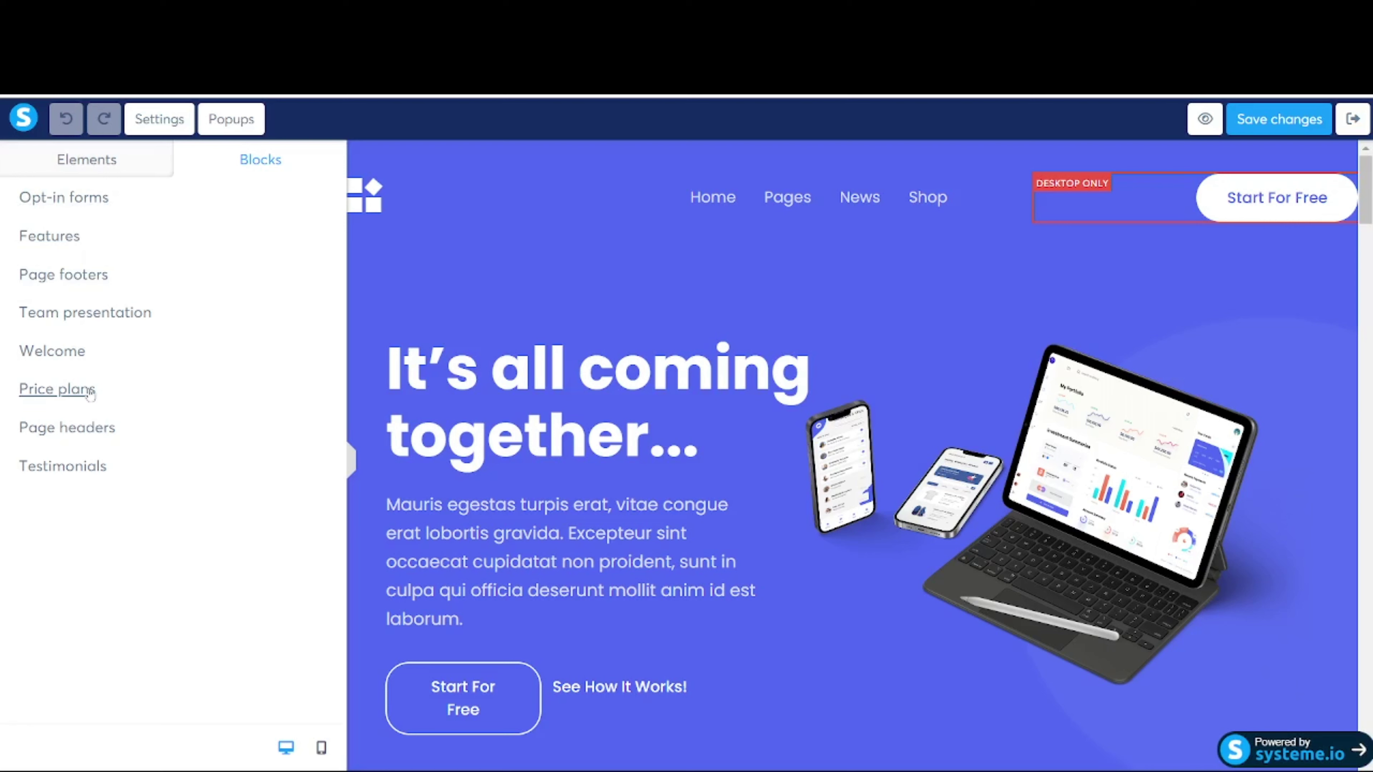
# Delete the header section with the Home, Pages, News and Shop navigation from the page
pyautogui.click(113, 168)
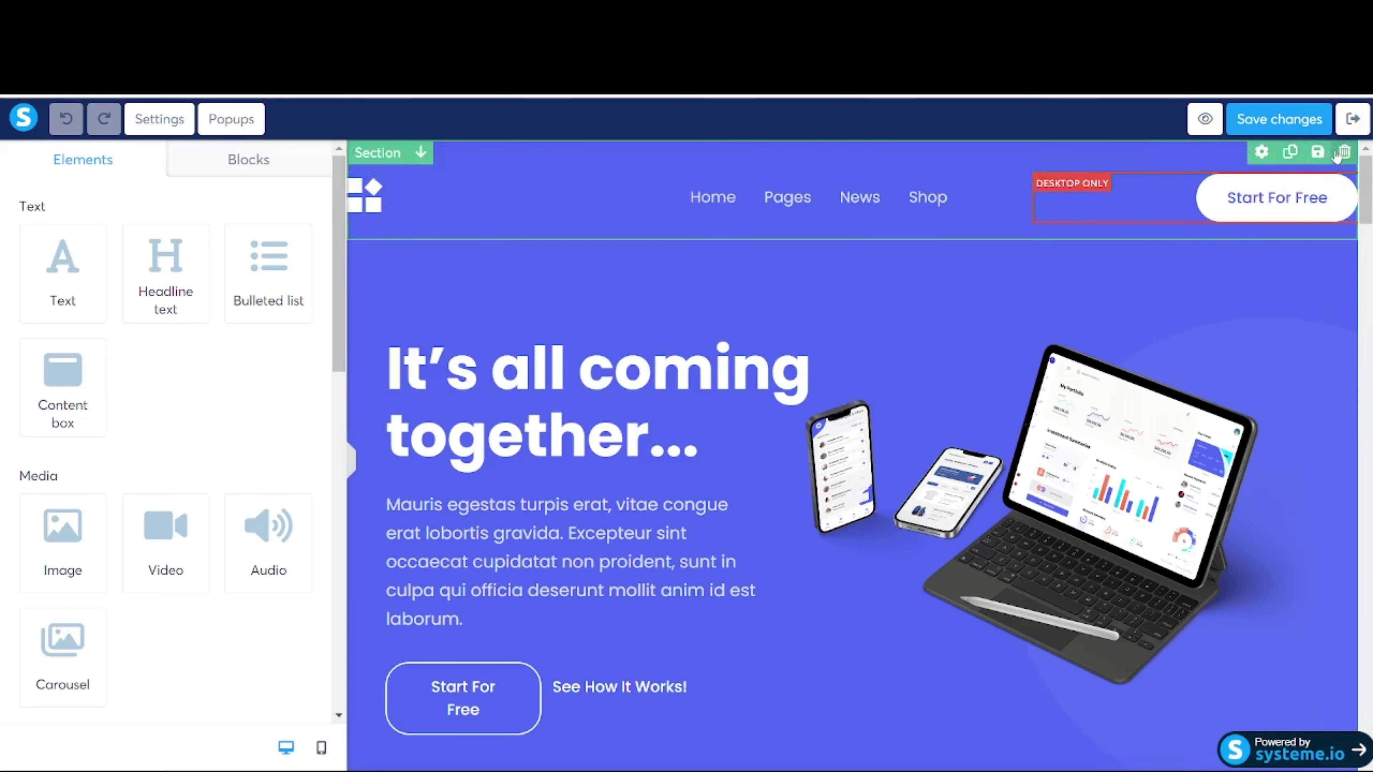
pyautogui.click(1337, 156)
pyautogui.click(804, 159)
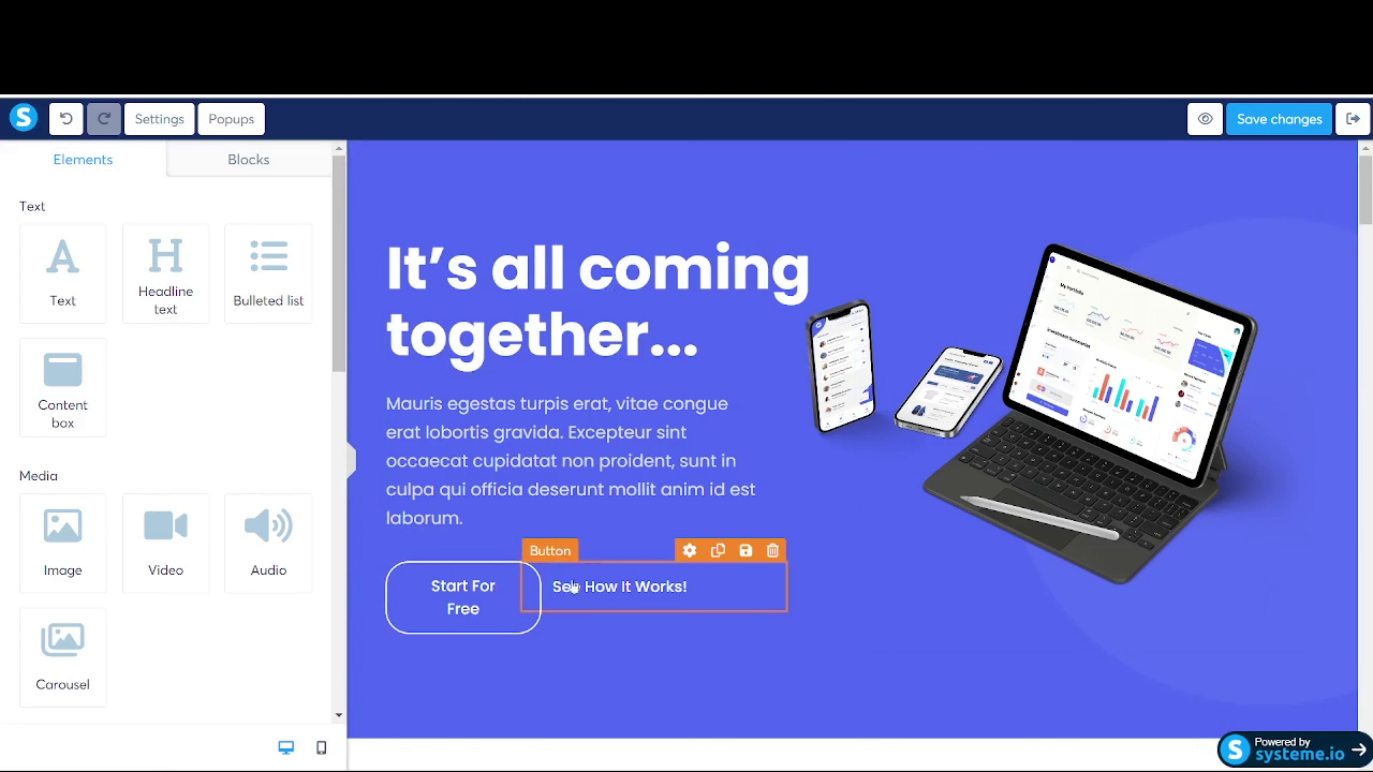
# Delete the "Customized for your unique business goals" and "All of your money, in one place" sections
pyautogui.scroll(-8, 790, 481)
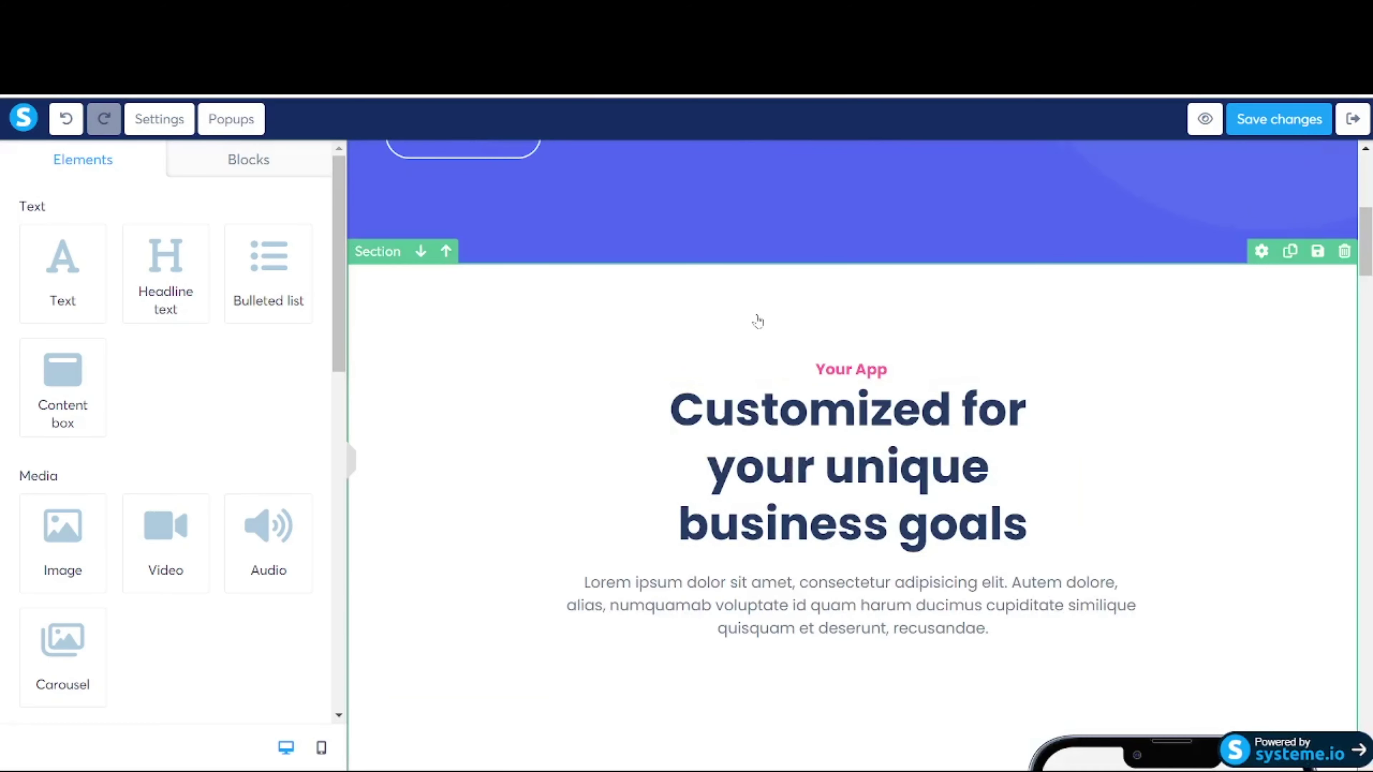
pyautogui.click(1344, 251)
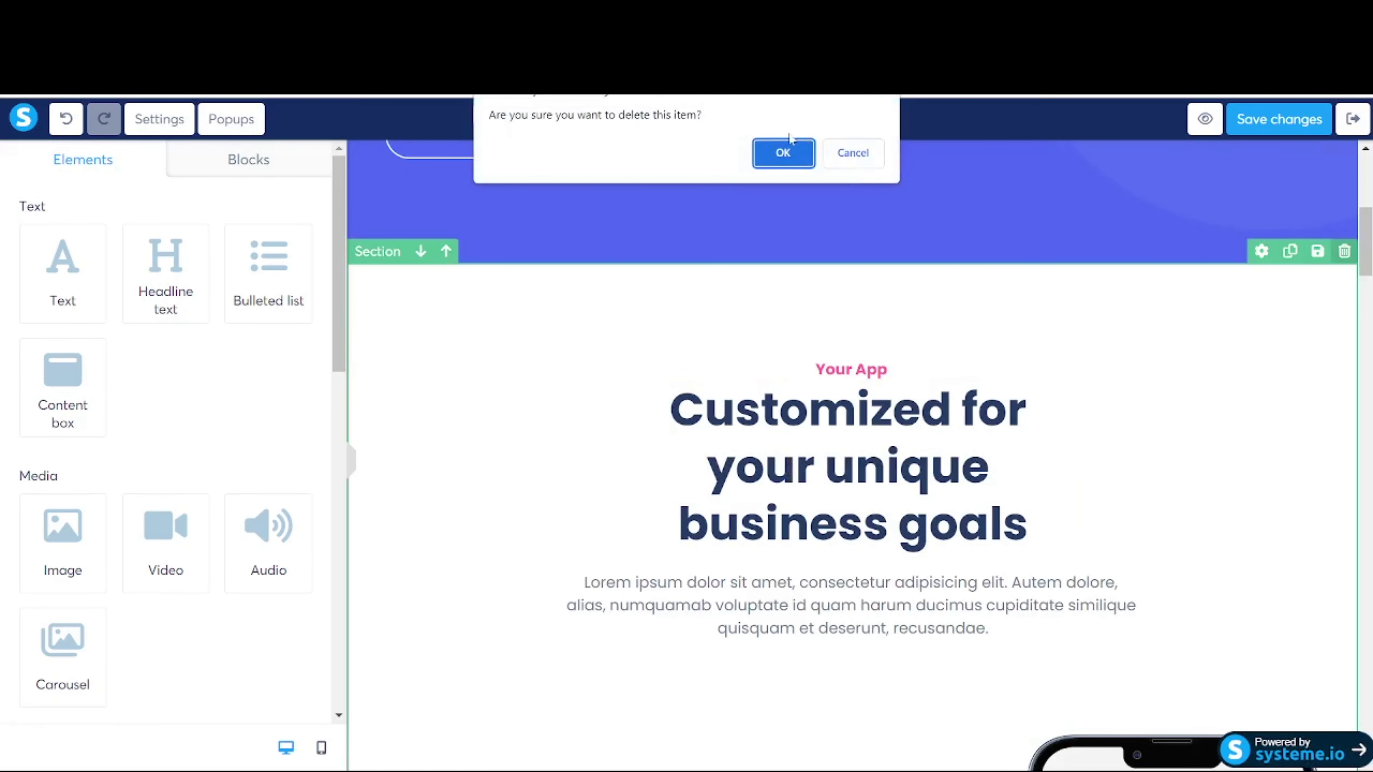
pyautogui.click(783, 148)
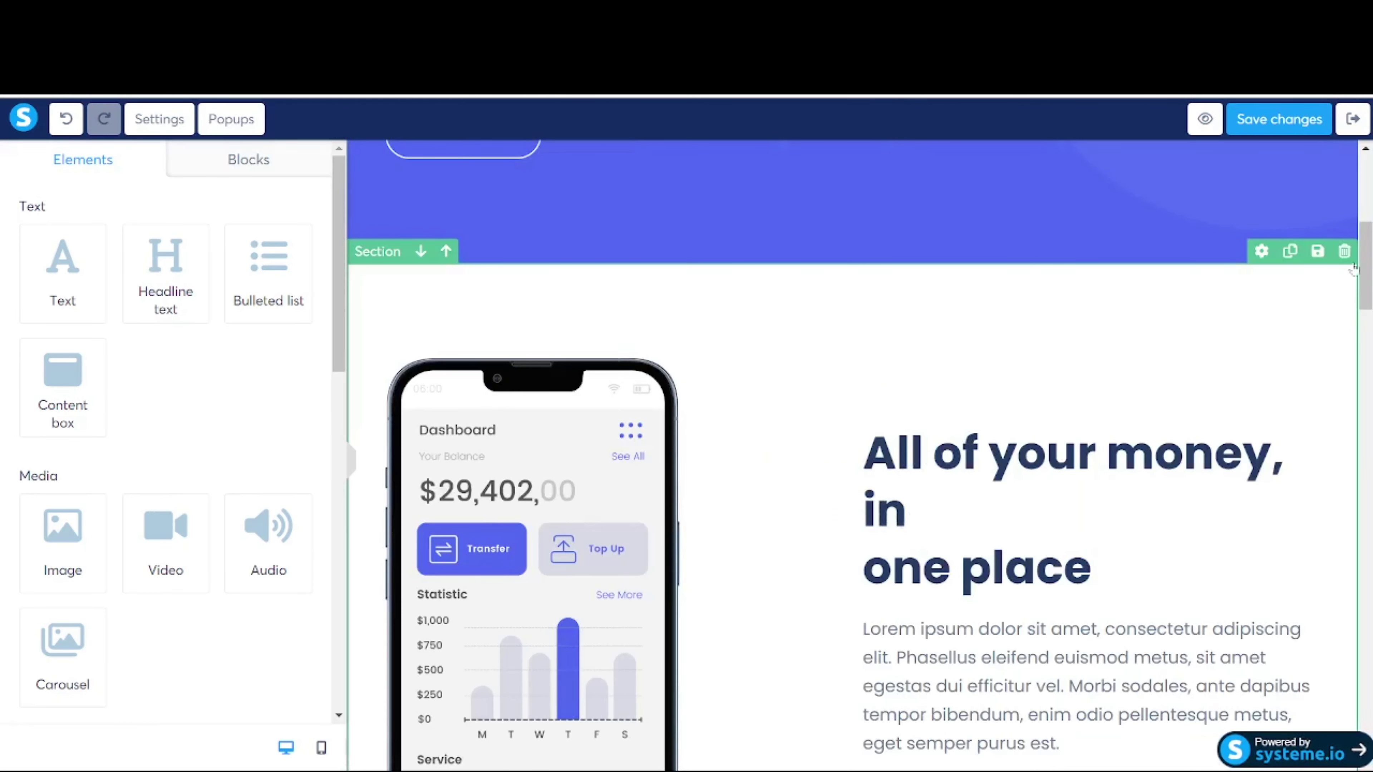
pyautogui.click(1344, 251)
pyautogui.click(784, 150)
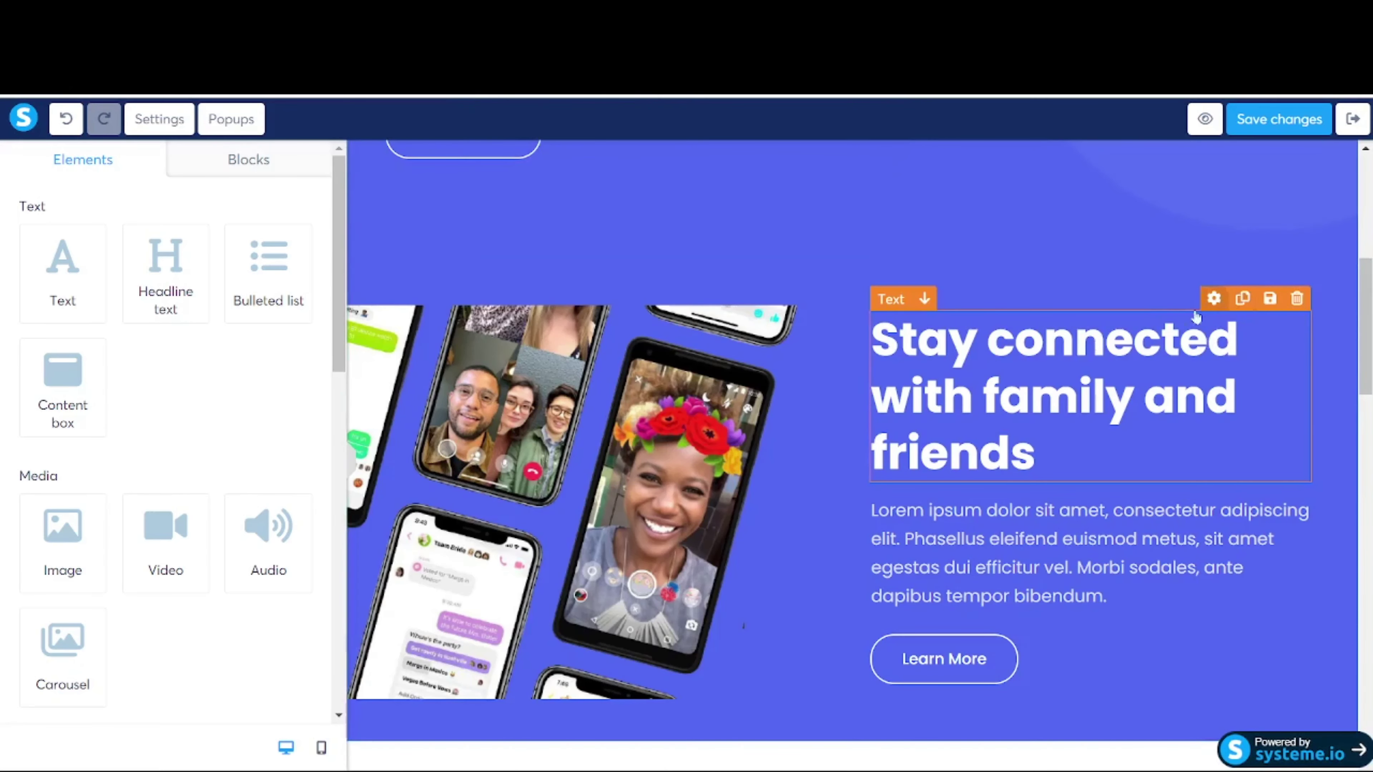
# Delete the "Hear what our customers have to say" feedback section
pyautogui.scroll(-5, 1135, 336)
pyautogui.click(1344, 444)
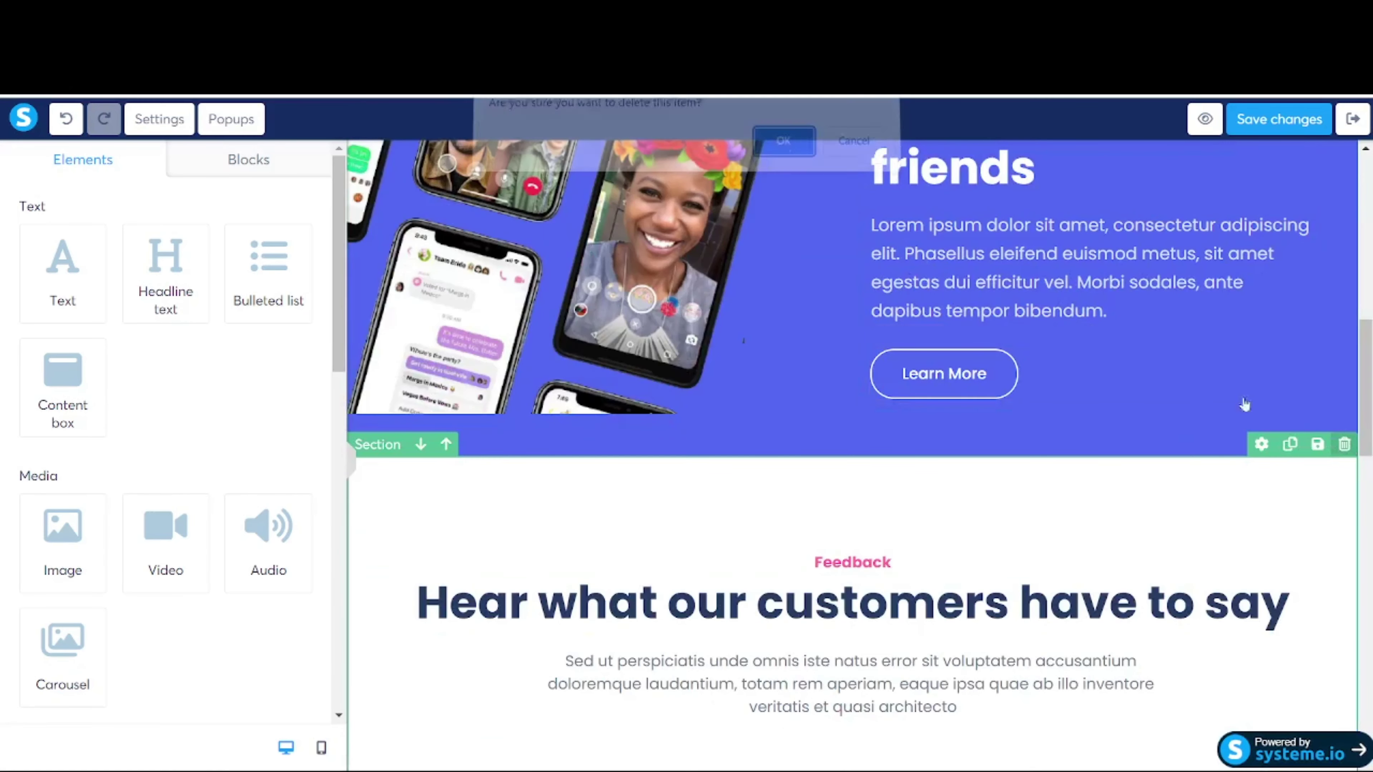
pyautogui.click(784, 142)
# Delete the "Get your app now!" section and the footer section below it
pyautogui.scroll(-8, 859, 400)
pyautogui.scroll(3, 1181, 224)
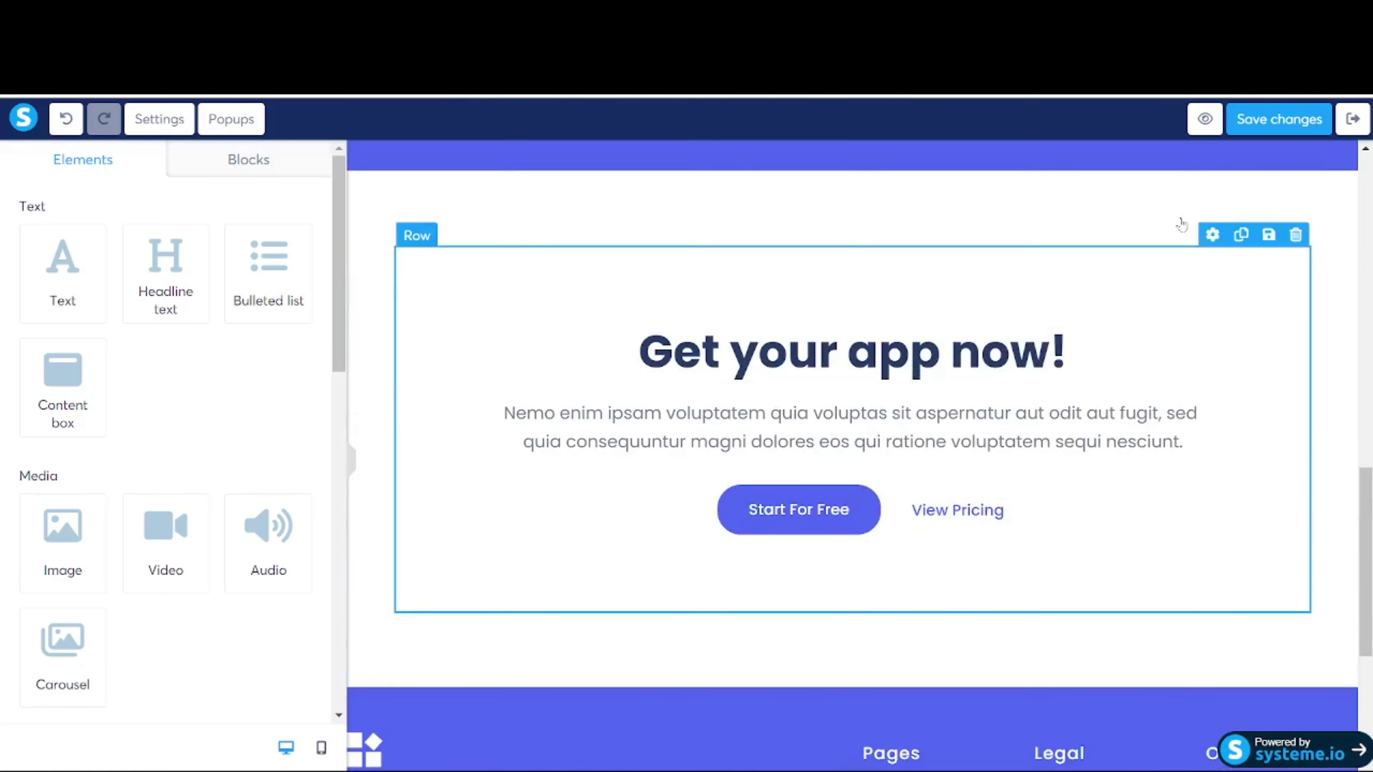
pyautogui.click(1344, 183)
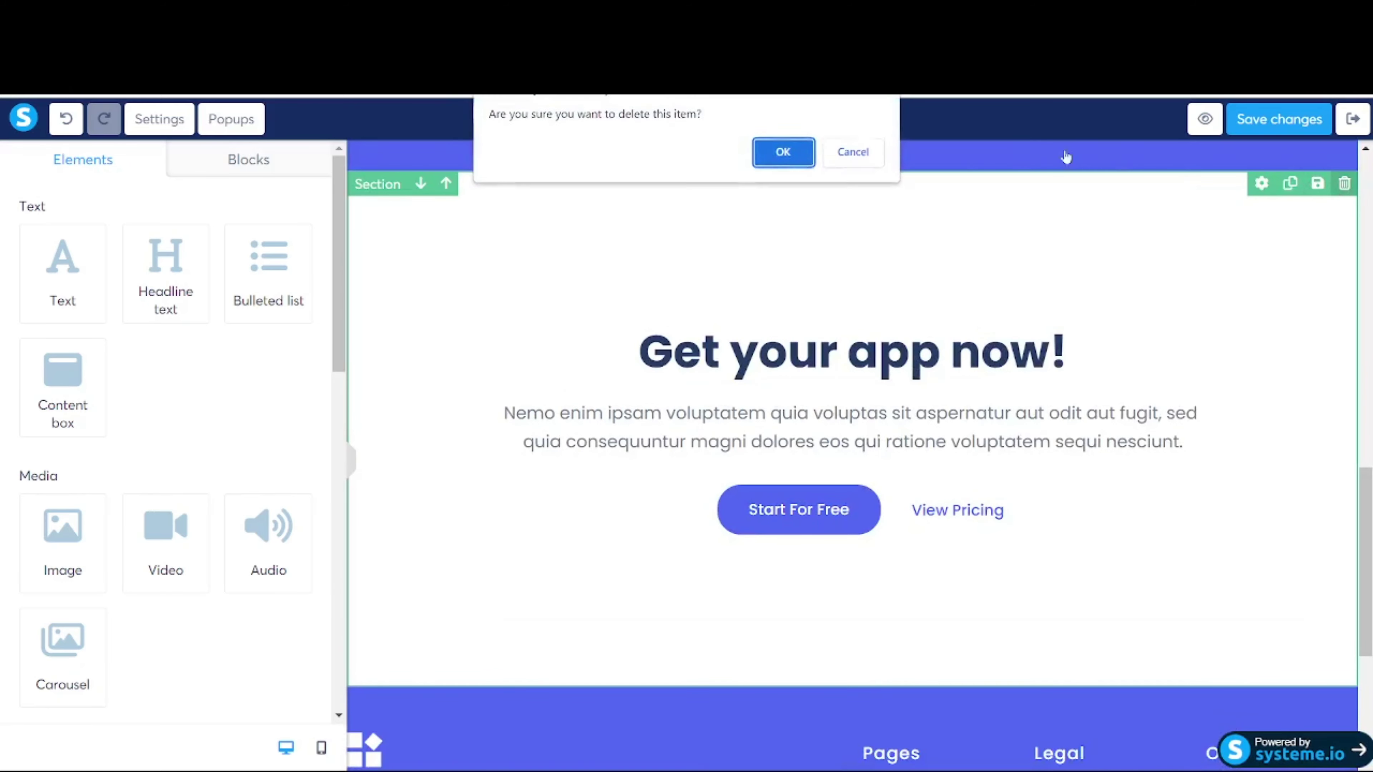
pyautogui.click(784, 153)
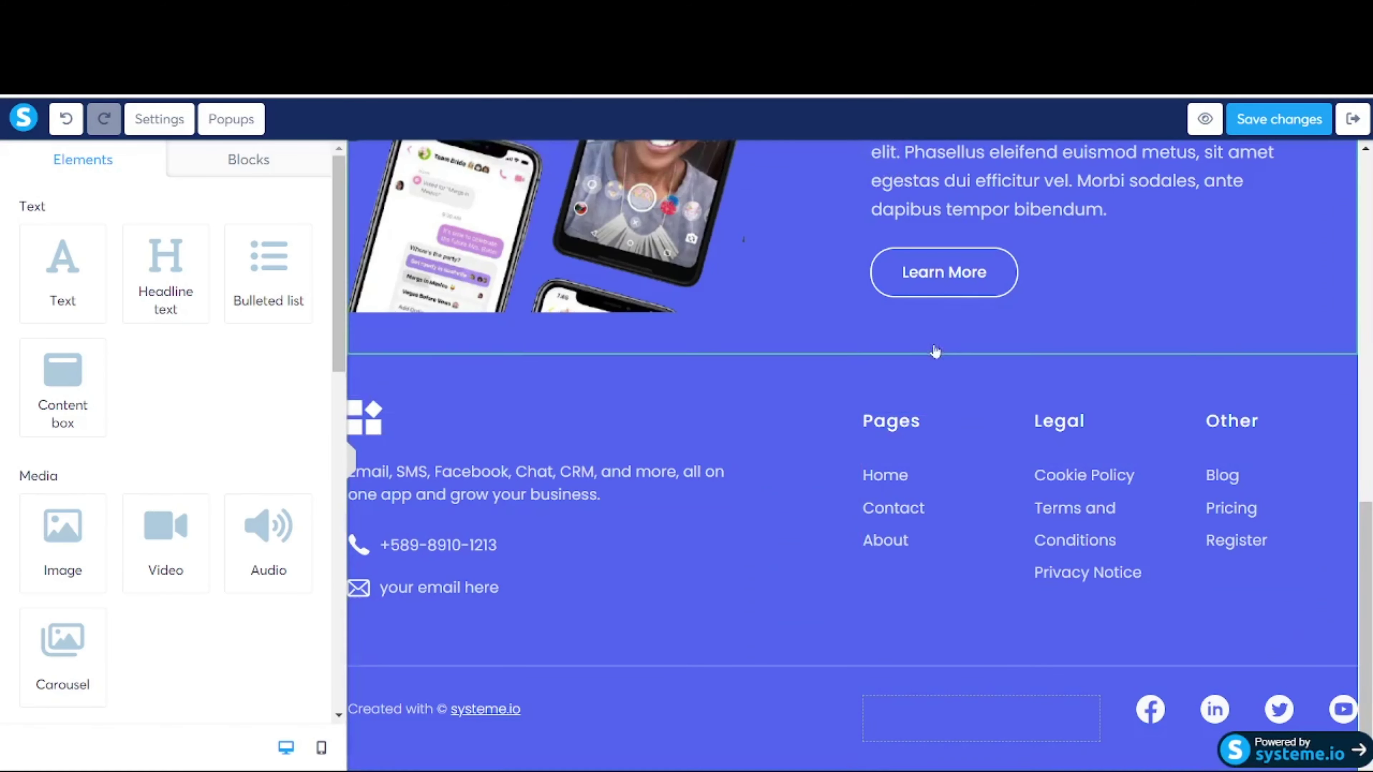
pyautogui.click(1344, 342)
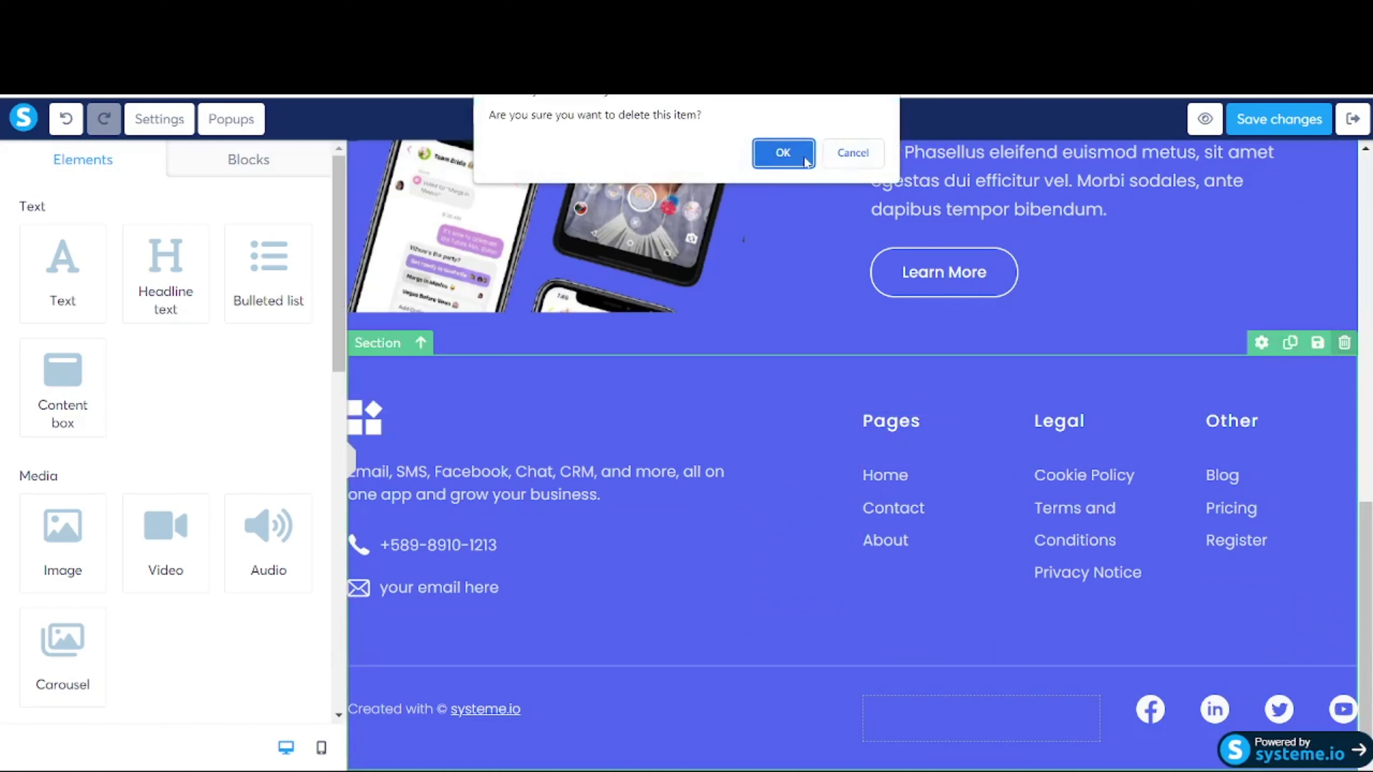
pyautogui.click(783, 153)
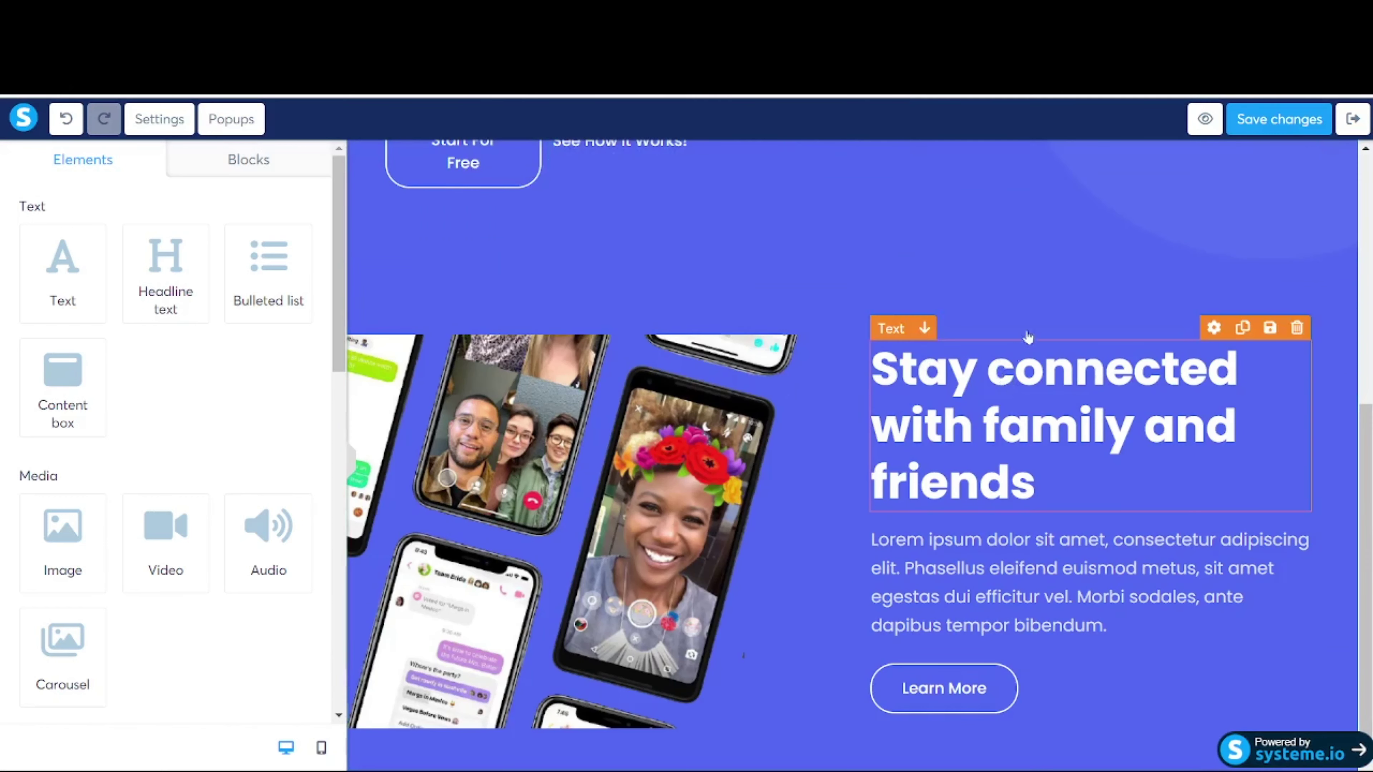
# Delete the "Stay connected with family and friends" section, leaving only the hero section on the page
pyautogui.click(1344, 280)
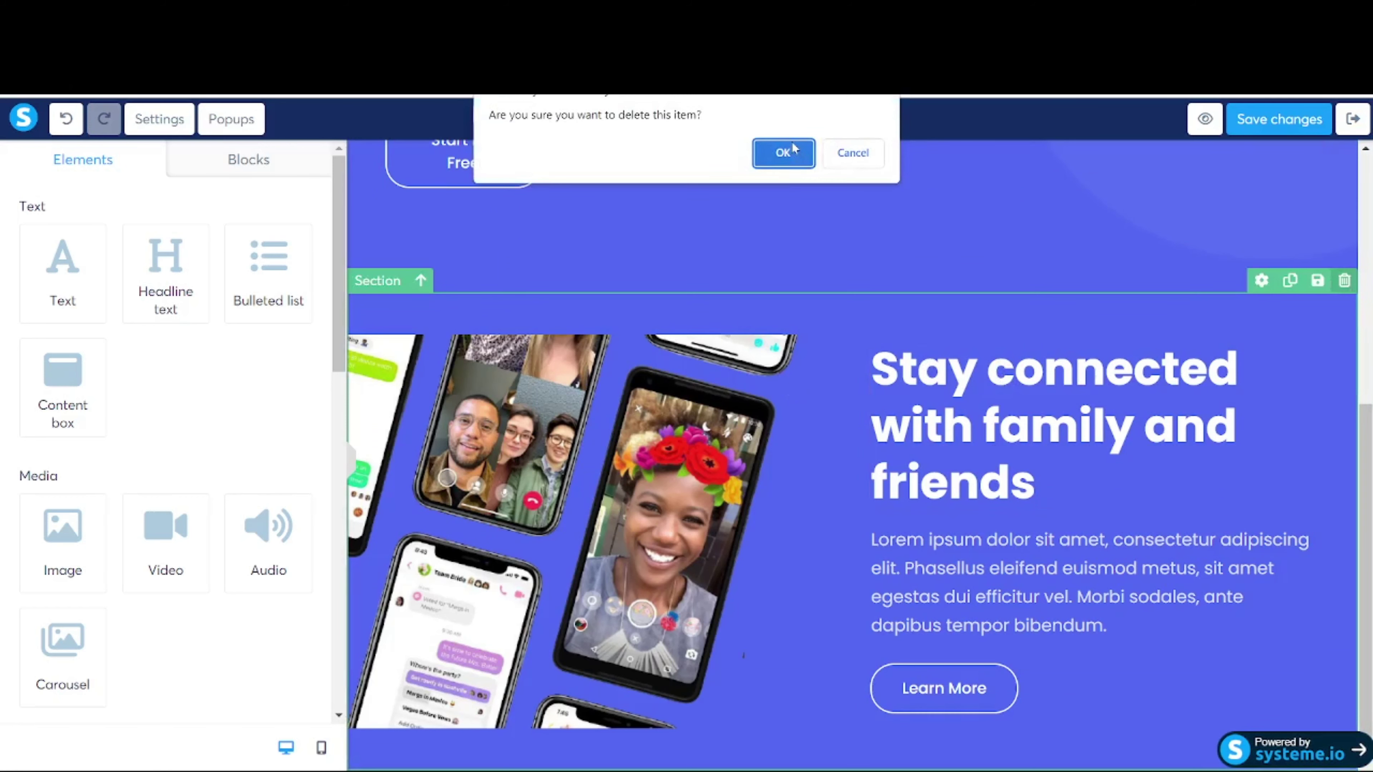
pyautogui.click(875, 159)
pyautogui.scroll(7, 994, 339)
pyautogui.scroll(-7, 991, 338)
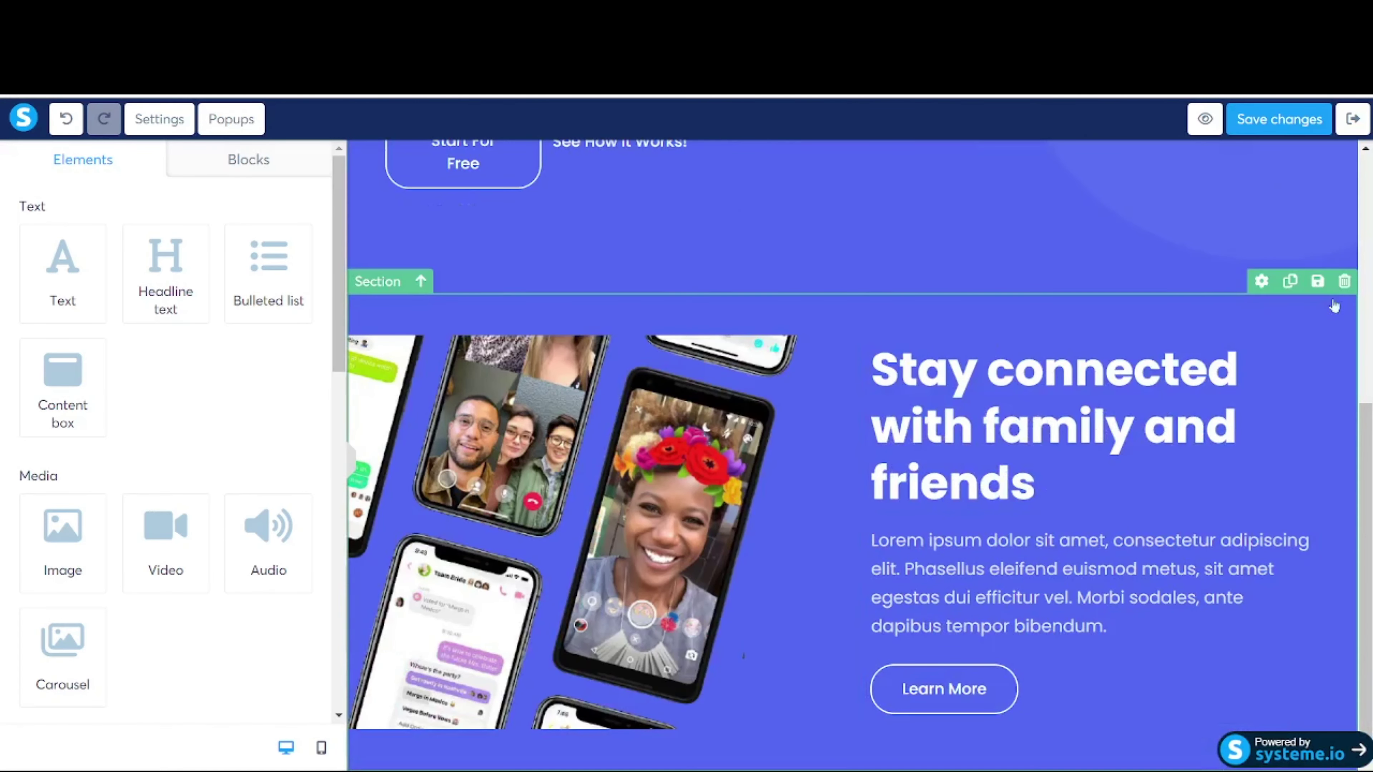
pyautogui.click(1344, 281)
pyautogui.click(756, 163)
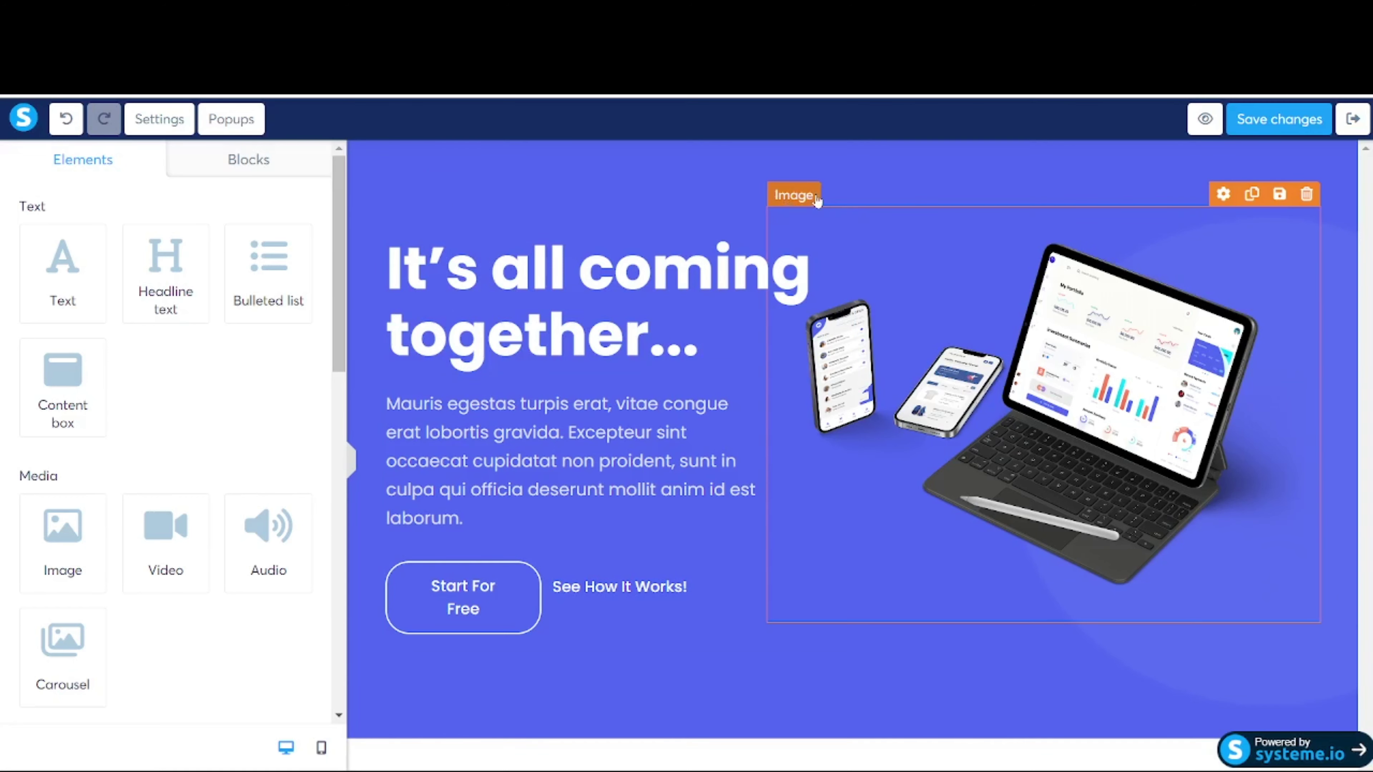
# Replace the hero section's device image with a portrait photo uploaded from the computer and set its image size to 338
pyautogui.click(1038, 373)
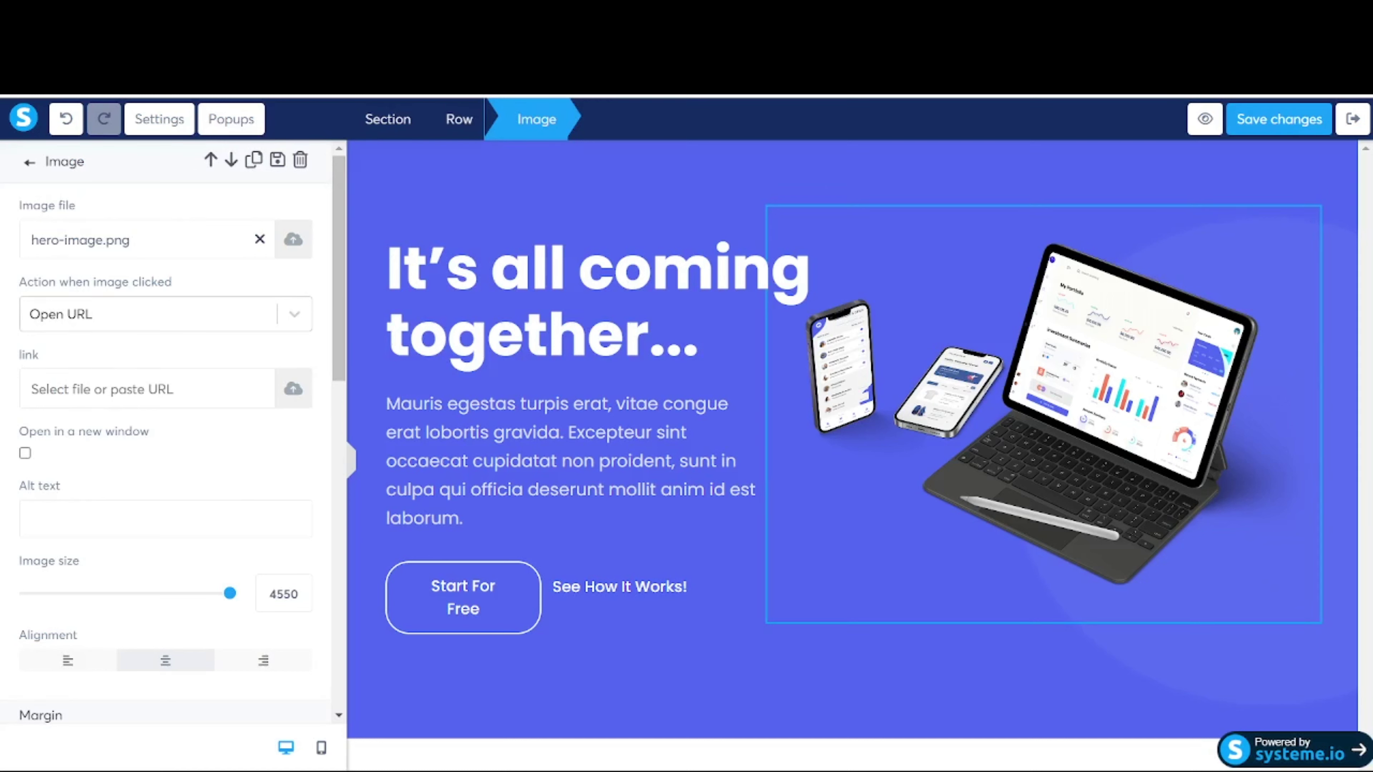
pyautogui.click(293, 316)
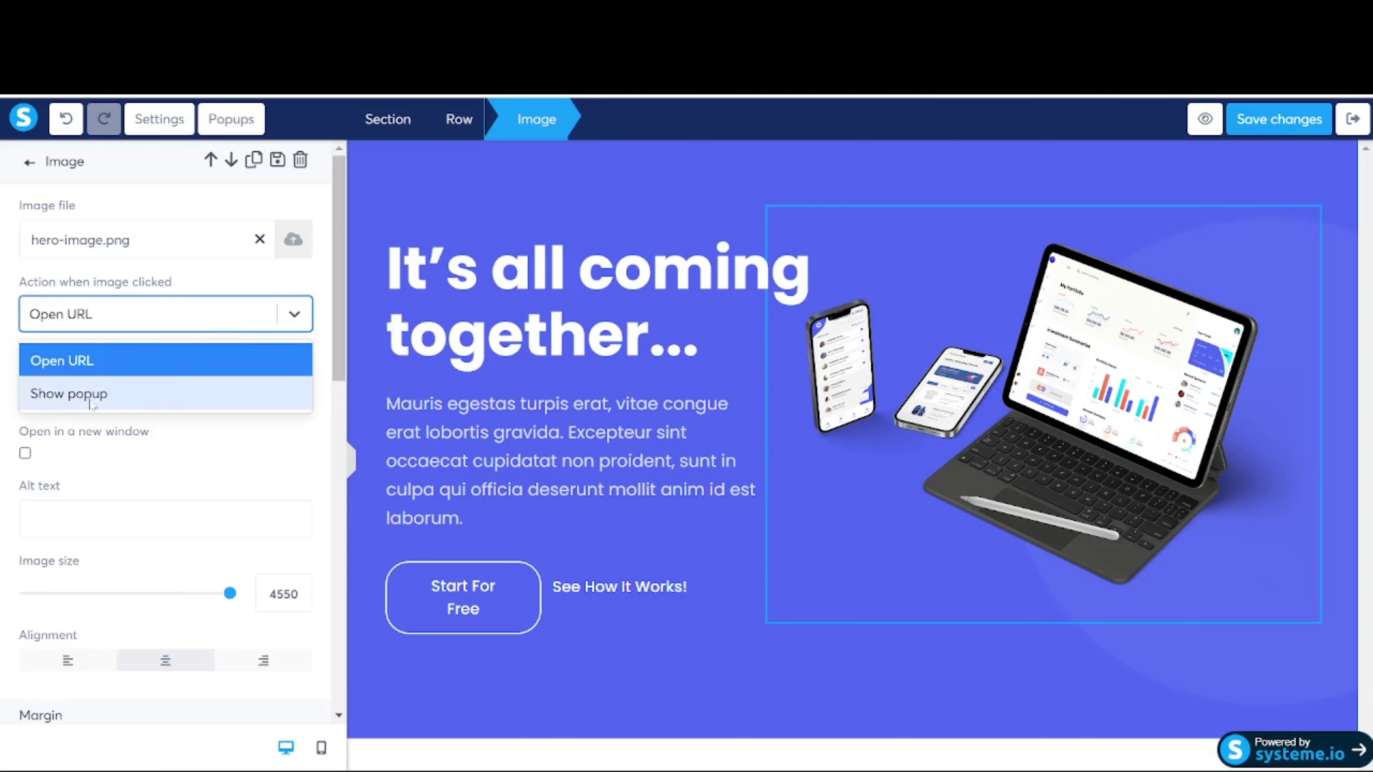
pyautogui.click(190, 286)
pyautogui.click(293, 389)
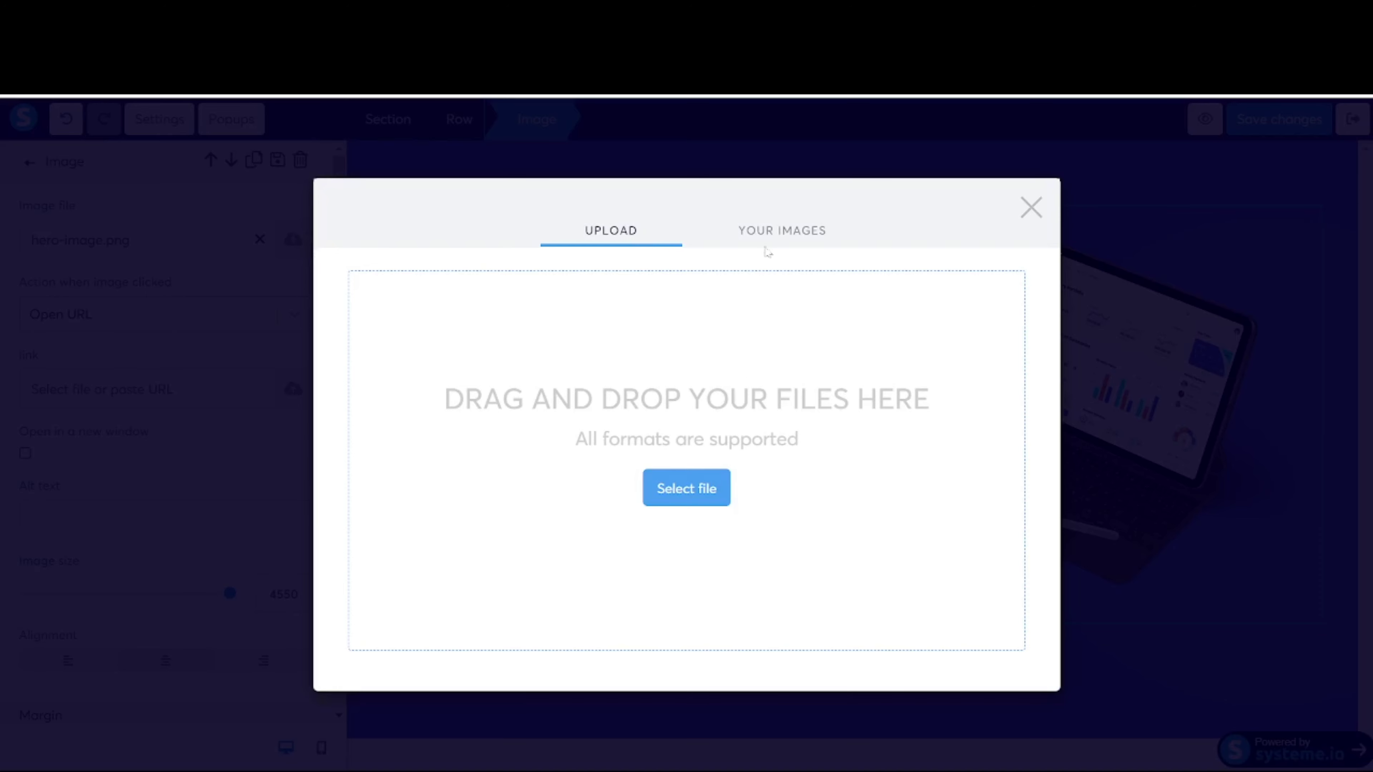
pyautogui.click(685, 489)
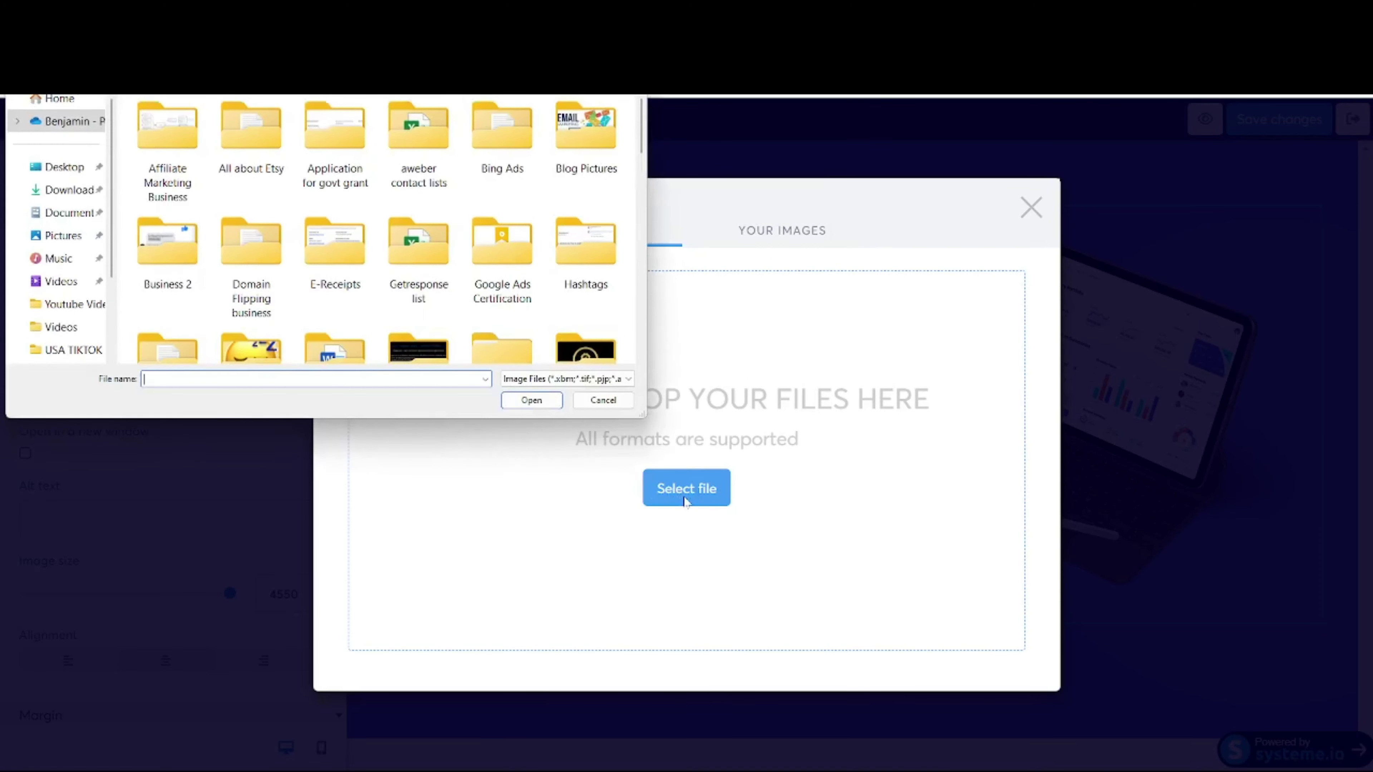
pyautogui.scroll(-8, 321, 298)
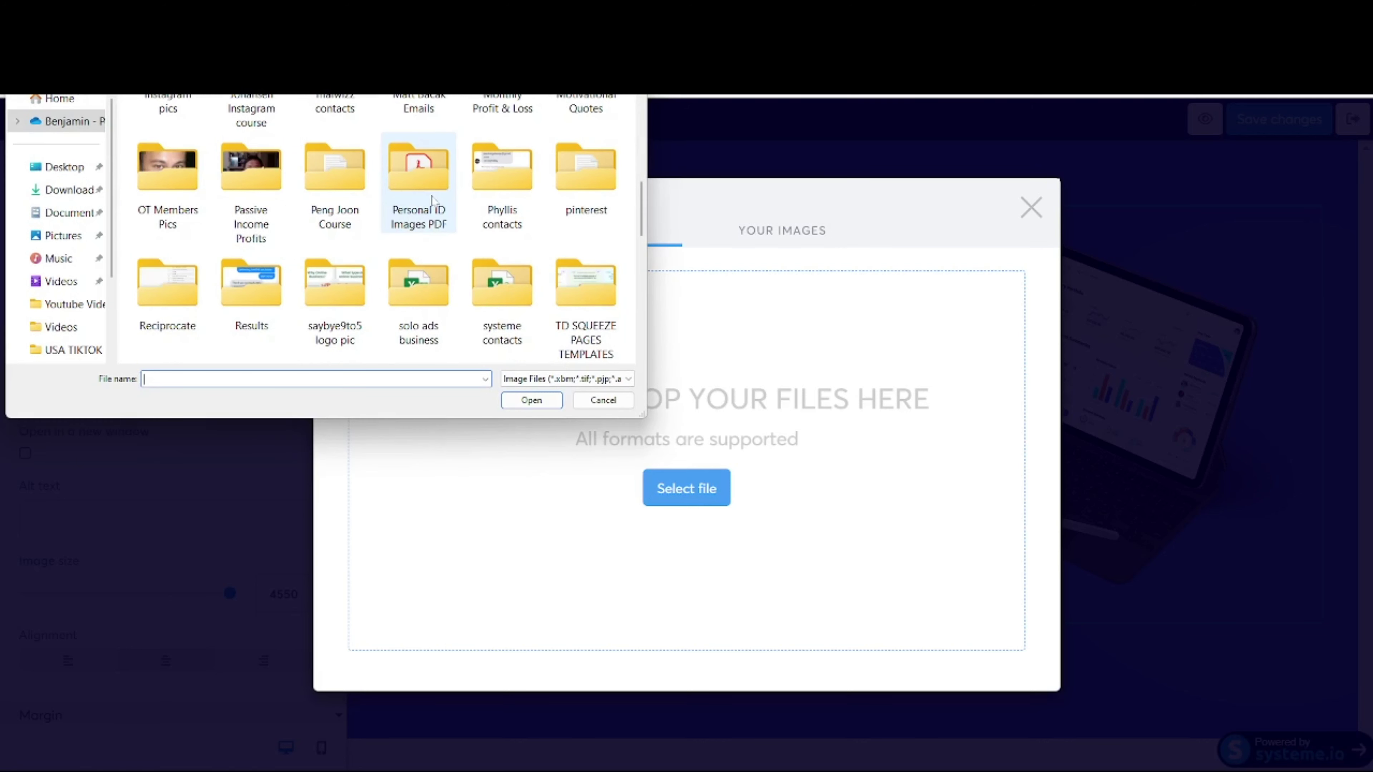
pyautogui.doubleClick(418, 173)
pyautogui.doubleClick(165, 150)
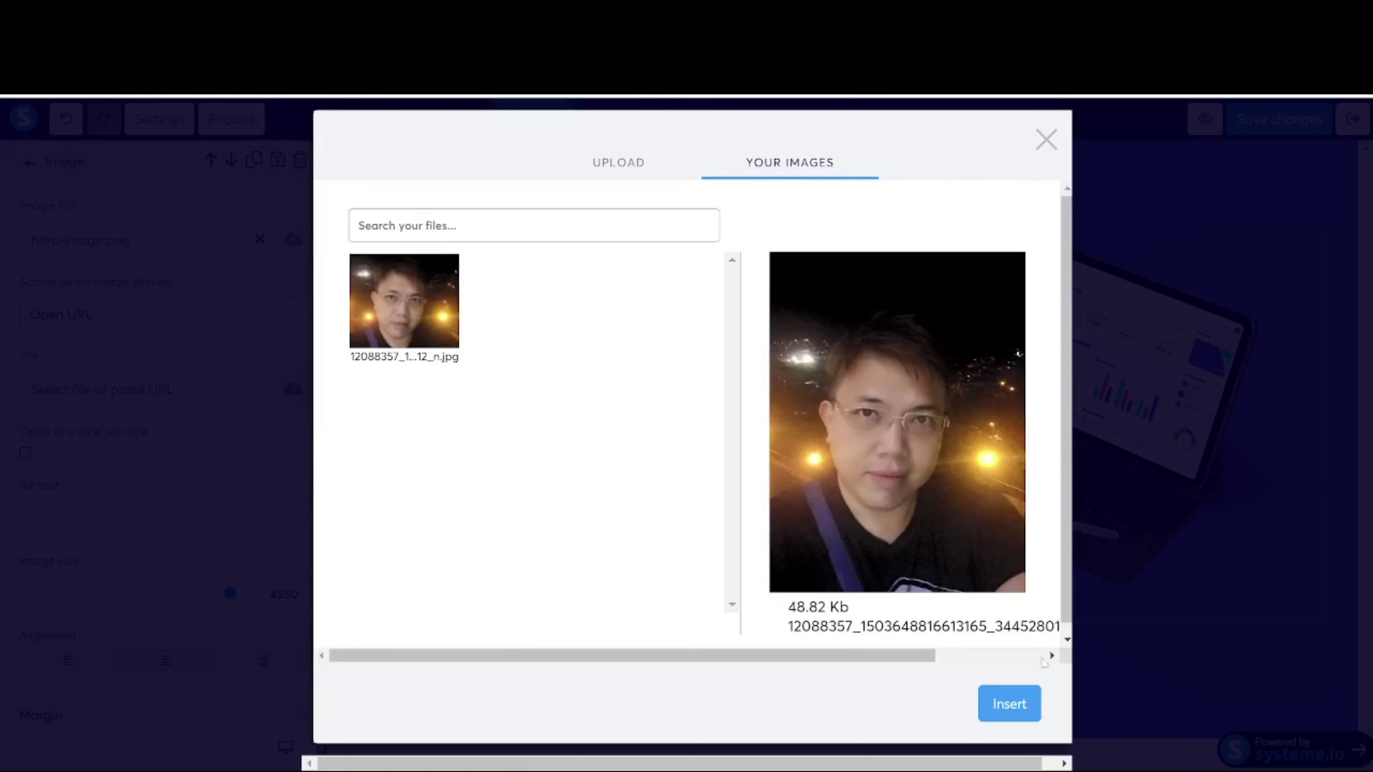
pyautogui.click(995, 706)
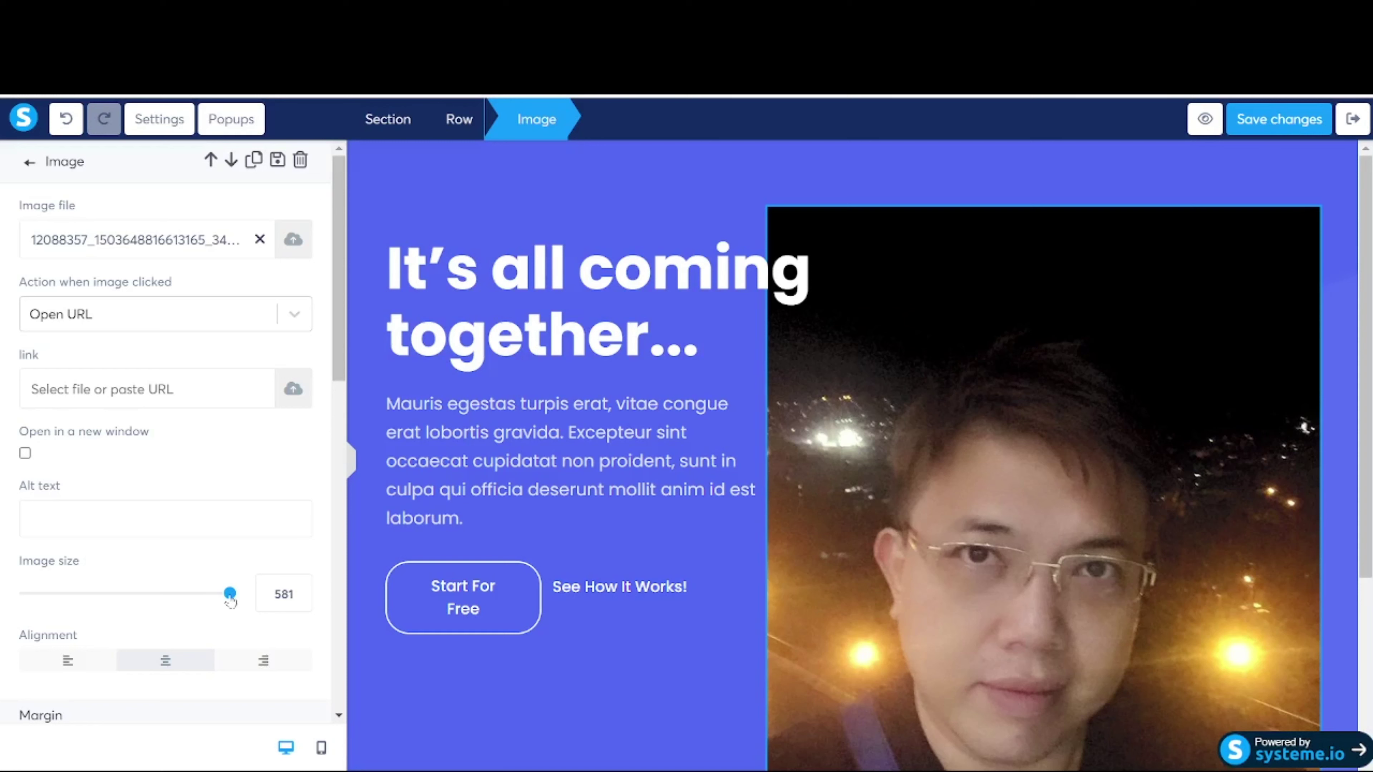
pyautogui.moveTo(230, 593); pyautogui.dragTo(144, 600)
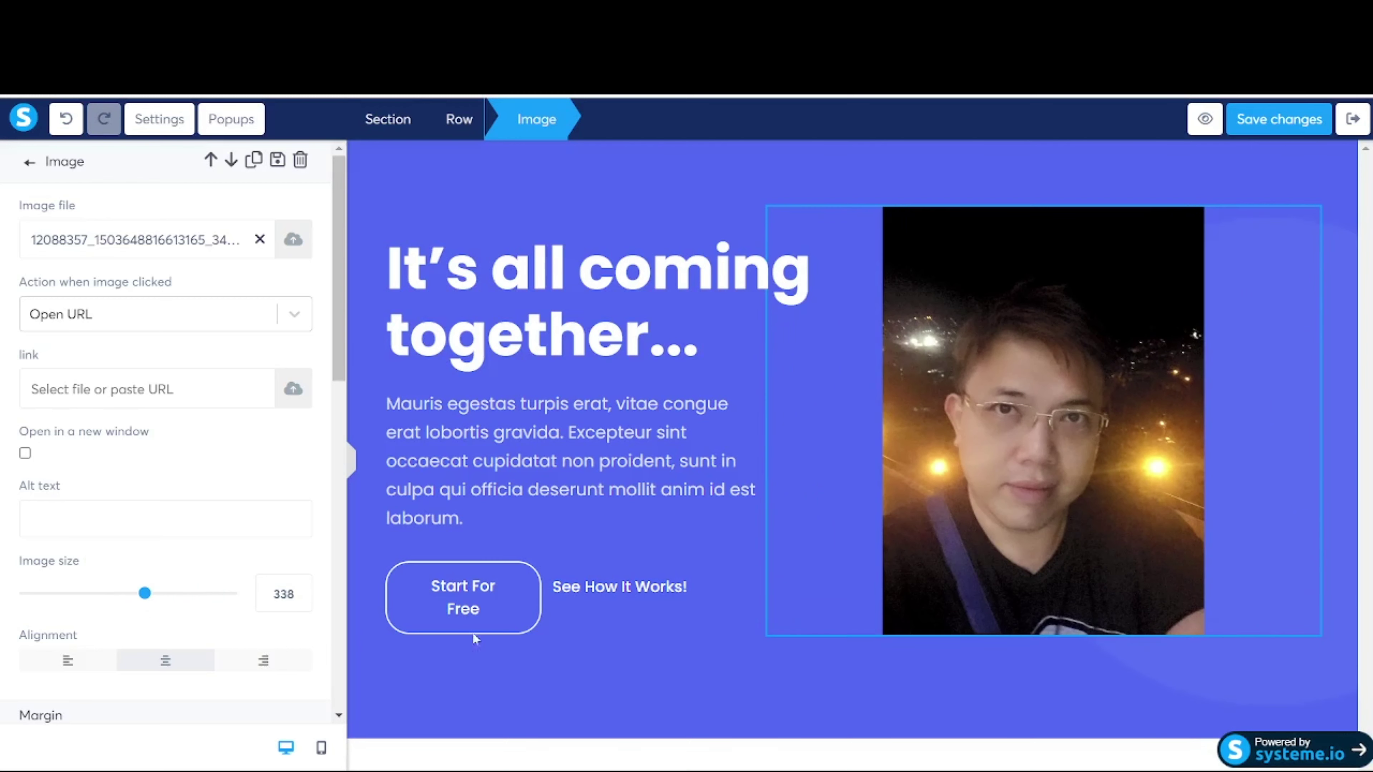
pyautogui.click(700, 670)
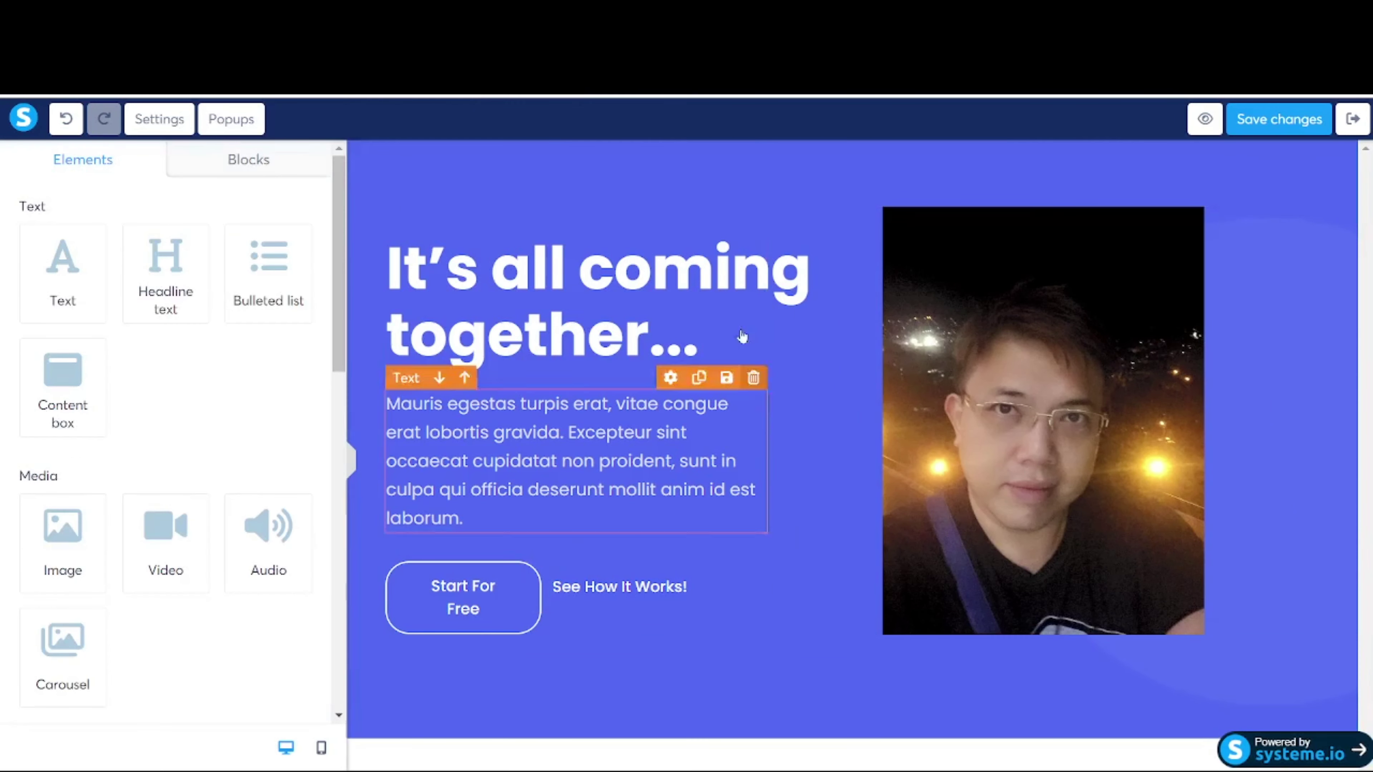
# Set the "It's all coming together..." headline's font size to 61 and its line height to 73
pyautogui.click(553, 311)
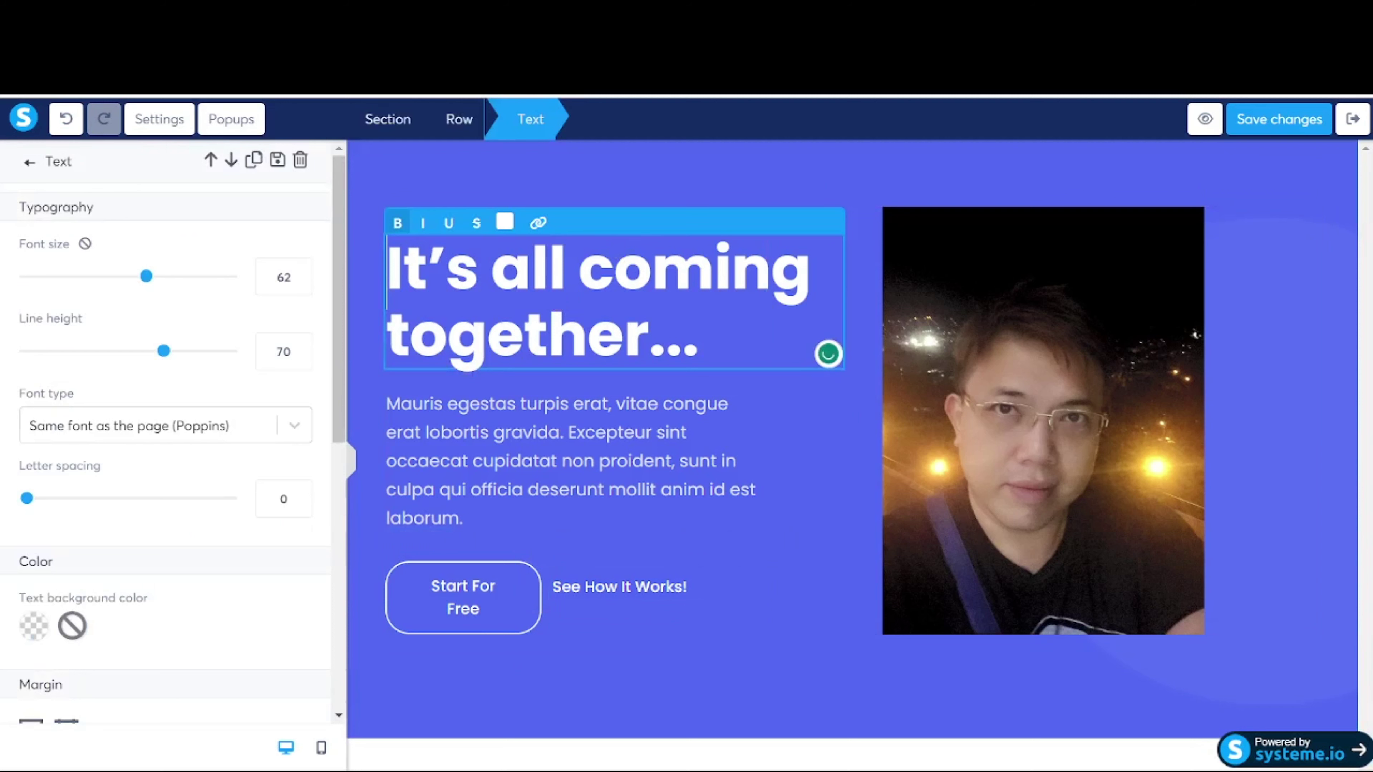
pyautogui.moveTo(146, 276); pyautogui.dragTo(144, 276)
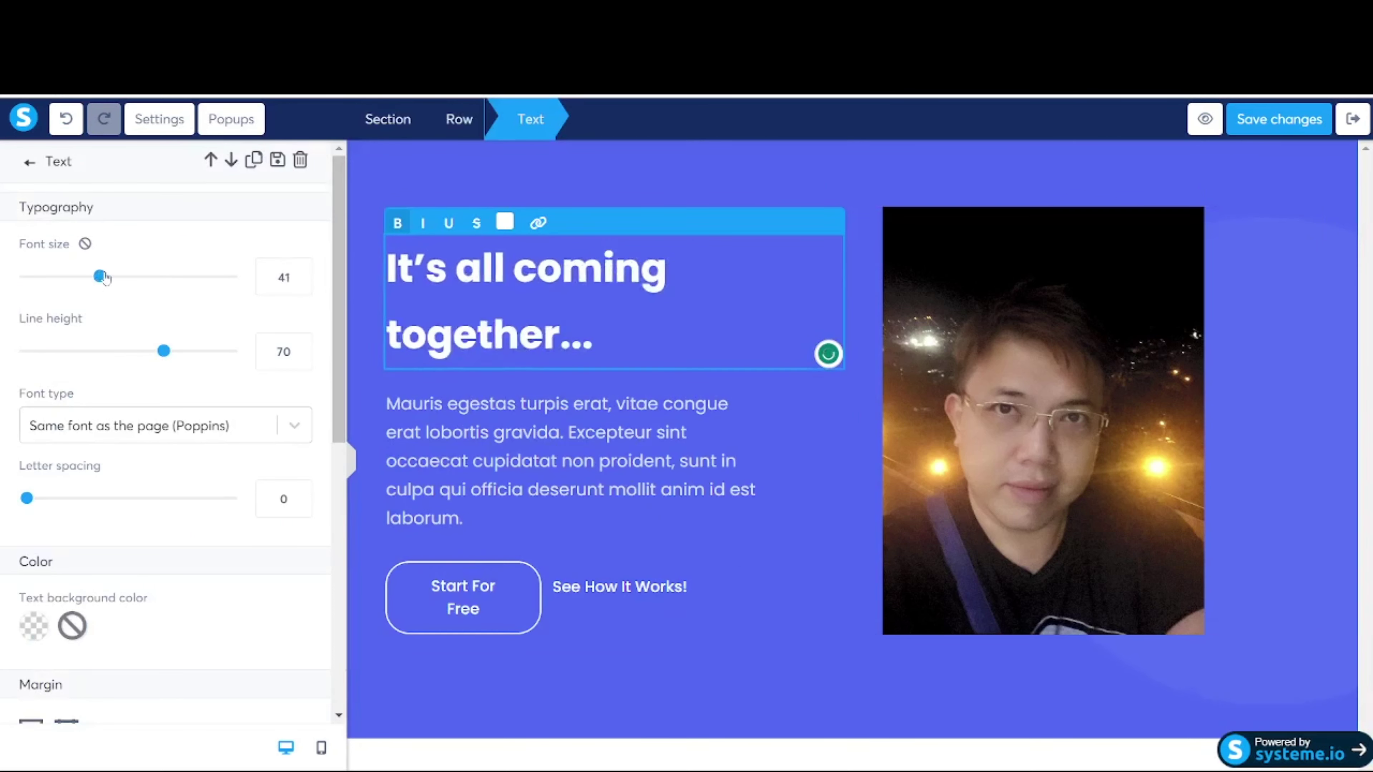
pyautogui.moveTo(162, 357)
pyautogui.mouseDown()
pyautogui.moveTo(134, 358)
pyautogui.moveTo(170, 358)
pyautogui.mouseUp()
# Give the hero headline a yellow text background color, F8E71C
pyautogui.scroll(-3, 221, 483)
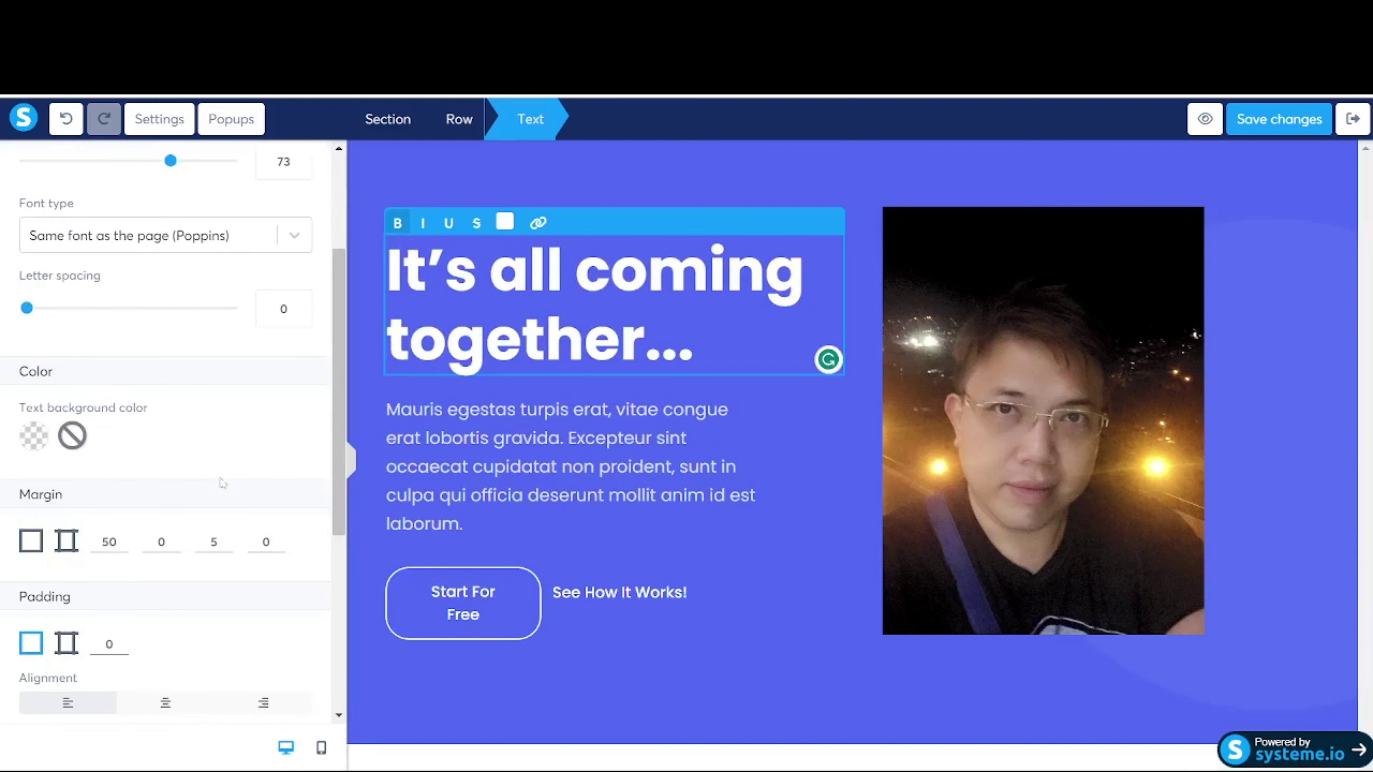
pyautogui.click(31, 443)
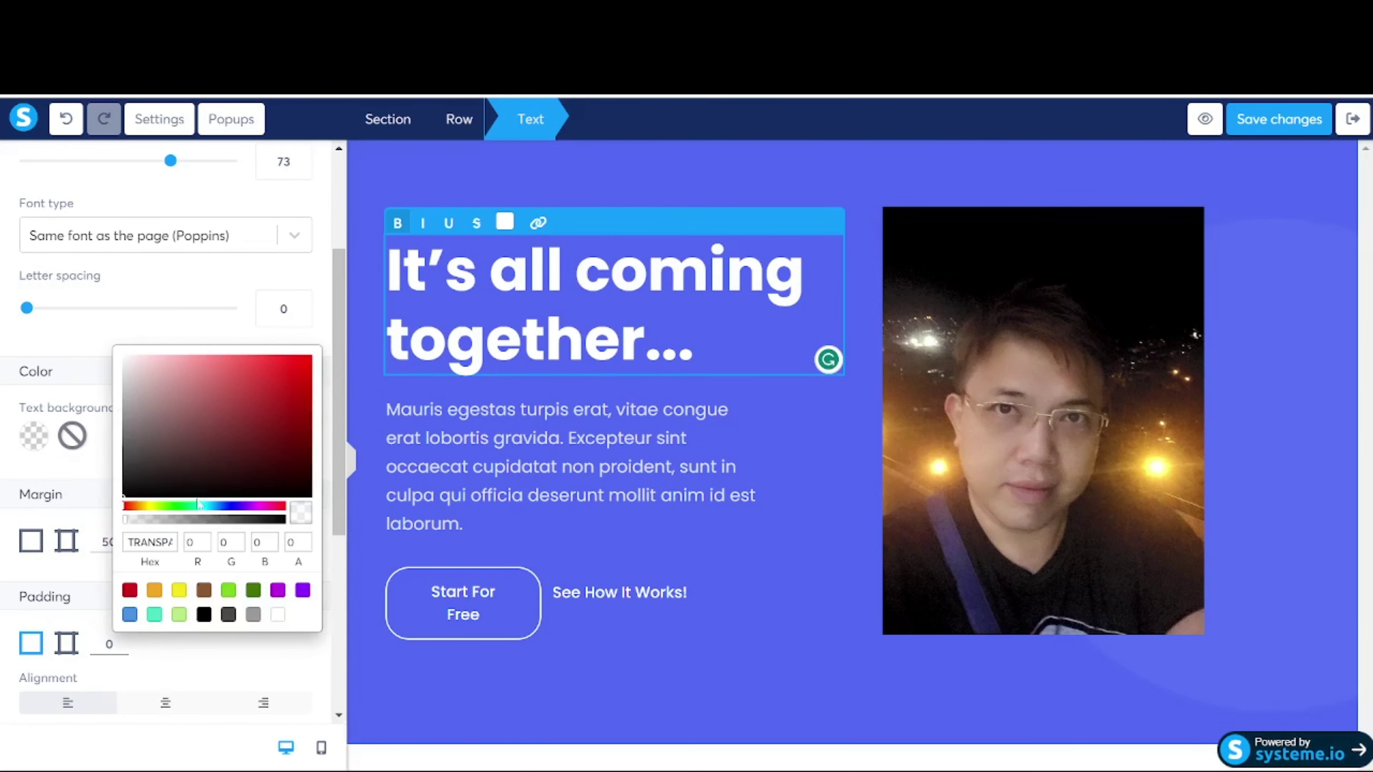
pyautogui.click(179, 589)
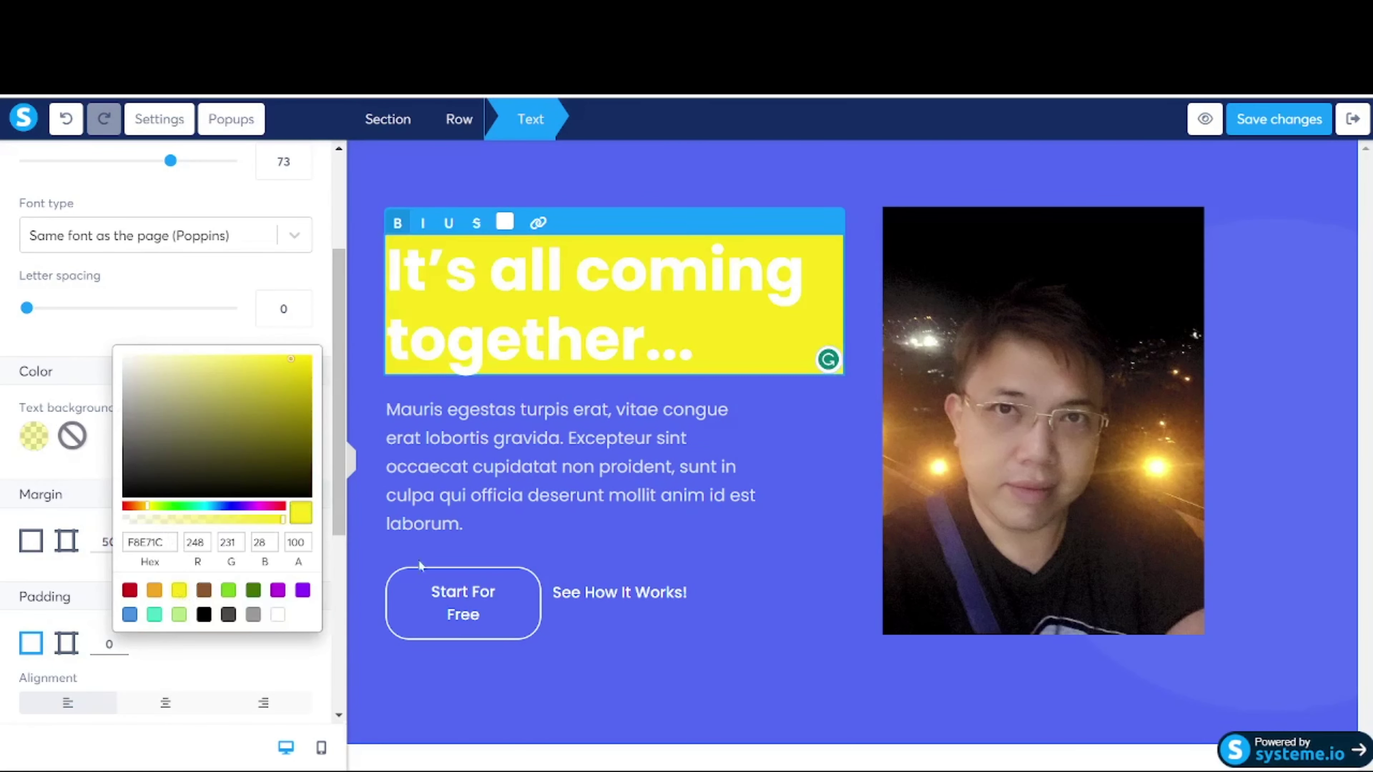
pyautogui.click(588, 555)
# Change the color of the whole hero headline text to black
pyautogui.moveTo(696, 356); pyautogui.dragTo(388, 255)
pyautogui.click(505, 226)
pyautogui.click(503, 224)
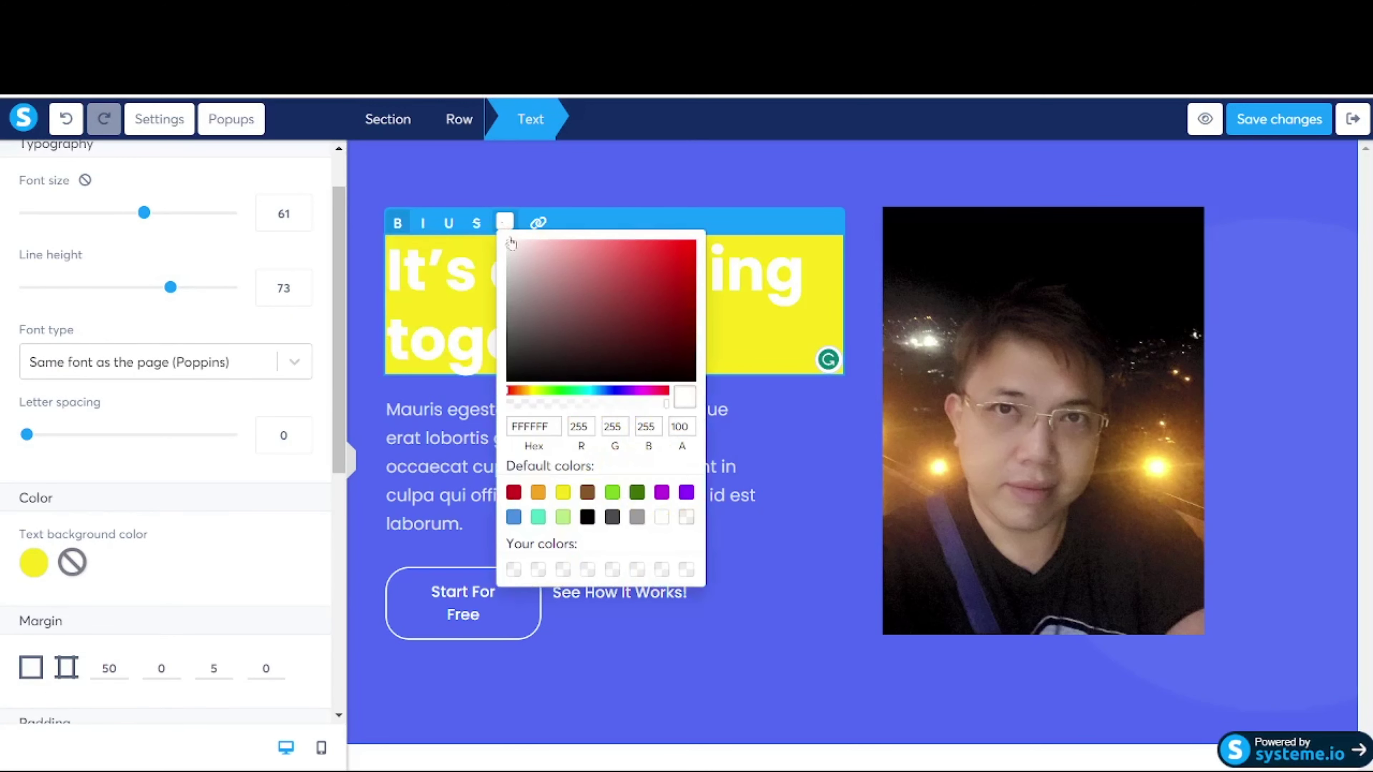
pyautogui.click(587, 516)
pyautogui.click(789, 538)
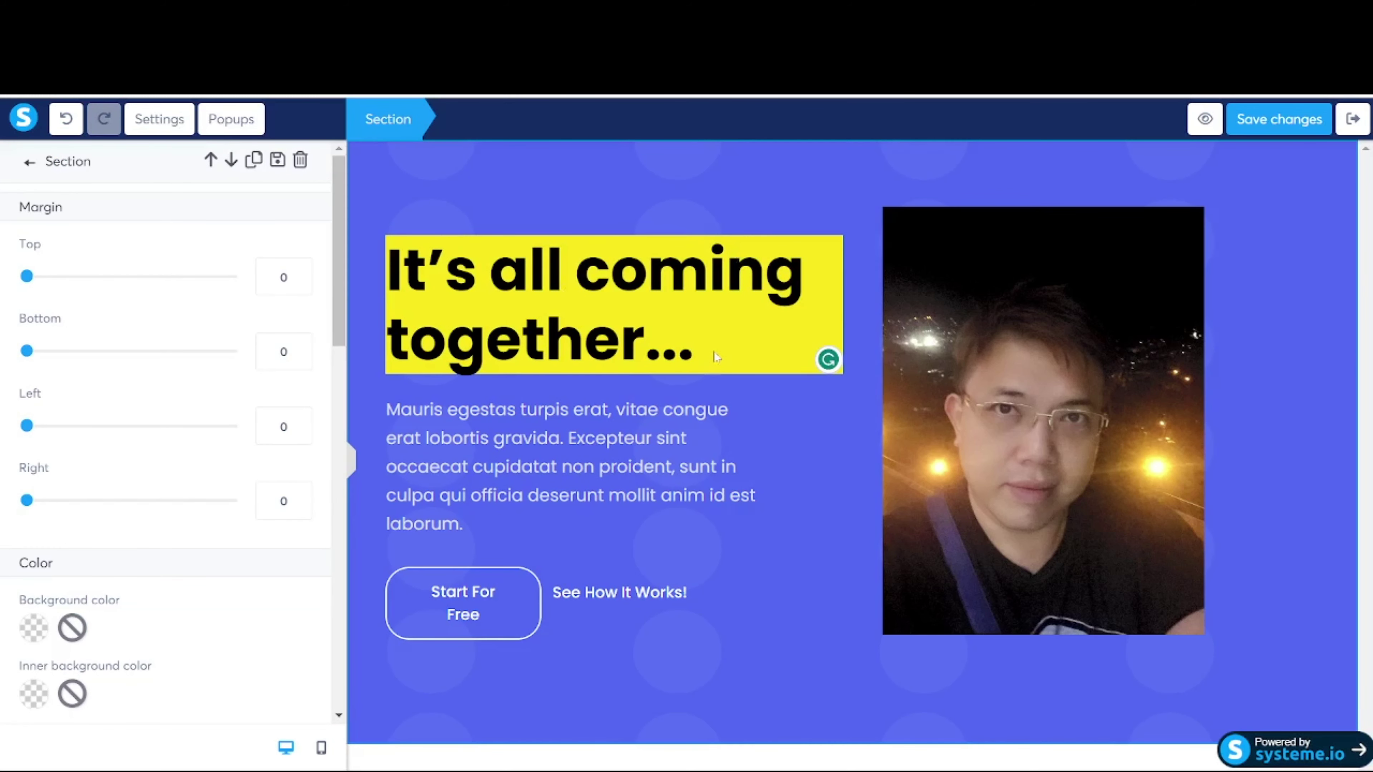
# Replace the hero paragraph with "Hi there this is [presenter's first name] here. welcome to my free training on how to succeed in affiliate marketing!"
pyautogui.click(646, 421)
pyautogui.tripleClick(636, 437)
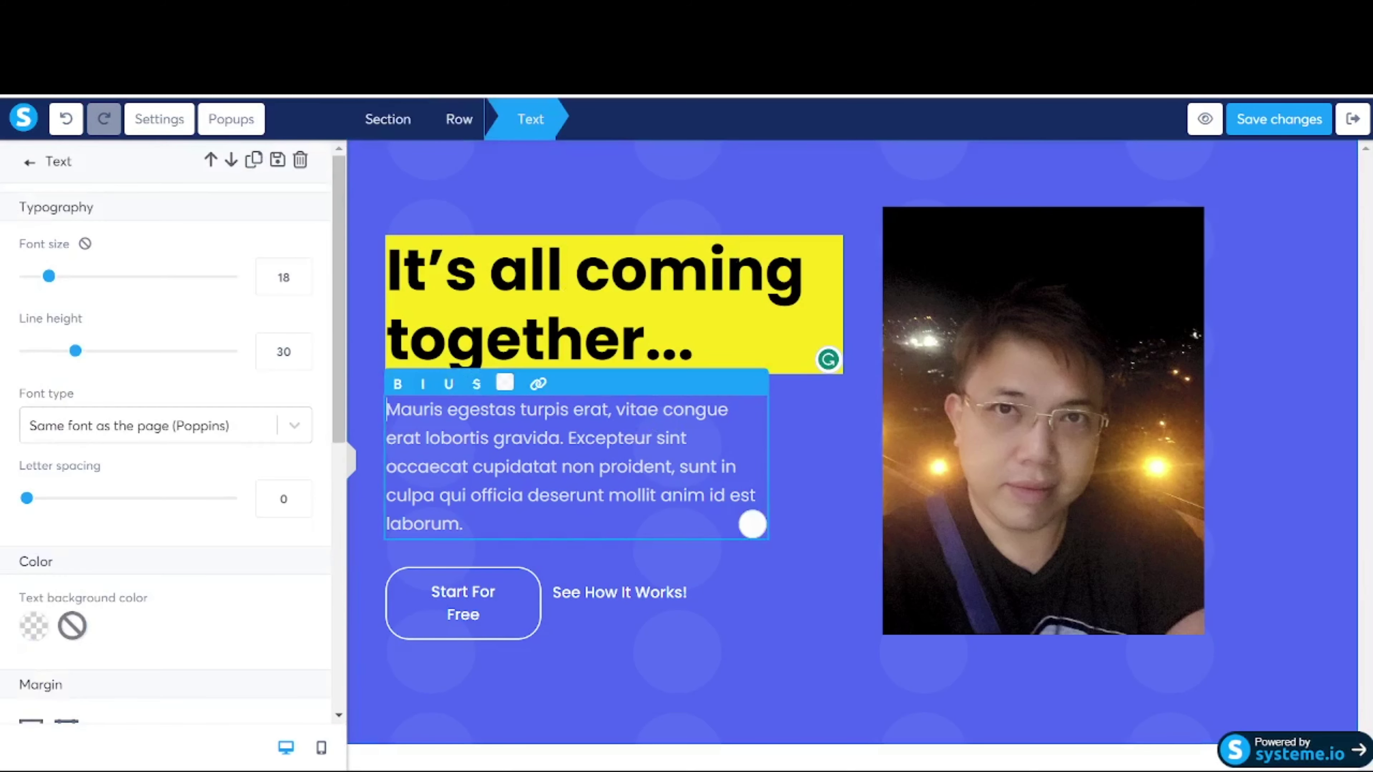
pyautogui.moveTo(385, 435); pyautogui.dragTo(373, 416)
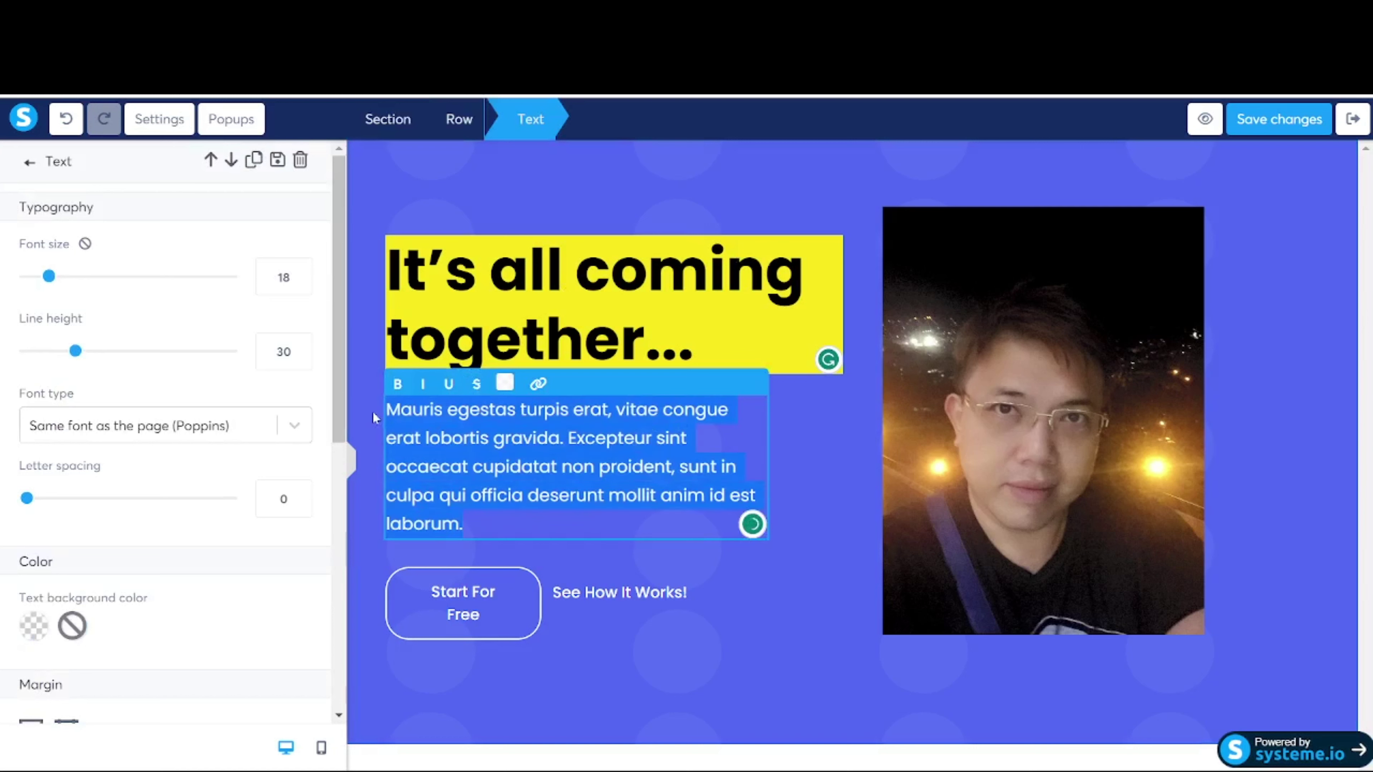
pyautogui.write('Hi there th')
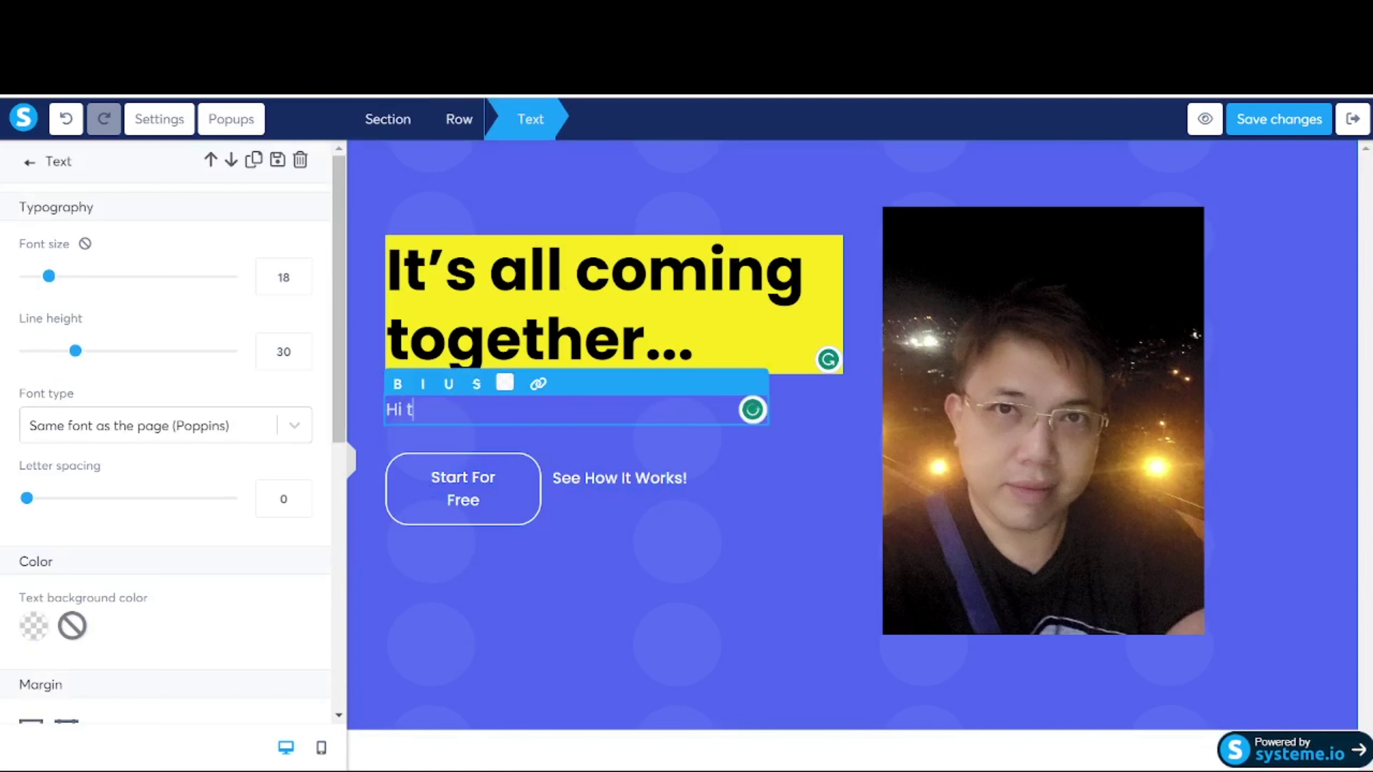
pyautogui.press('BackSpace')
pyautogui.write('his is benjamin here. ')
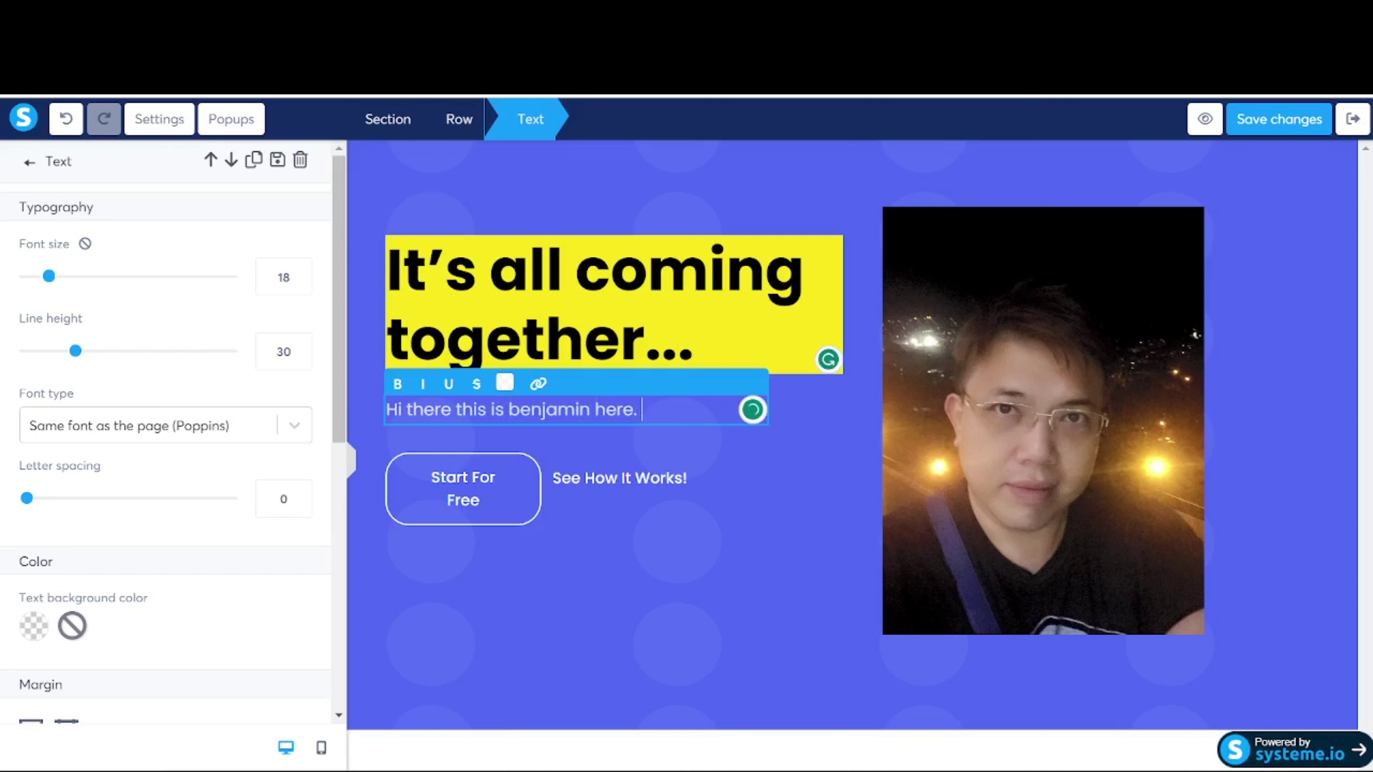
pyautogui.write('welcome to my ')
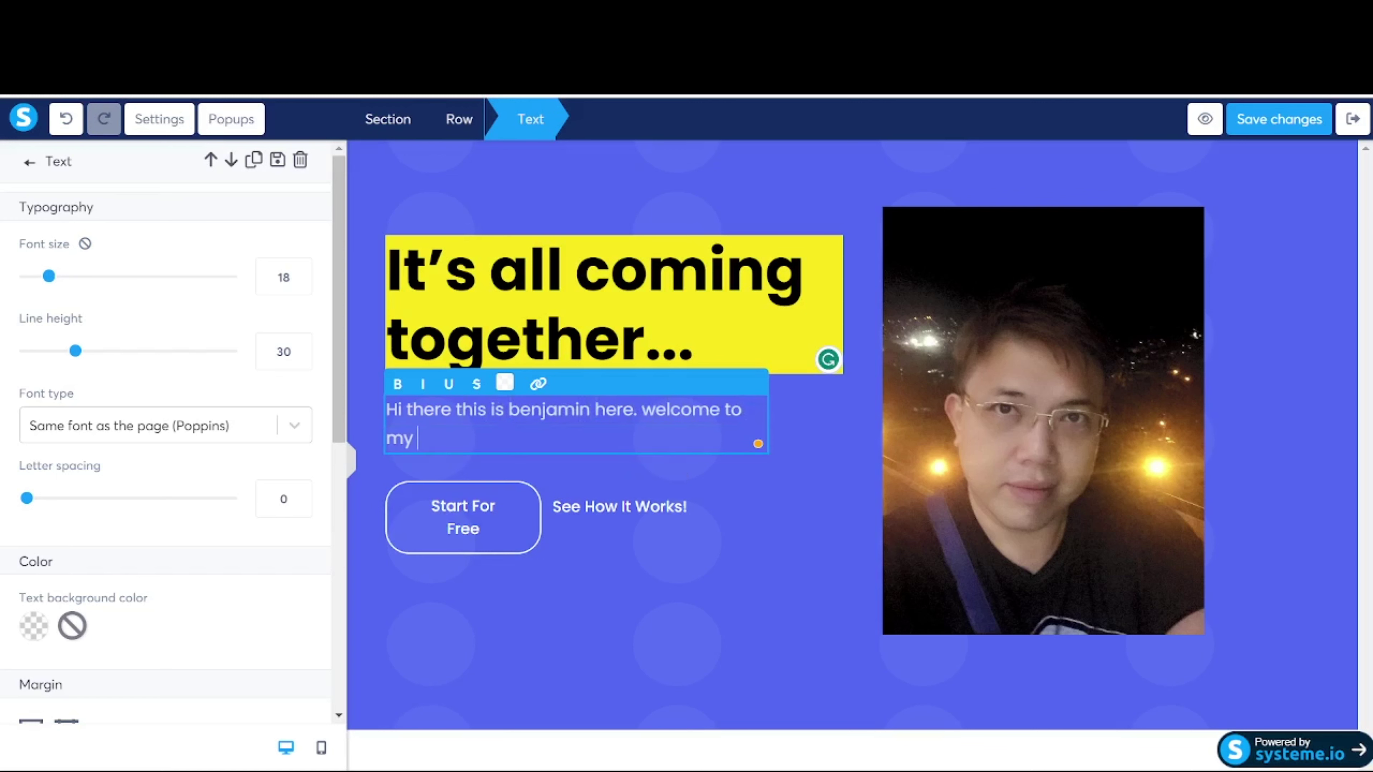
pyautogui.write('free training on how to succeed in affiliate markeeti')
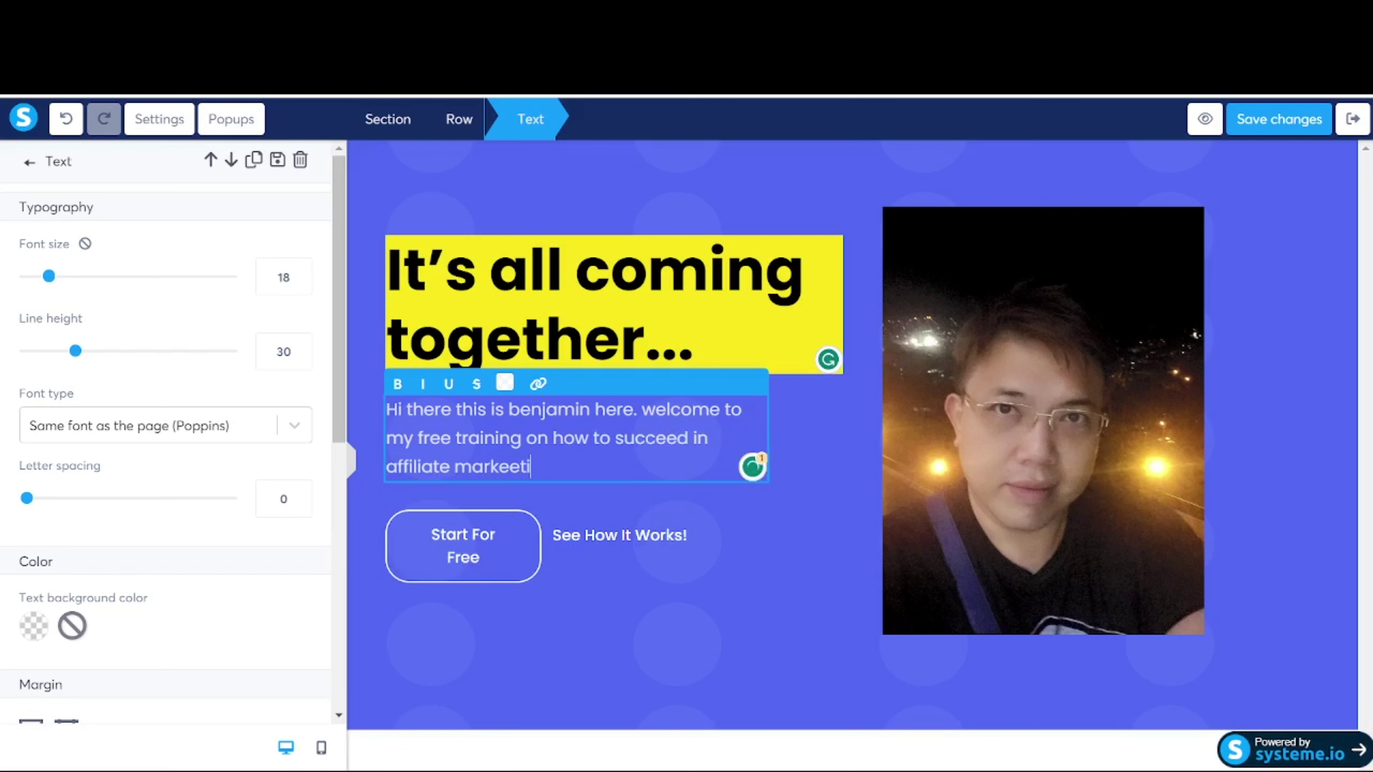
pyautogui.press('BackSpace')
pyautogui.press('BackSpace')
pyautogui.press('BackSpace')
pyautogui.write('ting!')
# Delete the "See How It Works!" button and the whole row holding the "Start For Free" button
pyautogui.click(596, 549)
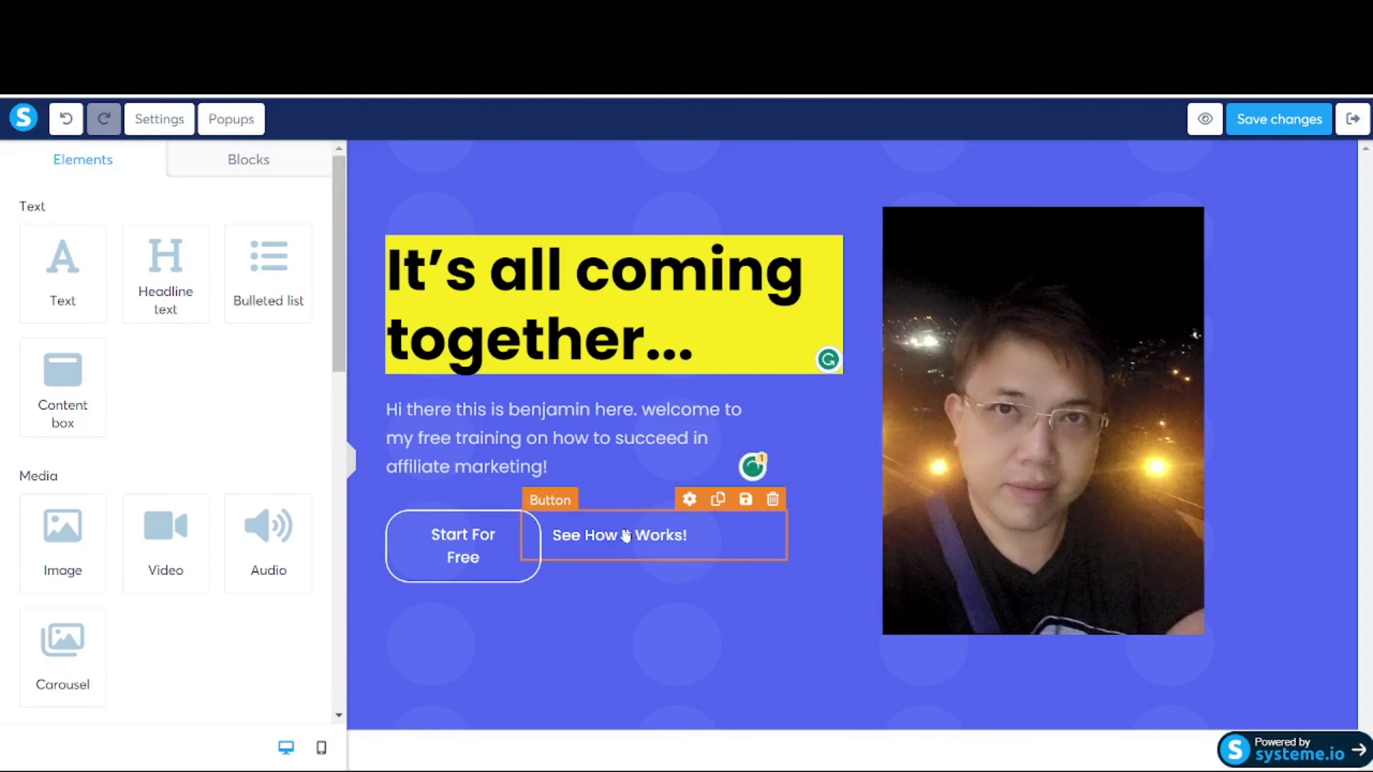
pyautogui.click(772, 499)
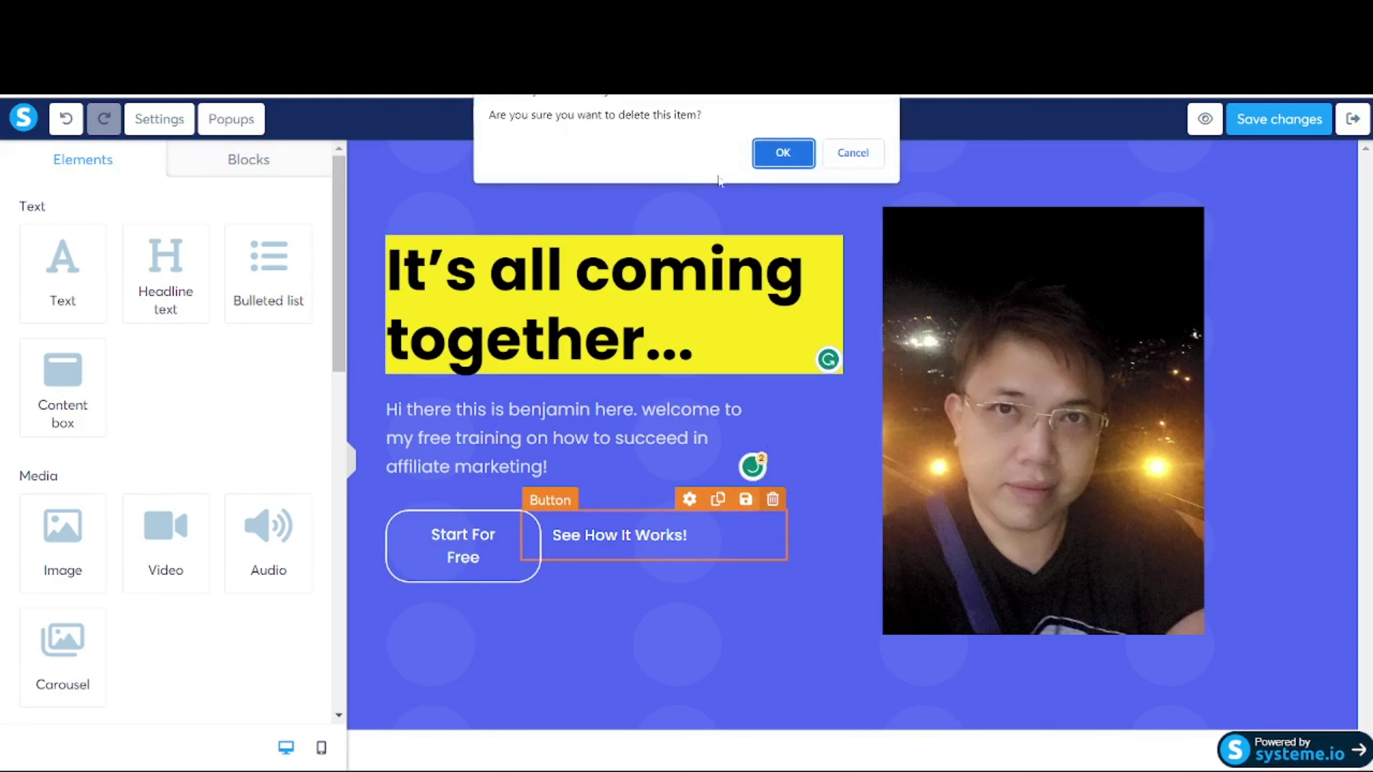
pyautogui.click(783, 153)
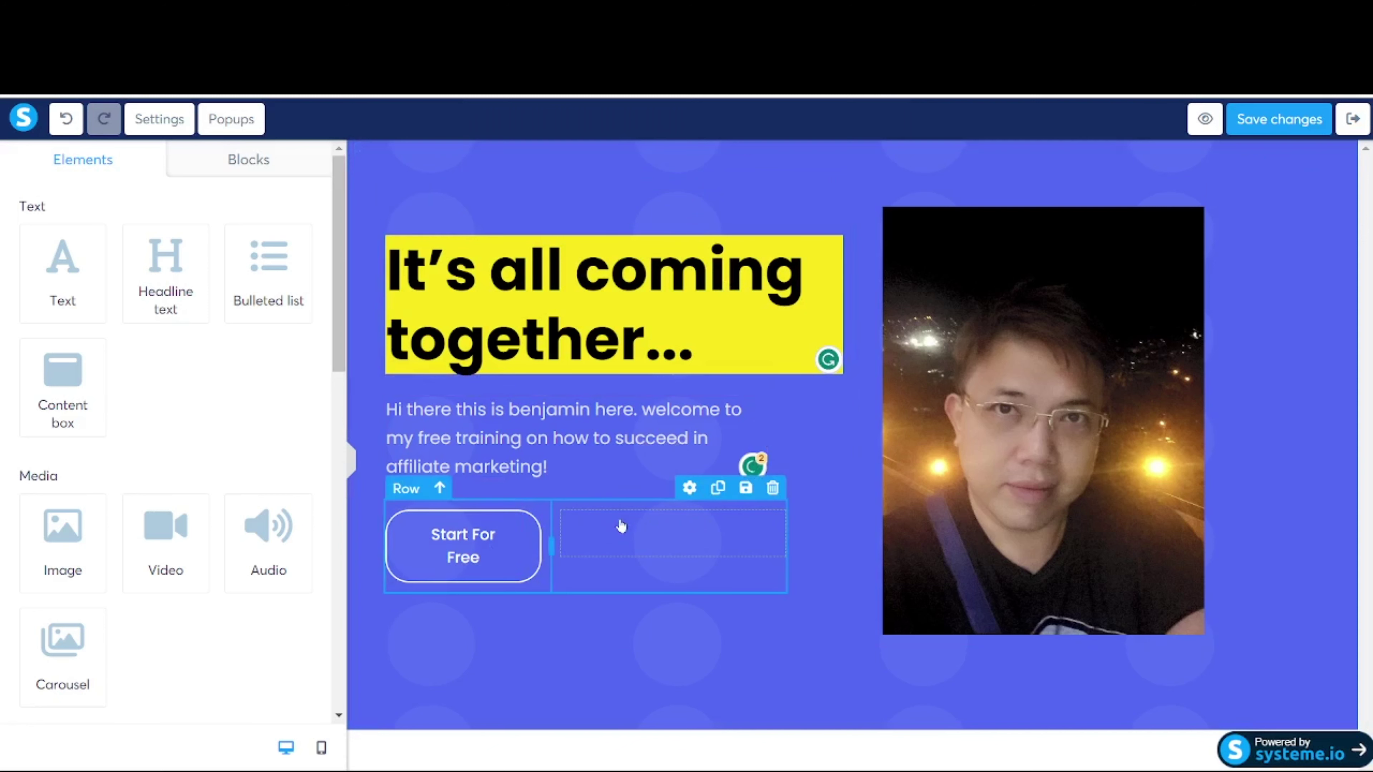
pyautogui.click(771, 490)
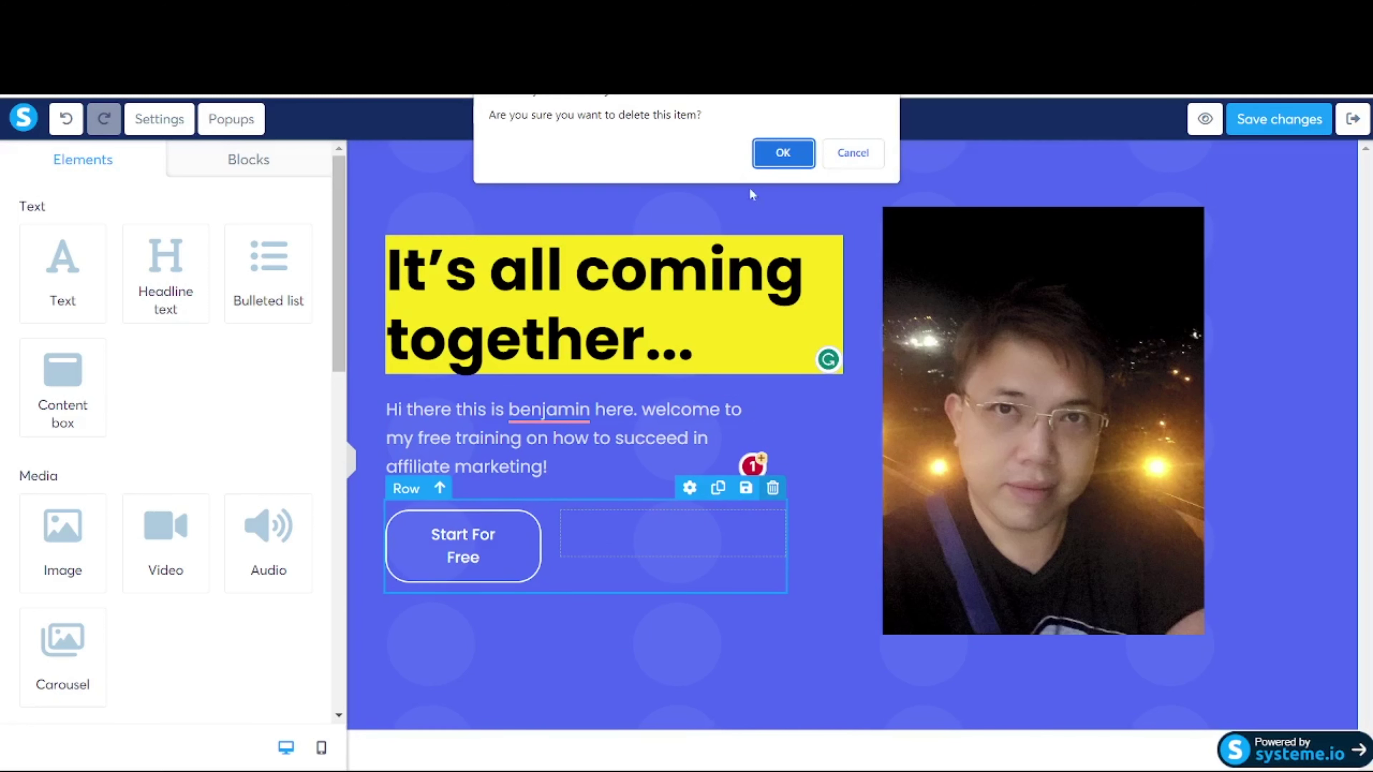
pyautogui.click(790, 152)
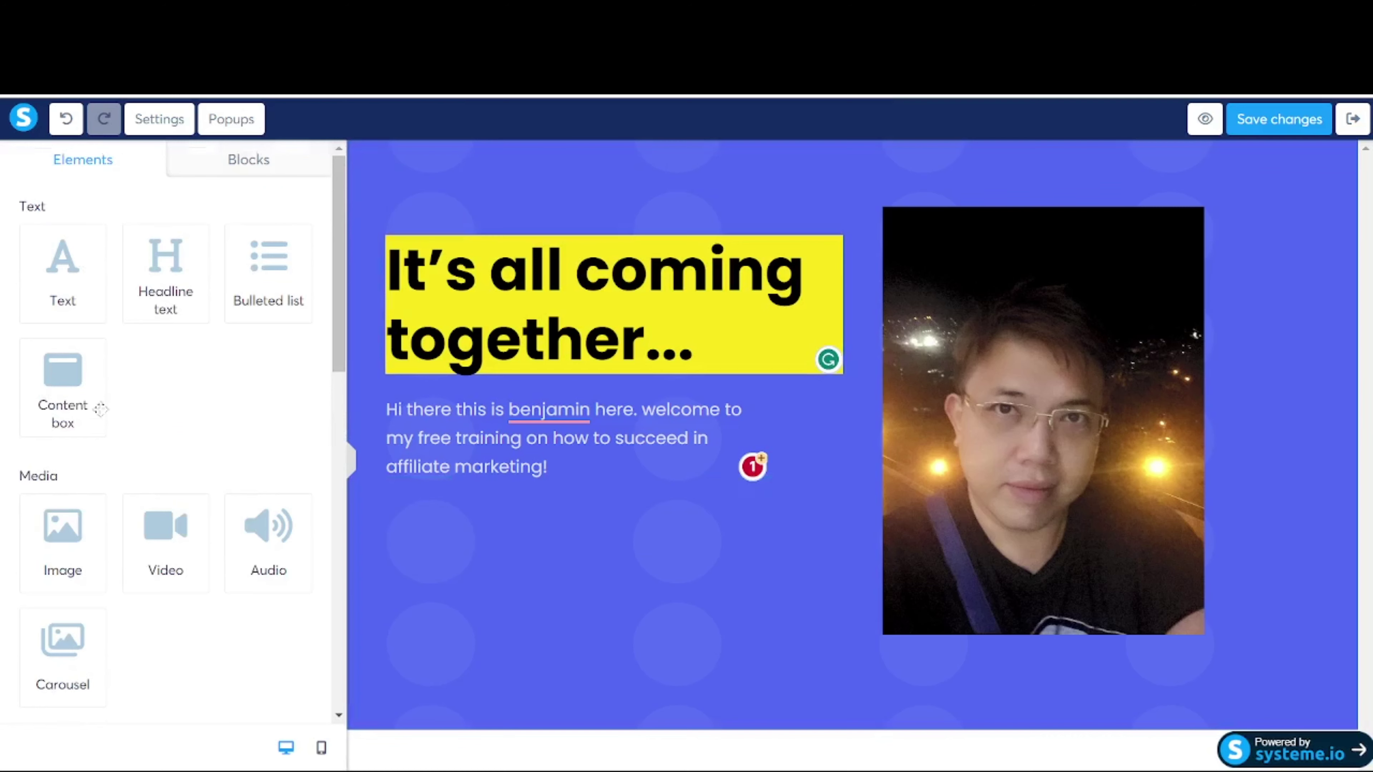
# Add a new row below the hero paragraph and place a button element inside it
pyautogui.scroll(-3, 98, 404)
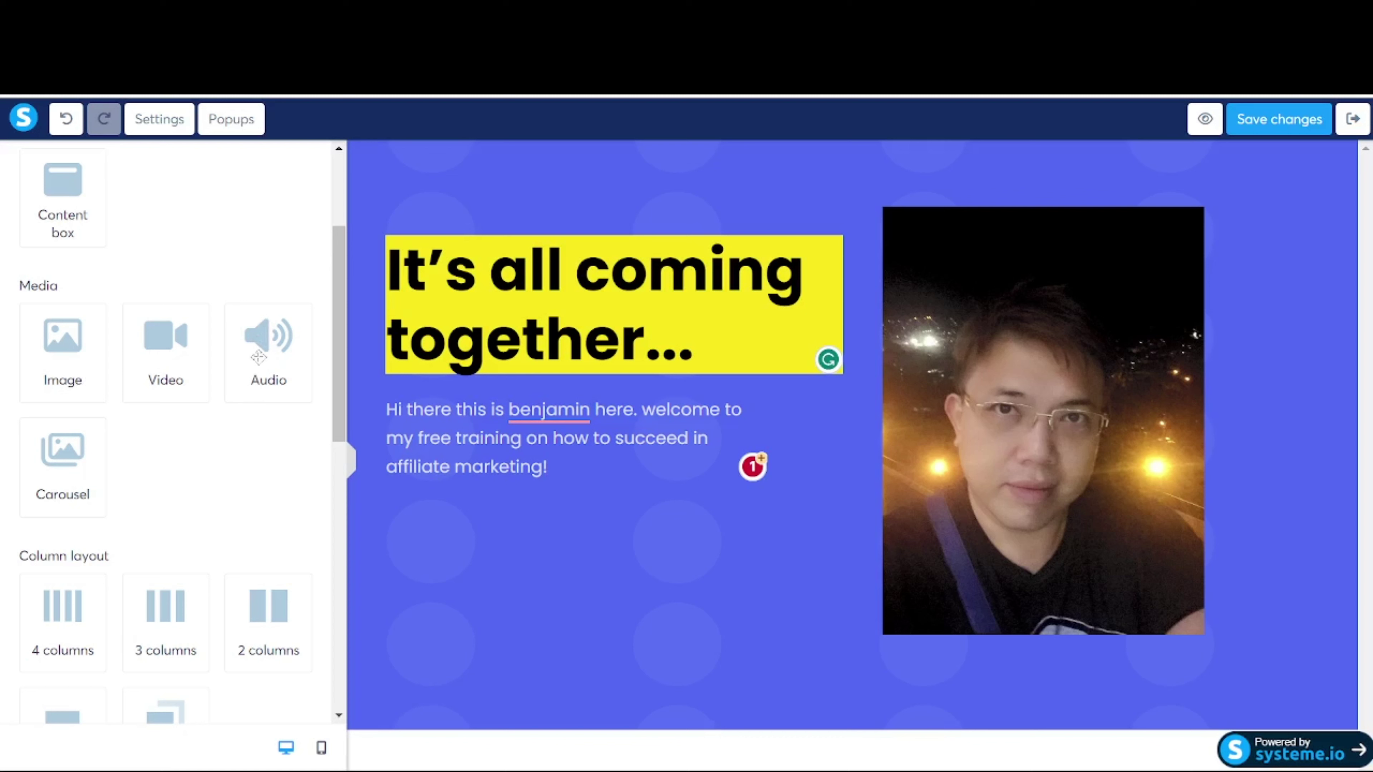
pyautogui.scroll(-5, 113, 479)
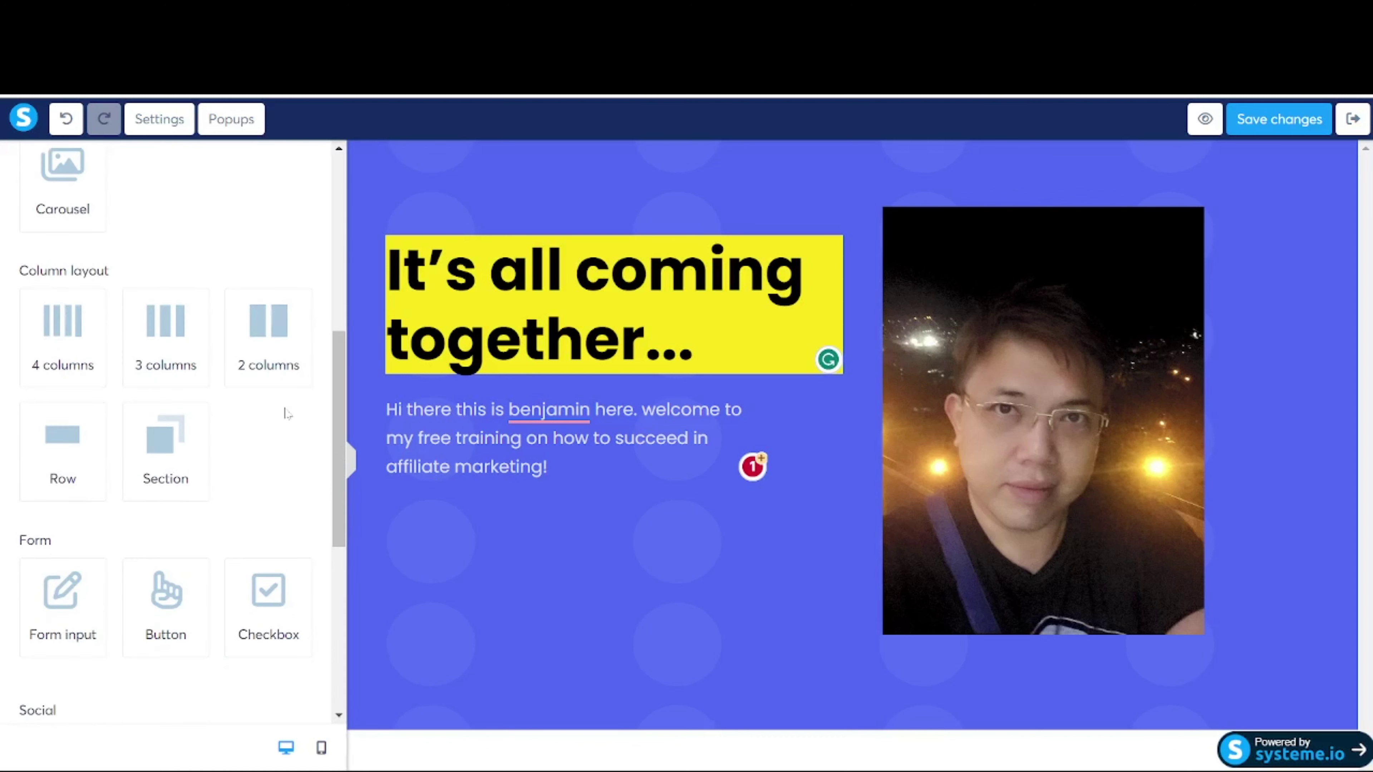
pyautogui.moveTo(68, 444); pyautogui.dragTo(567, 481)
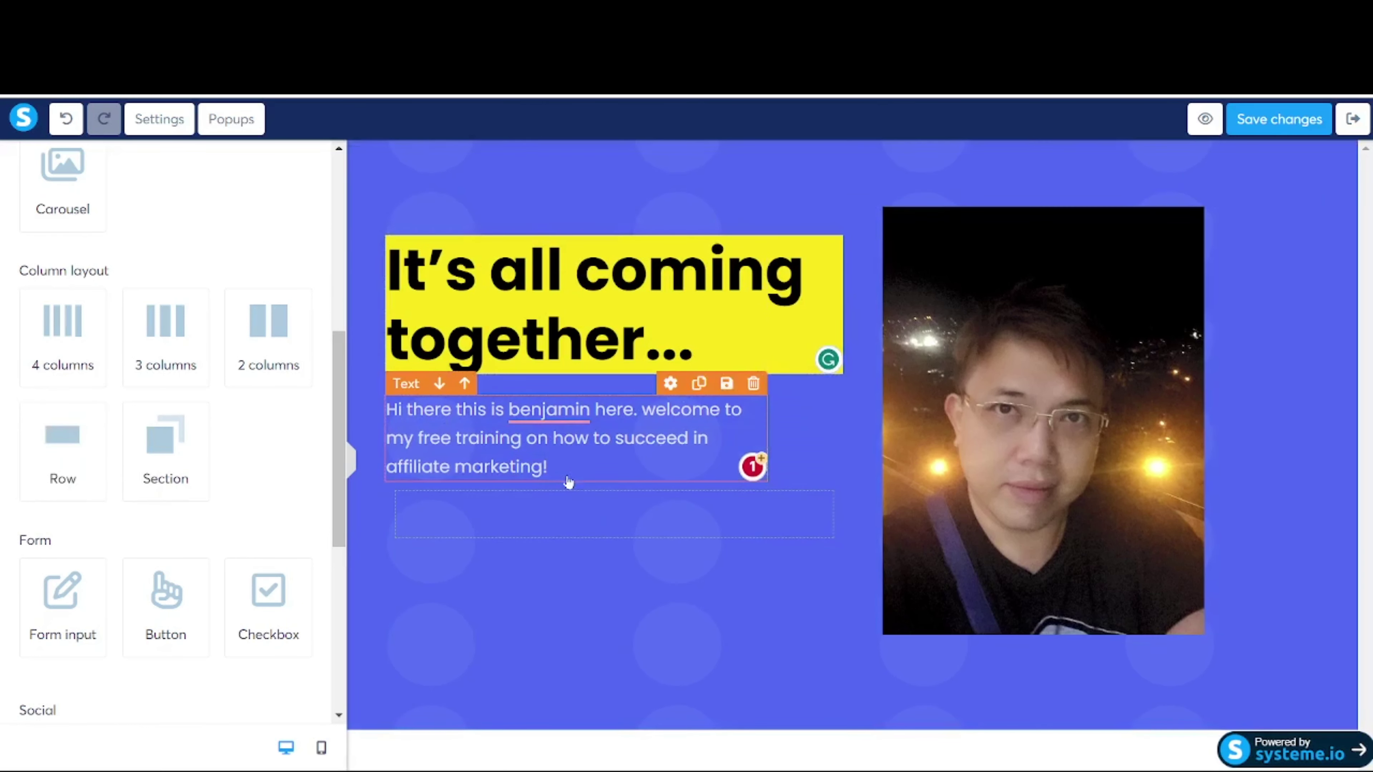
pyautogui.scroll(-2, 132, 481)
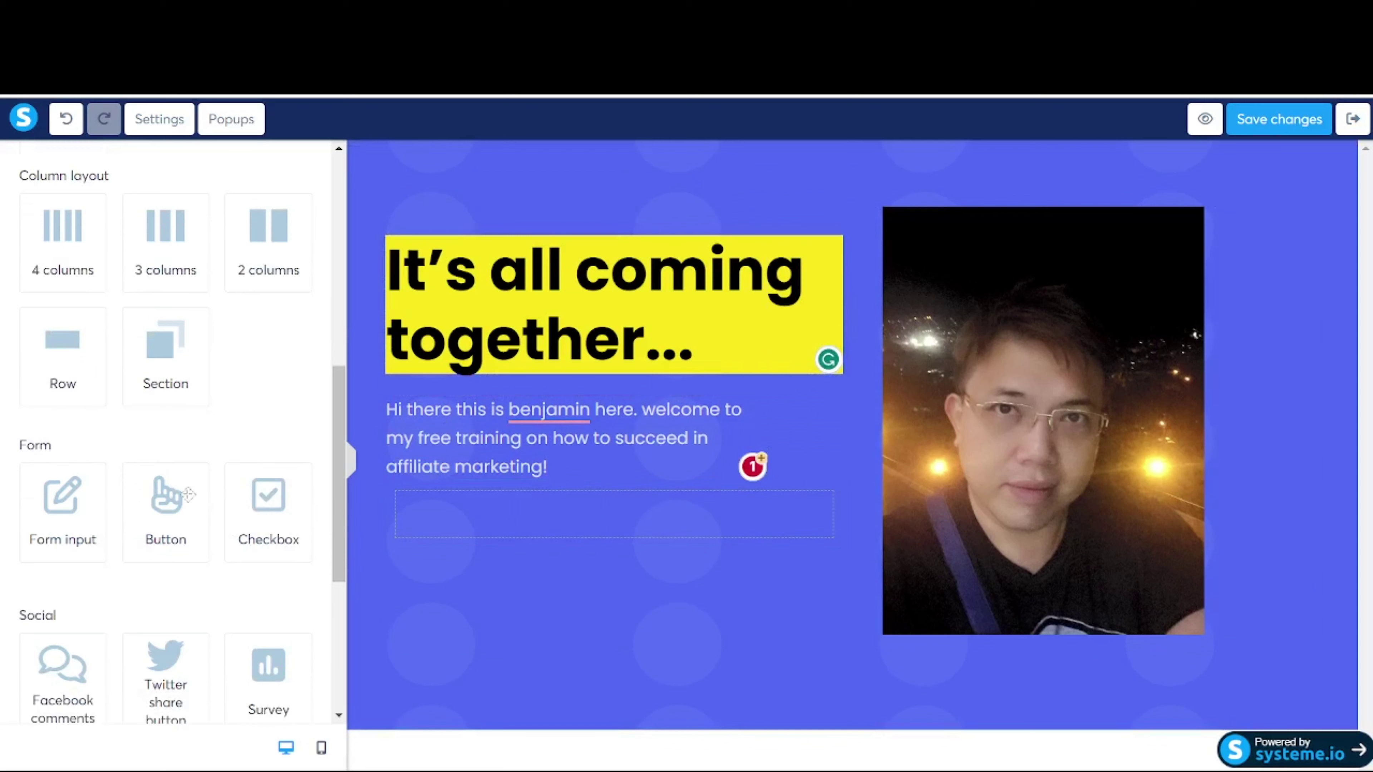
pyautogui.moveTo(168, 509); pyautogui.dragTo(511, 522)
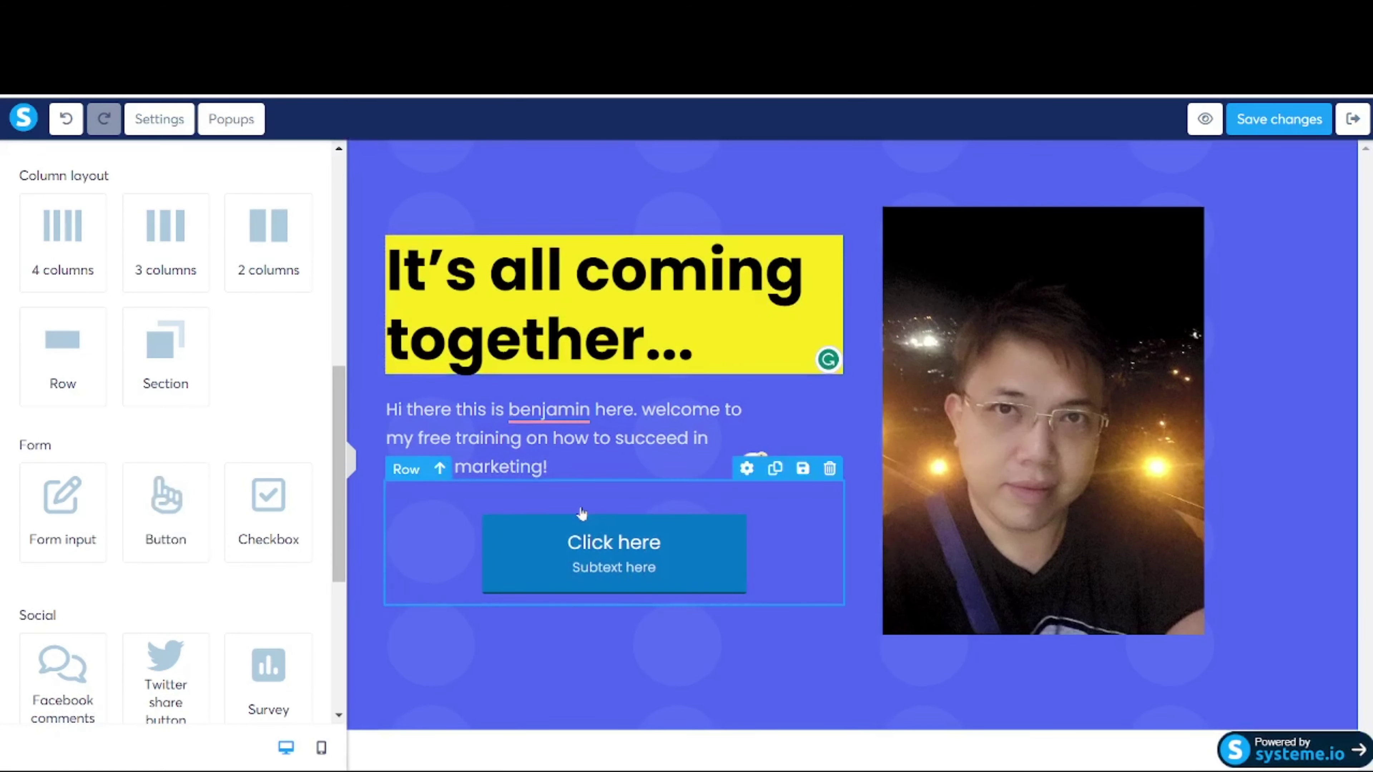
# Align the new button to the left and set its redirection after contact registration to a custom URL
pyautogui.click(567, 540)
pyautogui.click(88, 451)
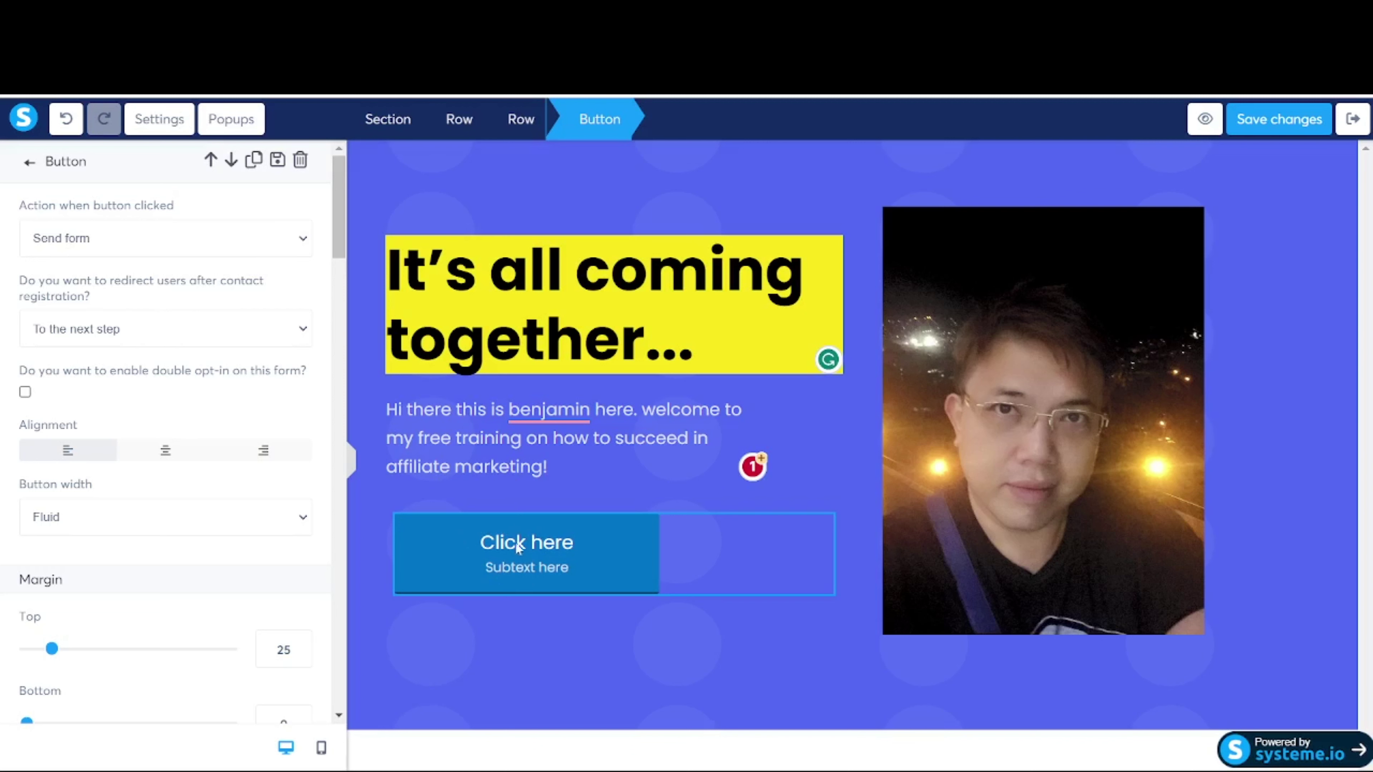
pyautogui.click(216, 329)
pyautogui.click(162, 376)
pyautogui.click(162, 403)
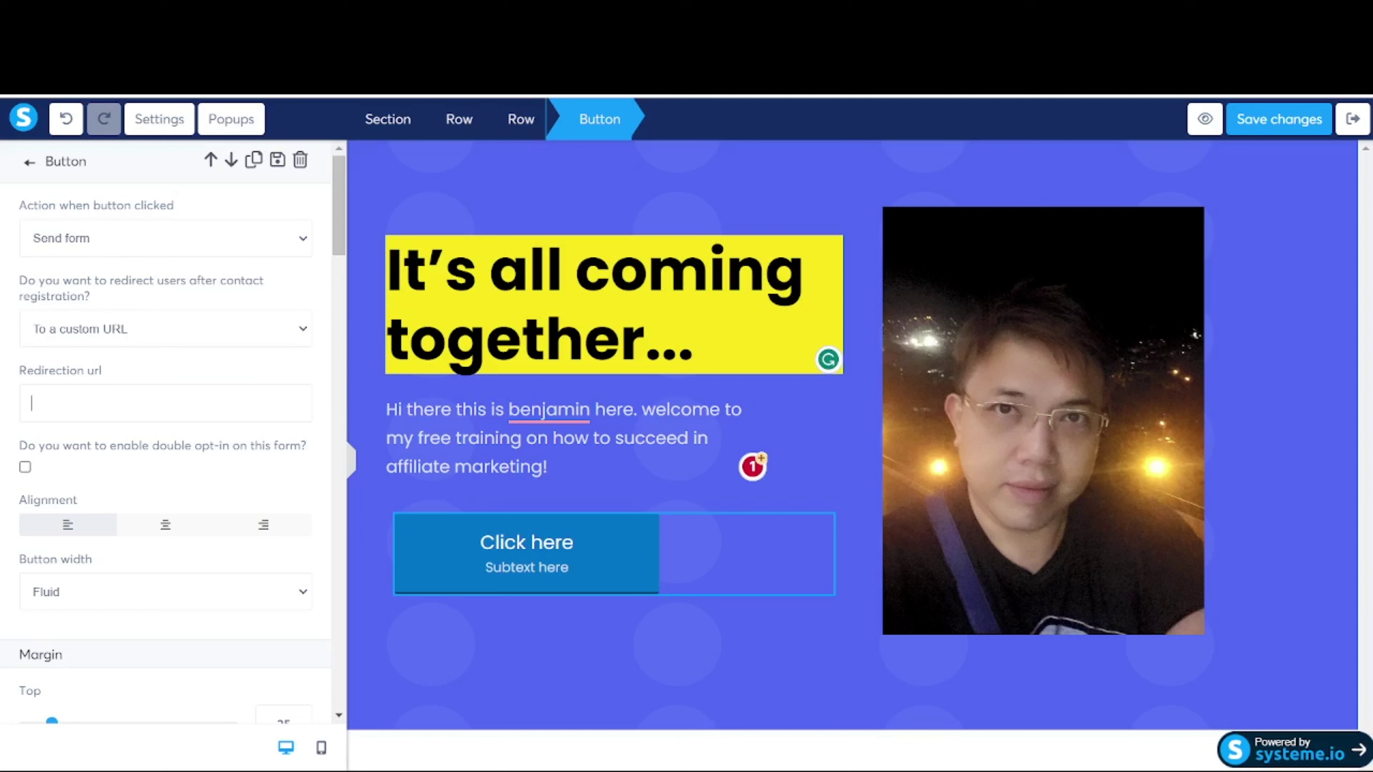
# Compare the Fluid and Fill width options for the new button and set its width to Fill width
pyautogui.scroll(-3, 65, 373)
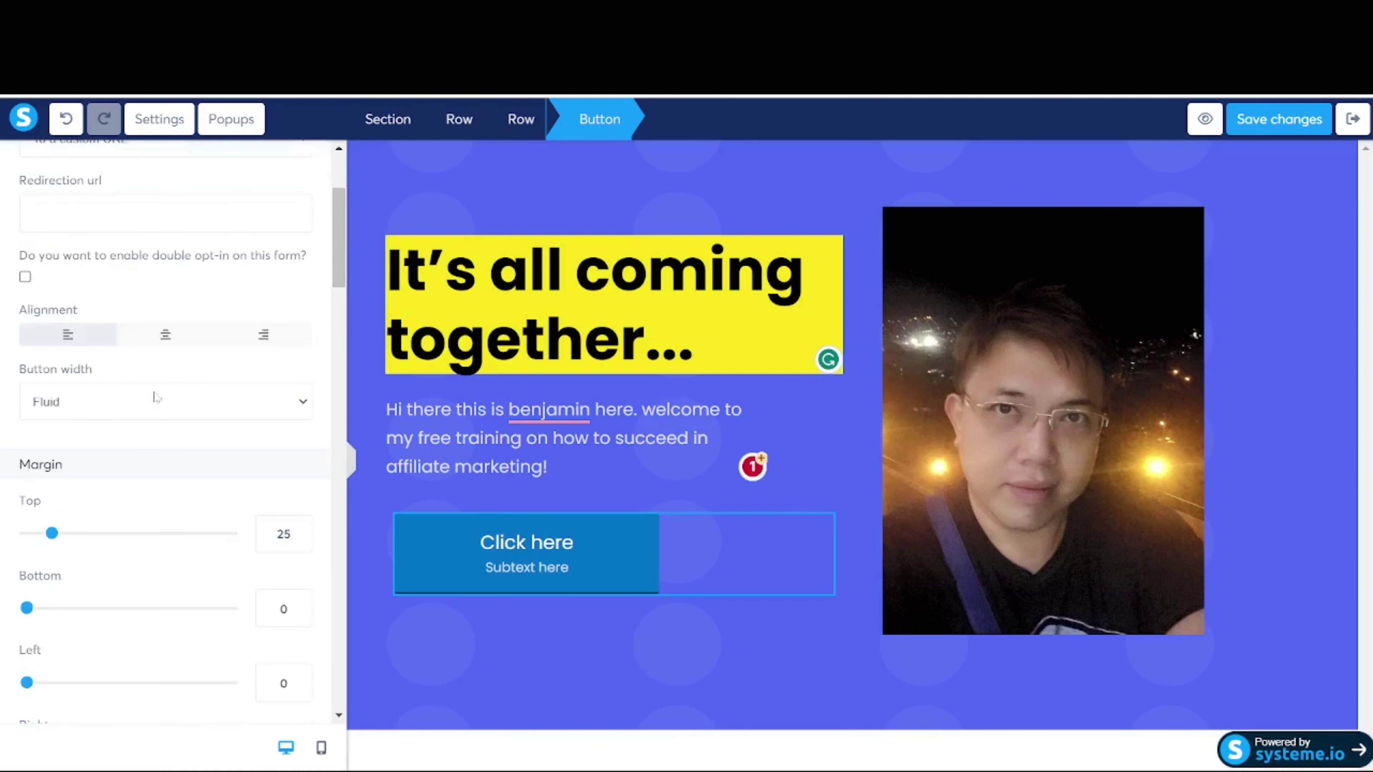
pyautogui.click(108, 403)
pyautogui.click(106, 443)
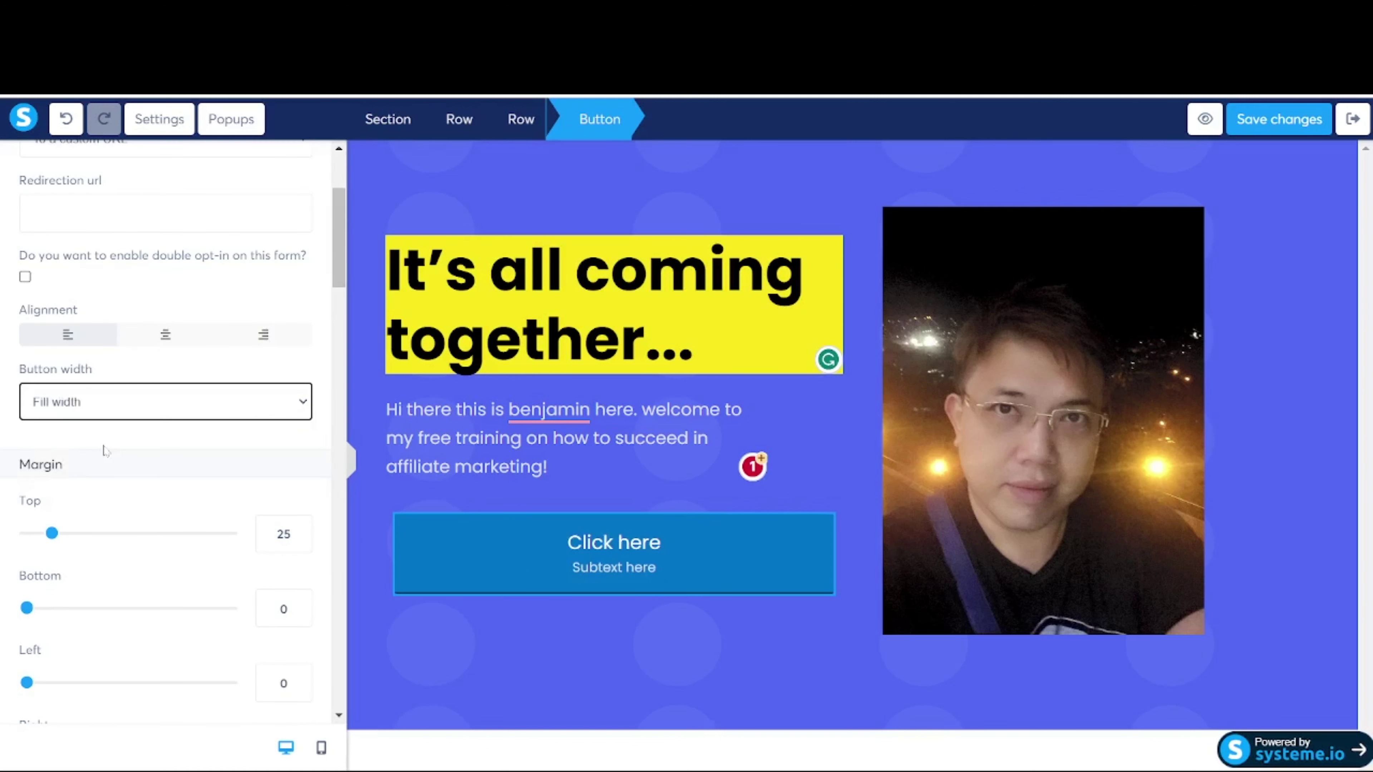
pyautogui.click(118, 401)
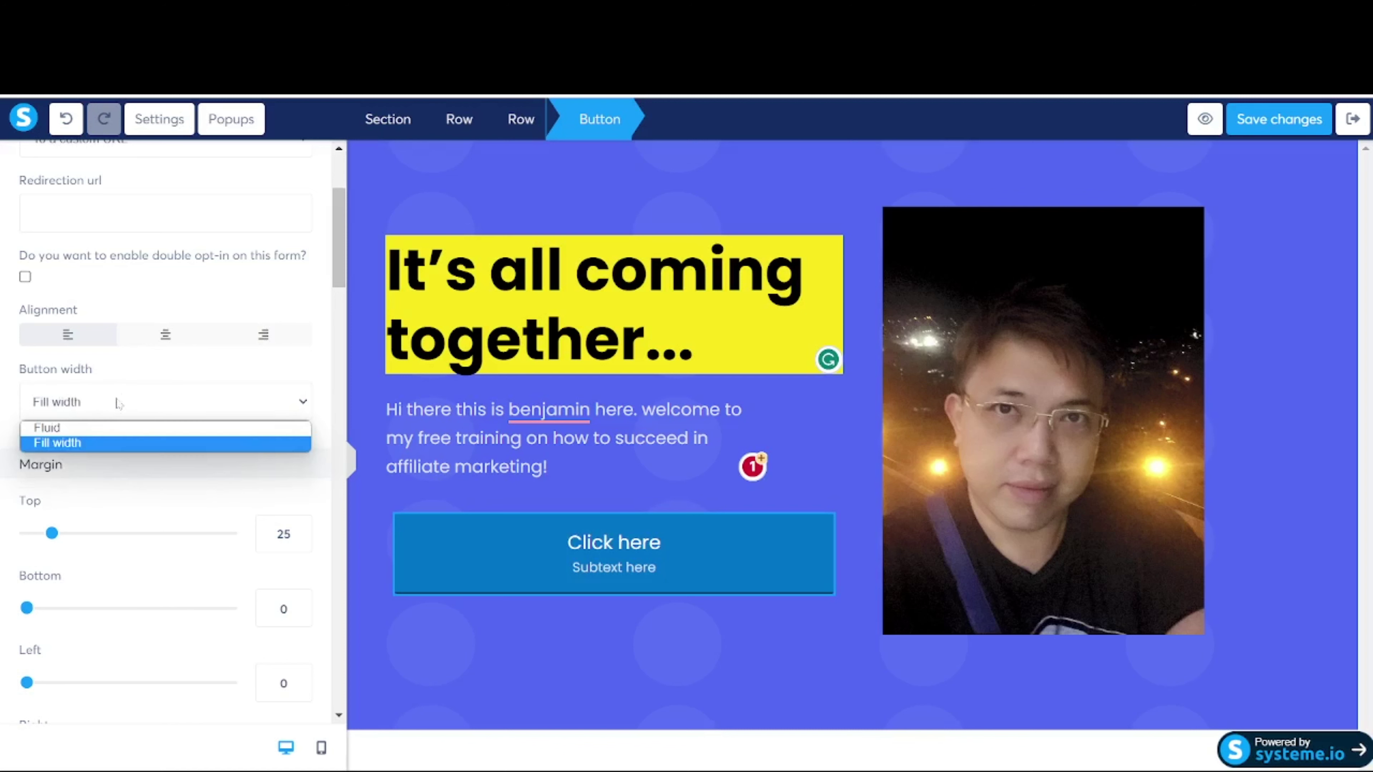
pyautogui.click(111, 427)
pyautogui.click(133, 417)
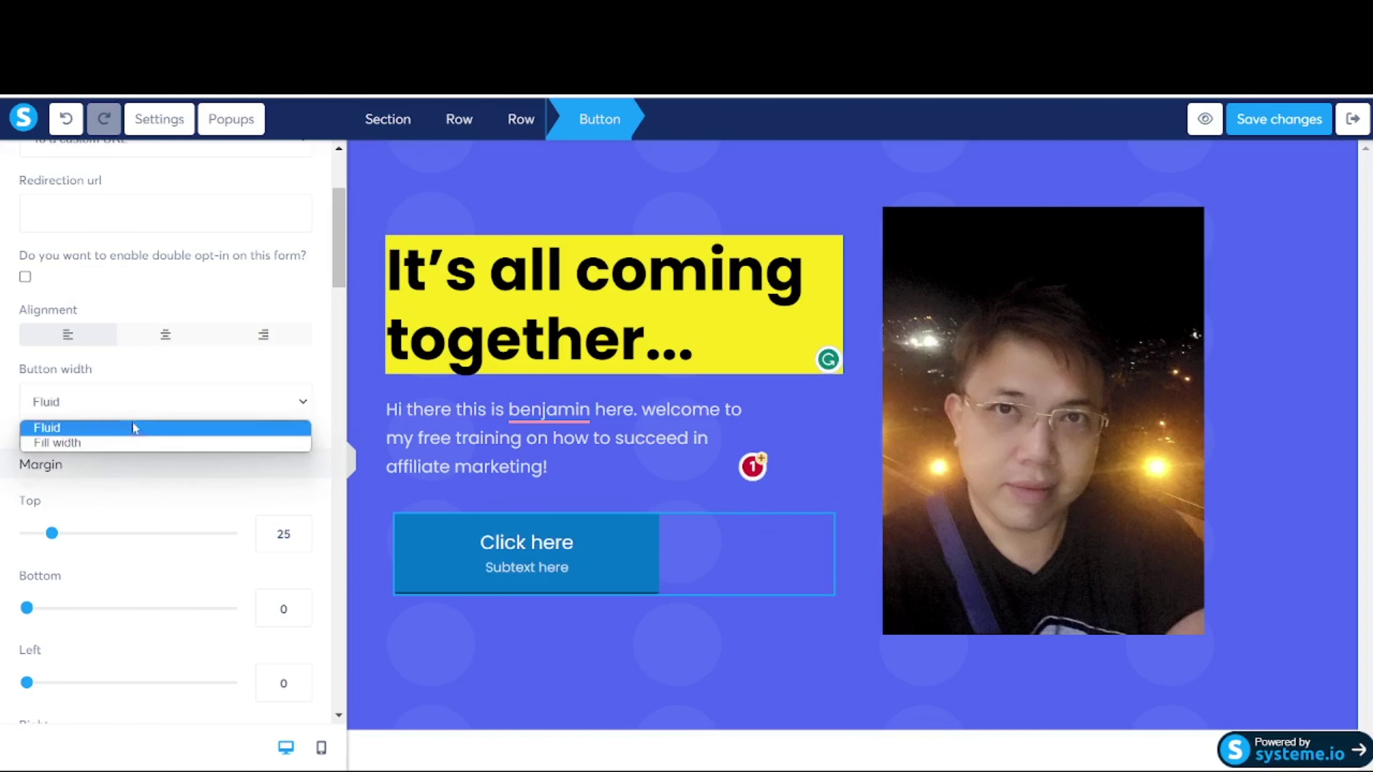
pyautogui.click(136, 442)
pyautogui.click(859, 221)
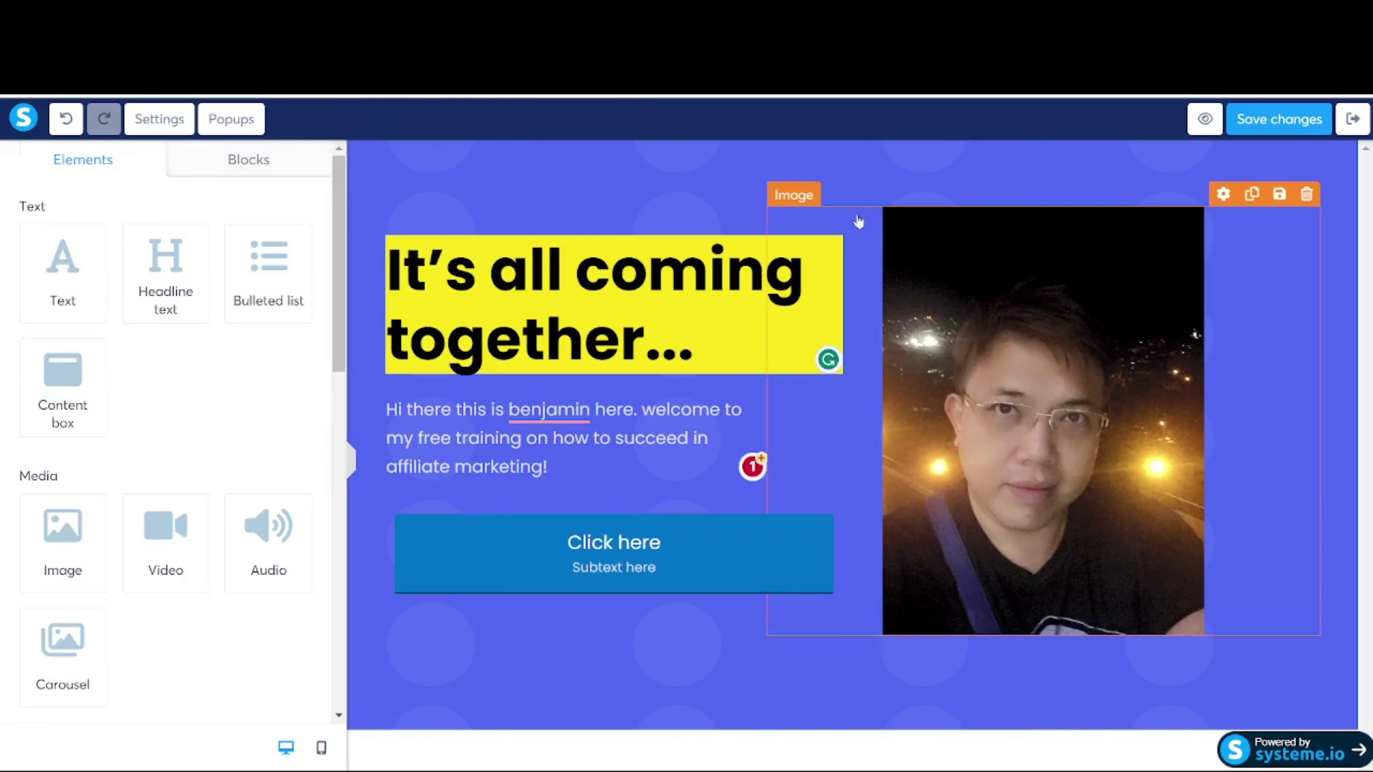
# Set the top margin of the "Click here" button to 12
pyautogui.click(508, 552)
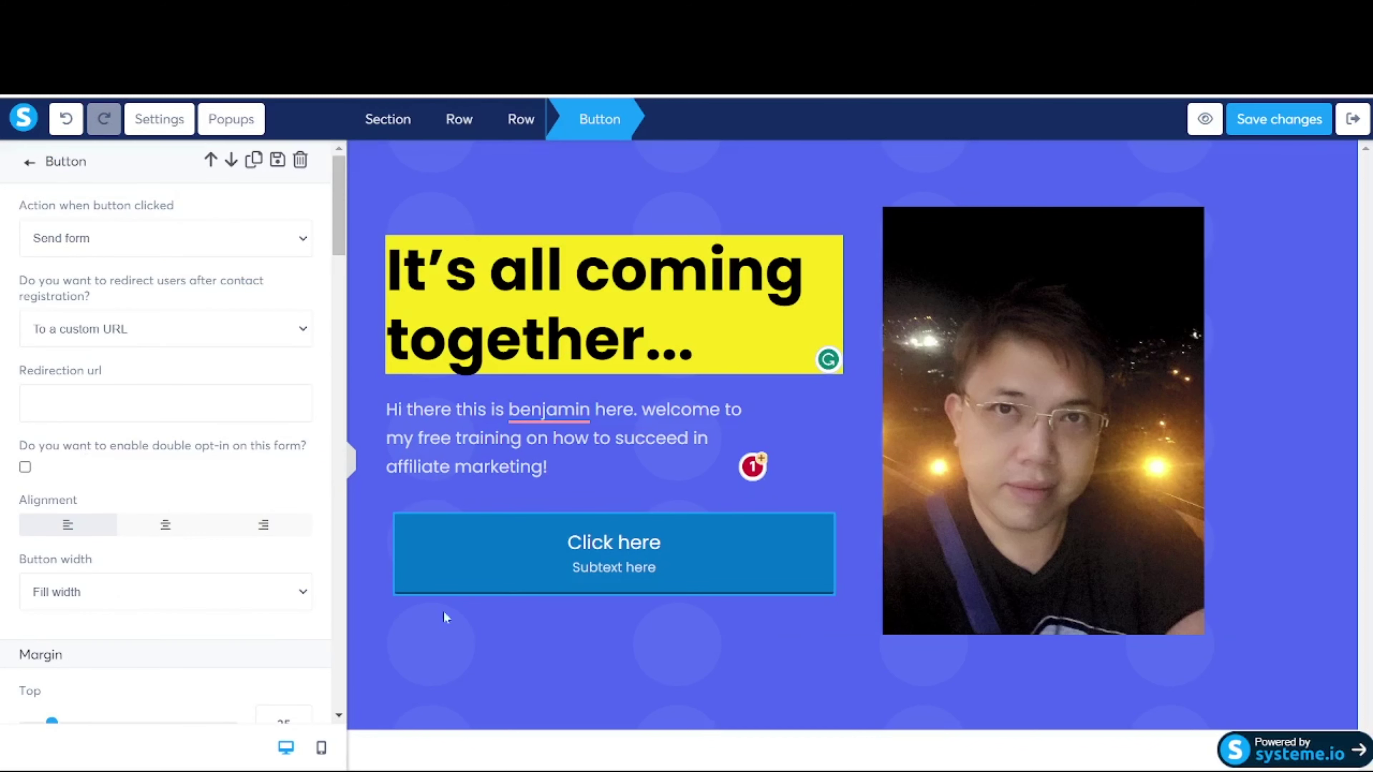
pyautogui.scroll(-3, 89, 524)
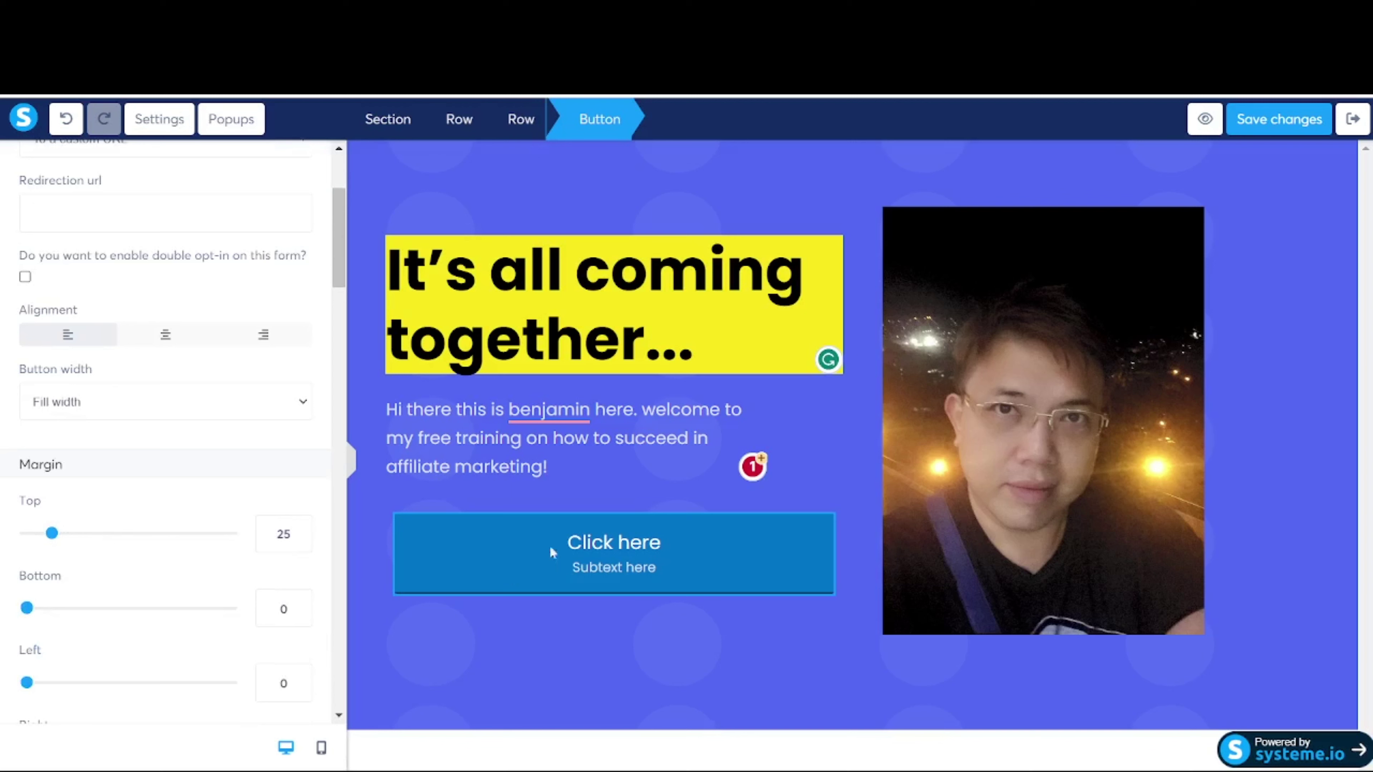
pyautogui.moveTo(52, 534)
pyautogui.mouseDown()
pyautogui.moveTo(168, 540)
pyautogui.moveTo(74, 548)
pyautogui.mouseUp()
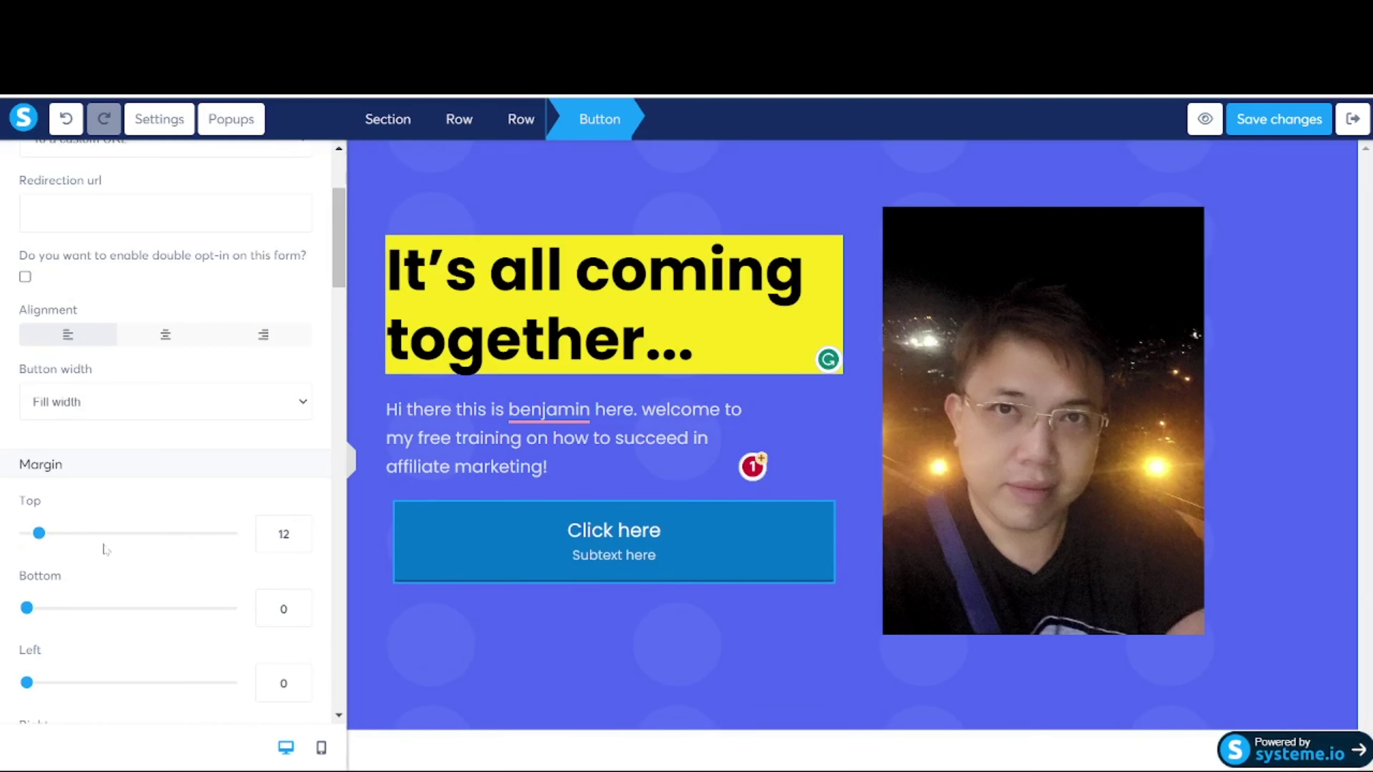
# Change the button text to "Click here to register"
pyautogui.scroll(-3, 76, 546)
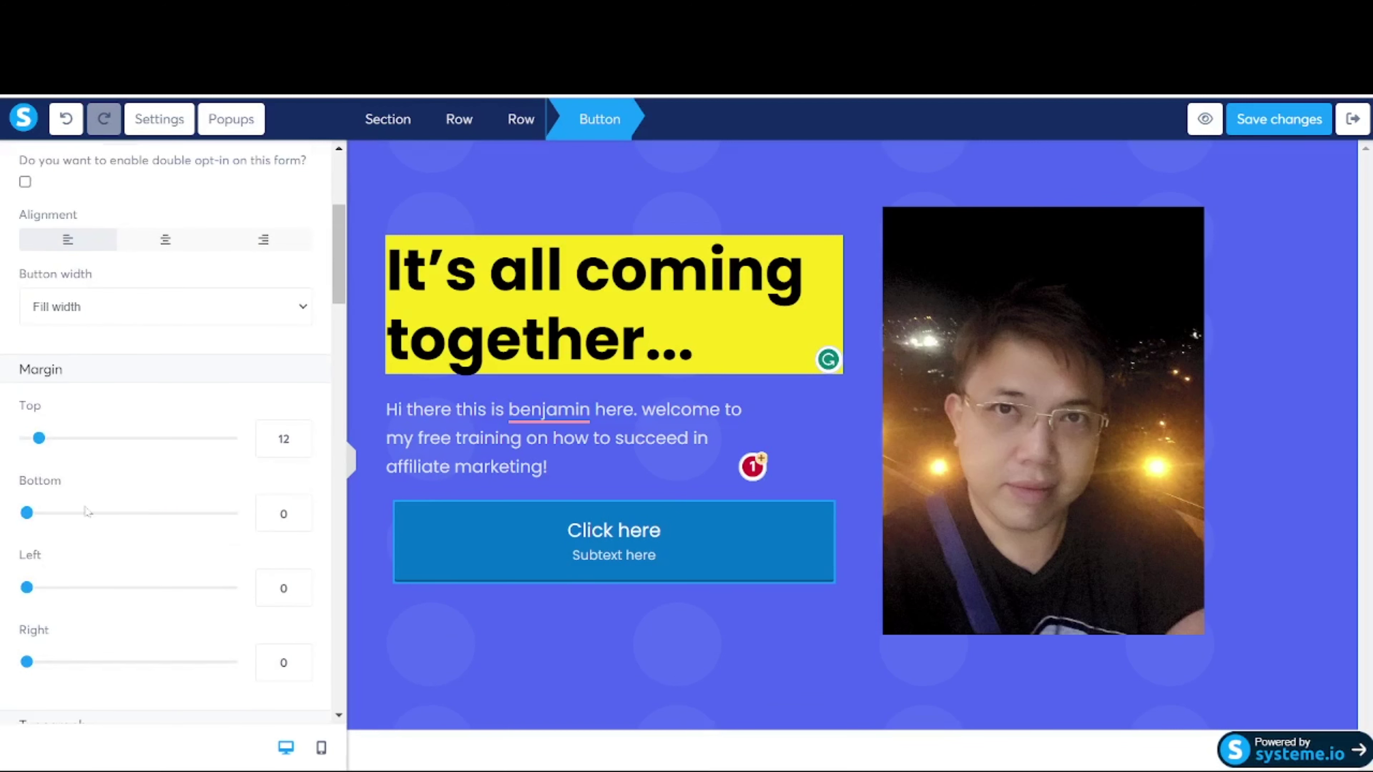
pyautogui.scroll(-3, 84, 510)
pyautogui.scroll(-9, 65, 513)
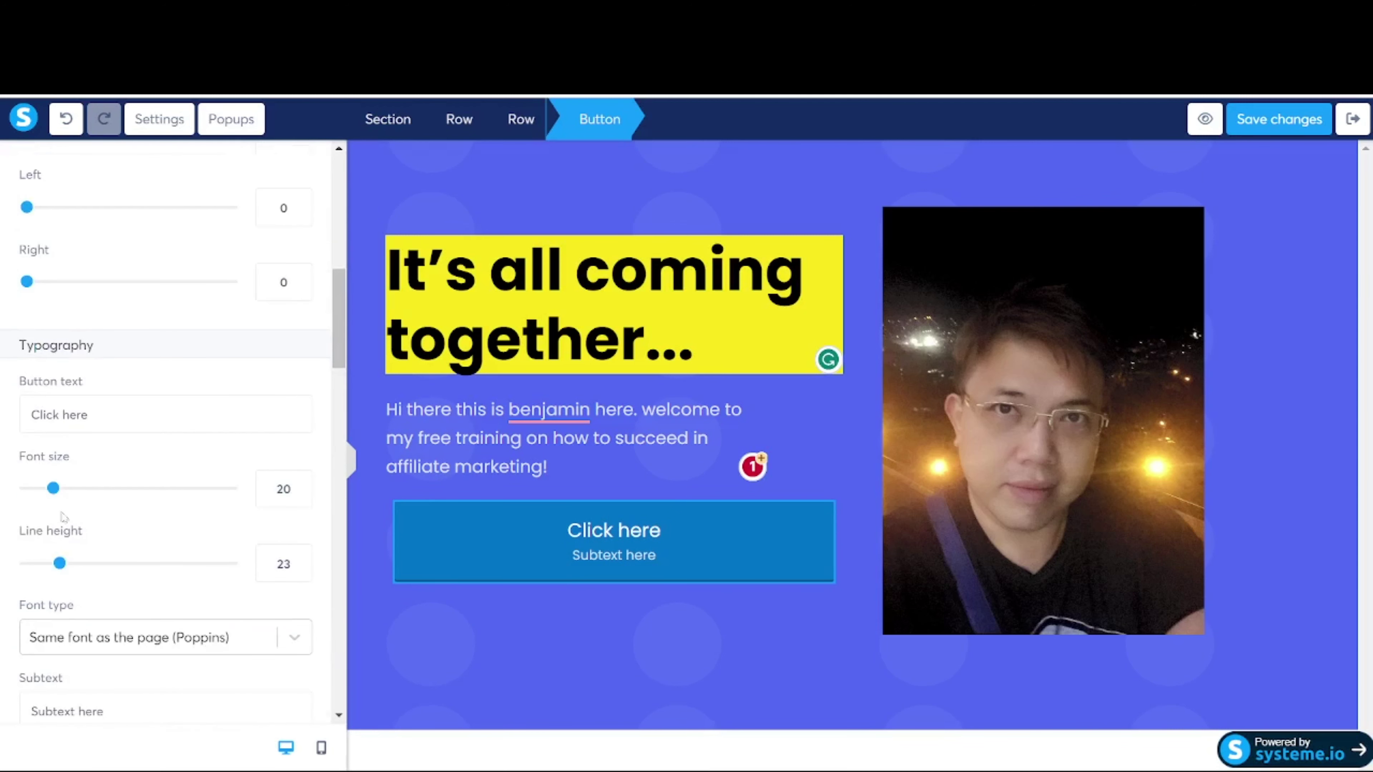
pyautogui.click(162, 415)
pyautogui.write('to register for e')
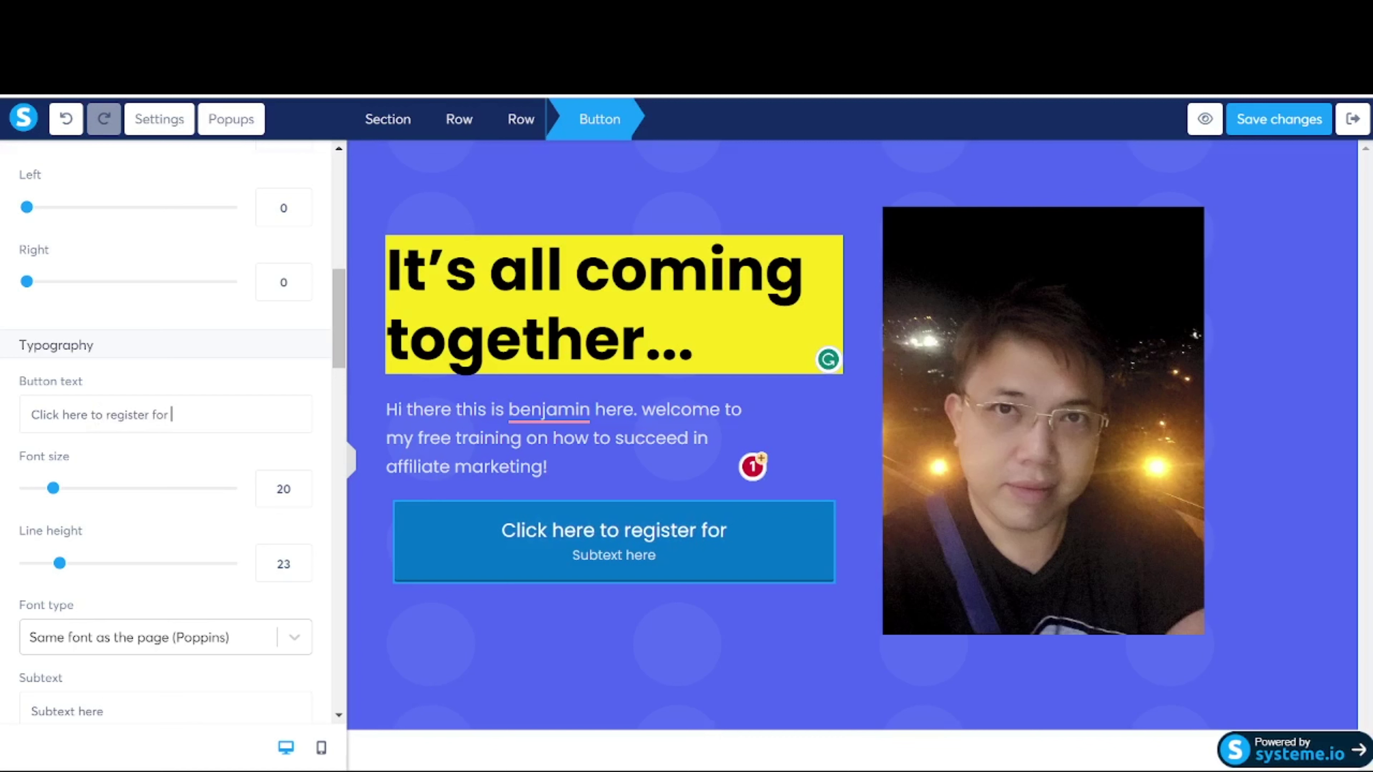
pyautogui.press('BackSpace')
pyautogui.write('free trainij')
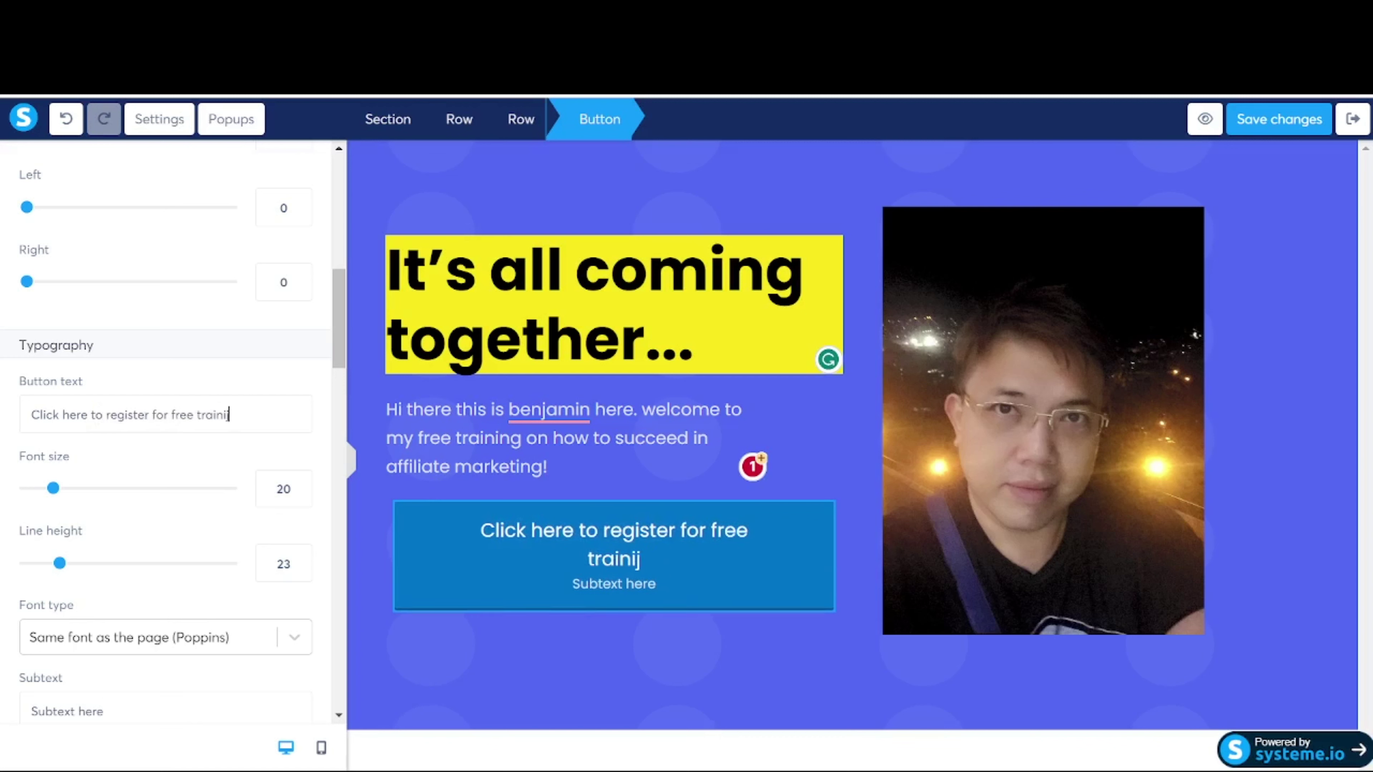
pyautogui.press('BackSpace')
pyautogui.press('BackSpace')
pyautogui.press('BackSpace')
pyautogui.press('BackSpace')
pyautogui.press('BackSpace')
pyautogui.press('BackSpace')
pyautogui.press('BackSpace')
pyautogui.press('BackSpace')
pyautogui.press('BackSpace')
pyautogui.press('BackSpace')
pyautogui.press('BackSpace')
pyautogui.press('BackSpace')
pyautogui.press('BackSpace')
pyautogui.press('BackSpace')
pyautogui.press('BackSpace')
pyautogui.press('BackSpace')
pyautogui.press('BackSpace')
pyautogui.press('BackSpace')
pyautogui.press('BackSpace')
pyautogui.press('BackSpace')
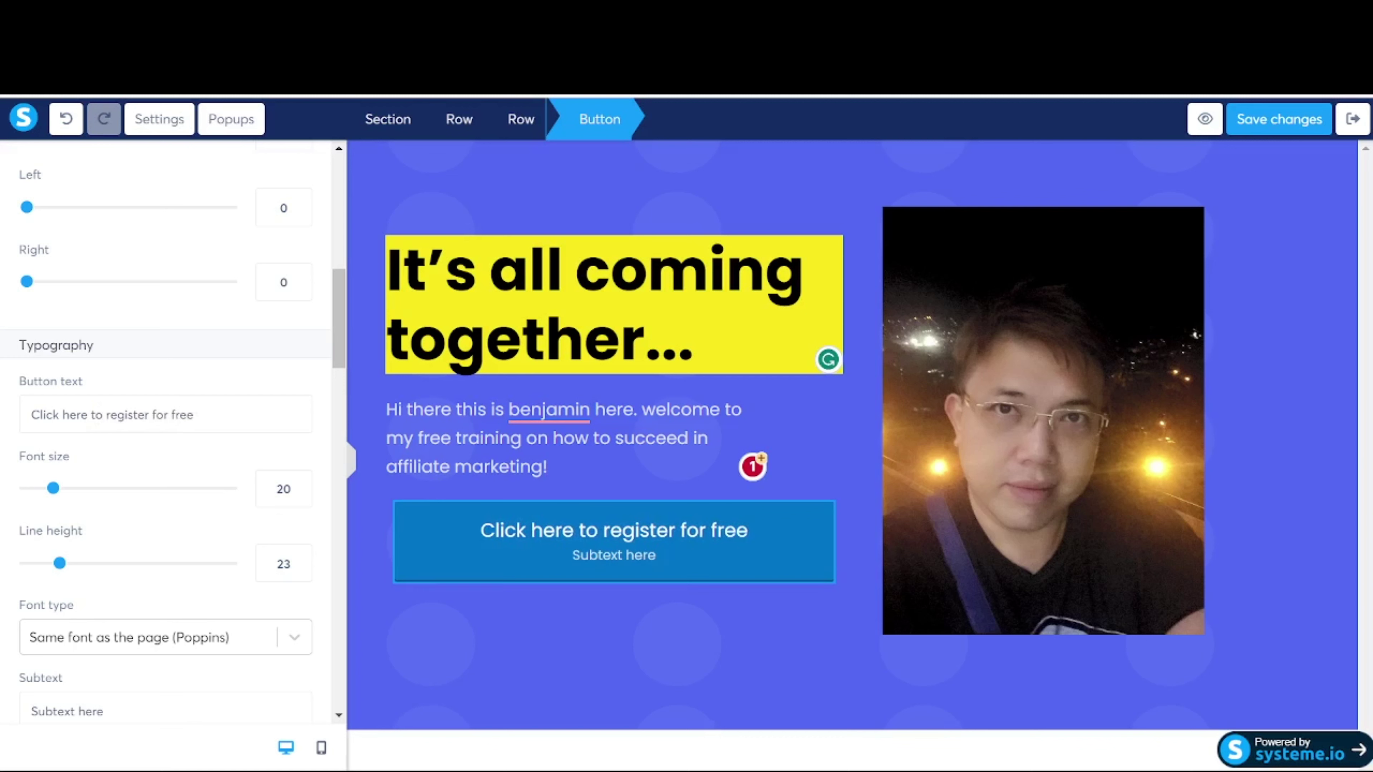
pyautogui.write('ster')
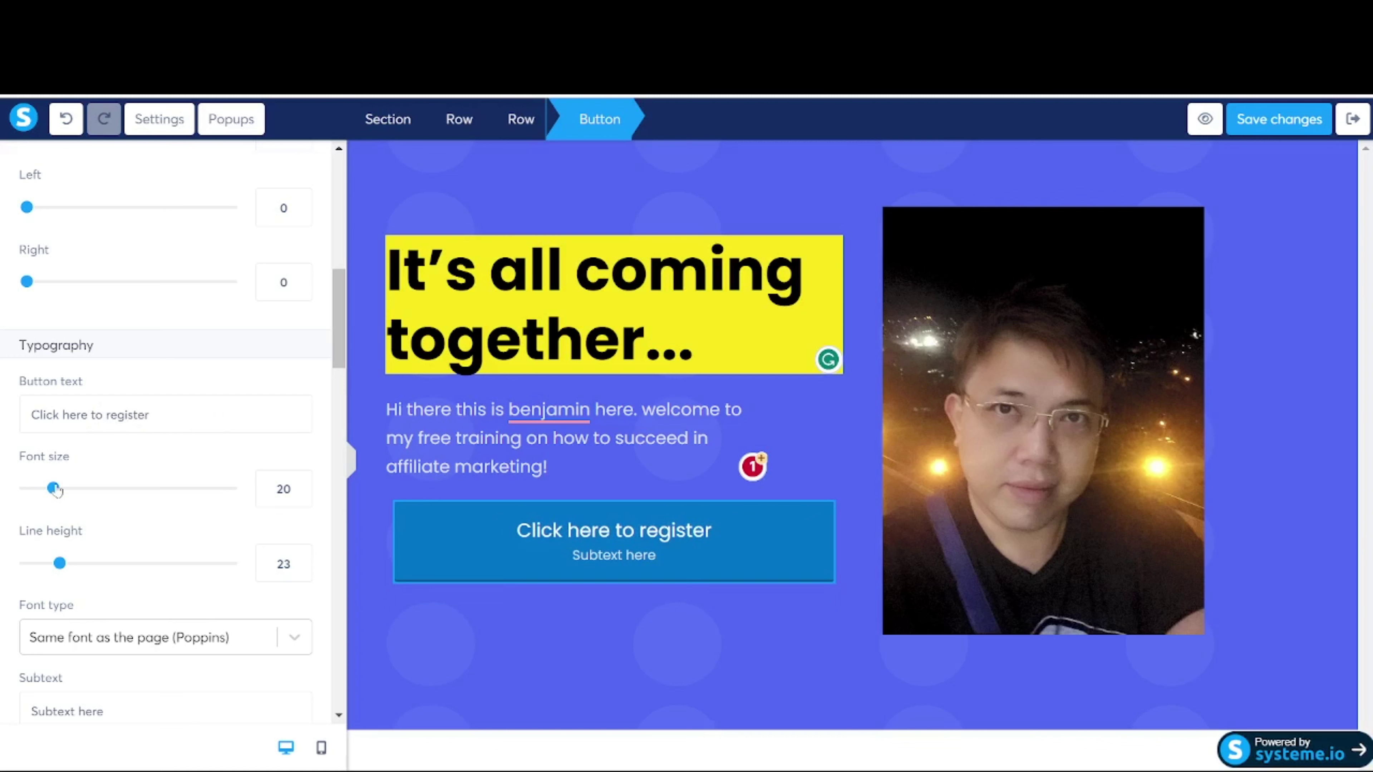
# Set the register button's font size to 27 and clear its subtext
pyautogui.moveTo(53, 489); pyautogui.dragTo(68, 488)
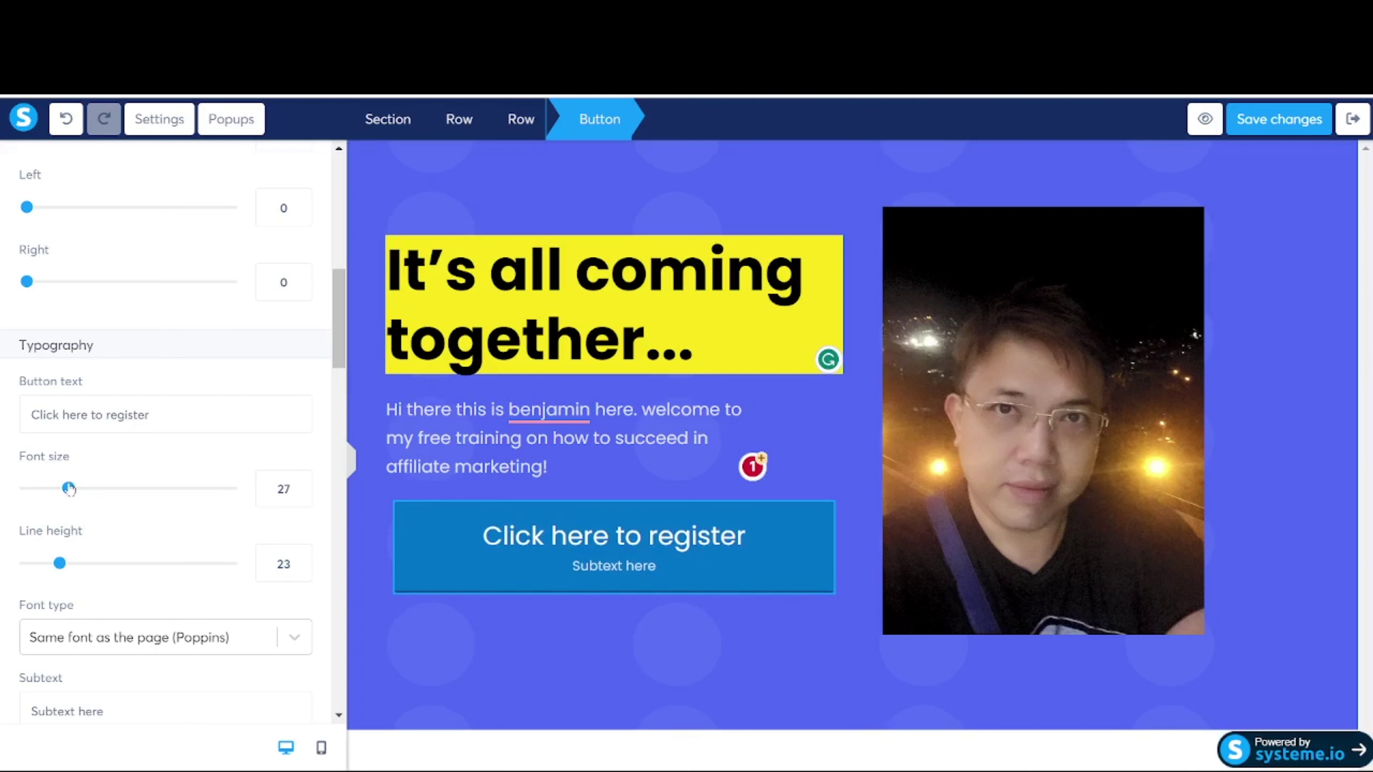
pyautogui.scroll(-2, 130, 543)
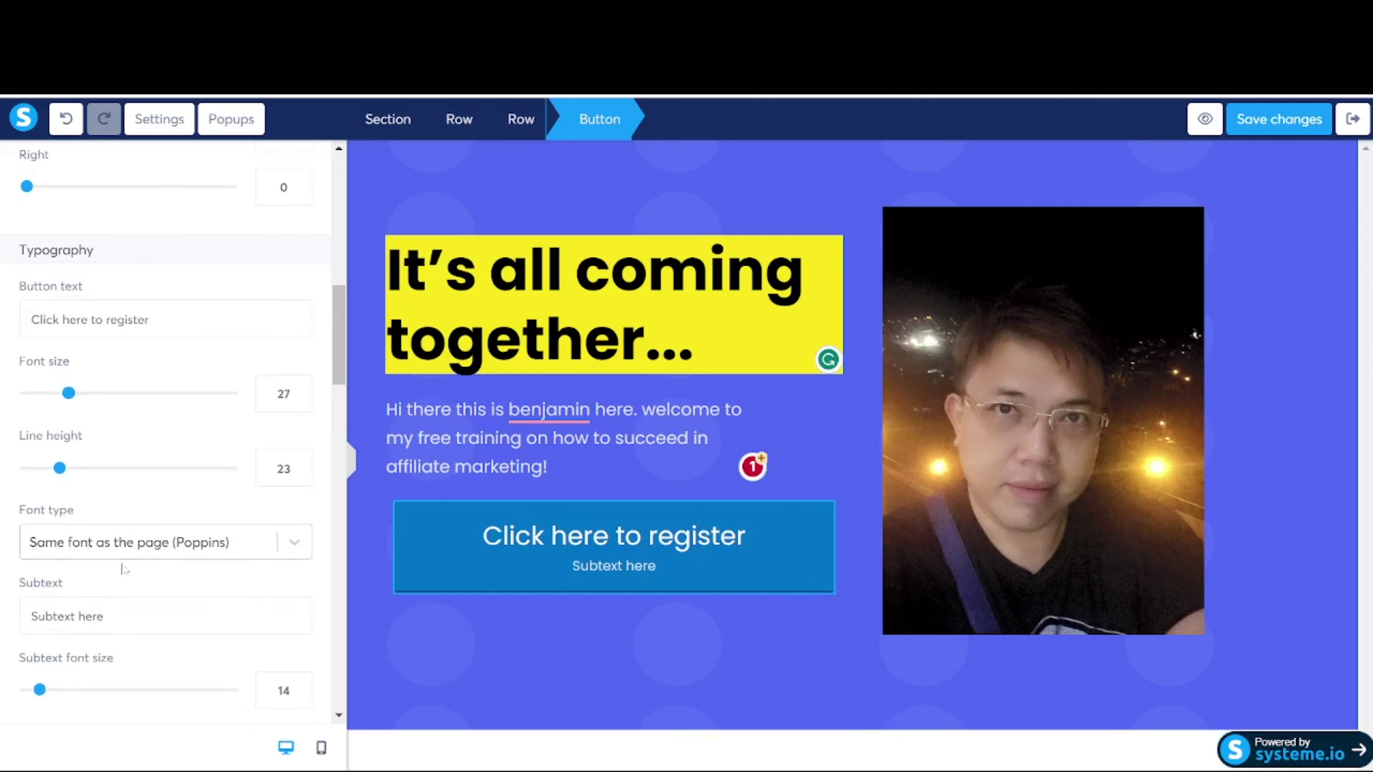
pyautogui.tripleClick(103, 616)
pyautogui.press('BackSpace')
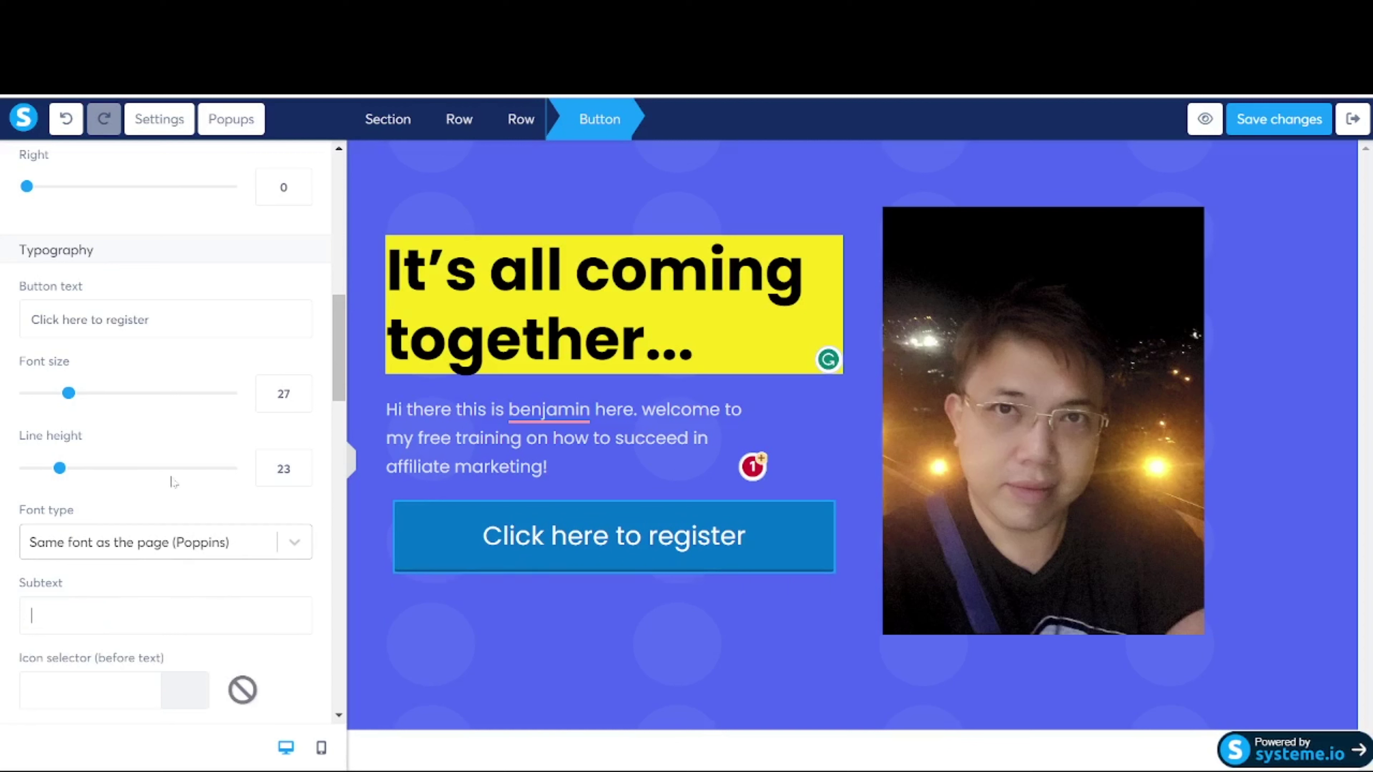
# Add the angle-double-right icon before the register button's text
pyautogui.scroll(-2, 97, 420)
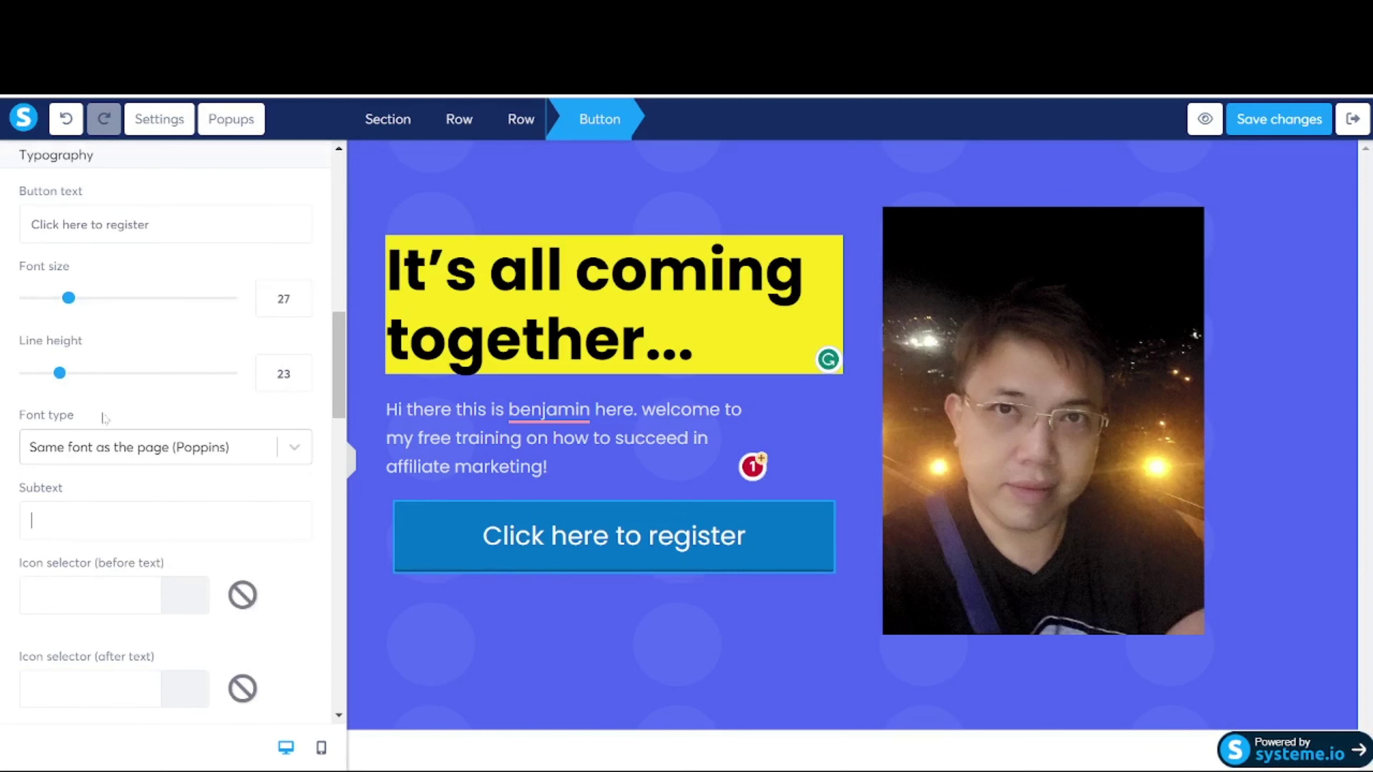
pyautogui.scroll(-2, 98, 420)
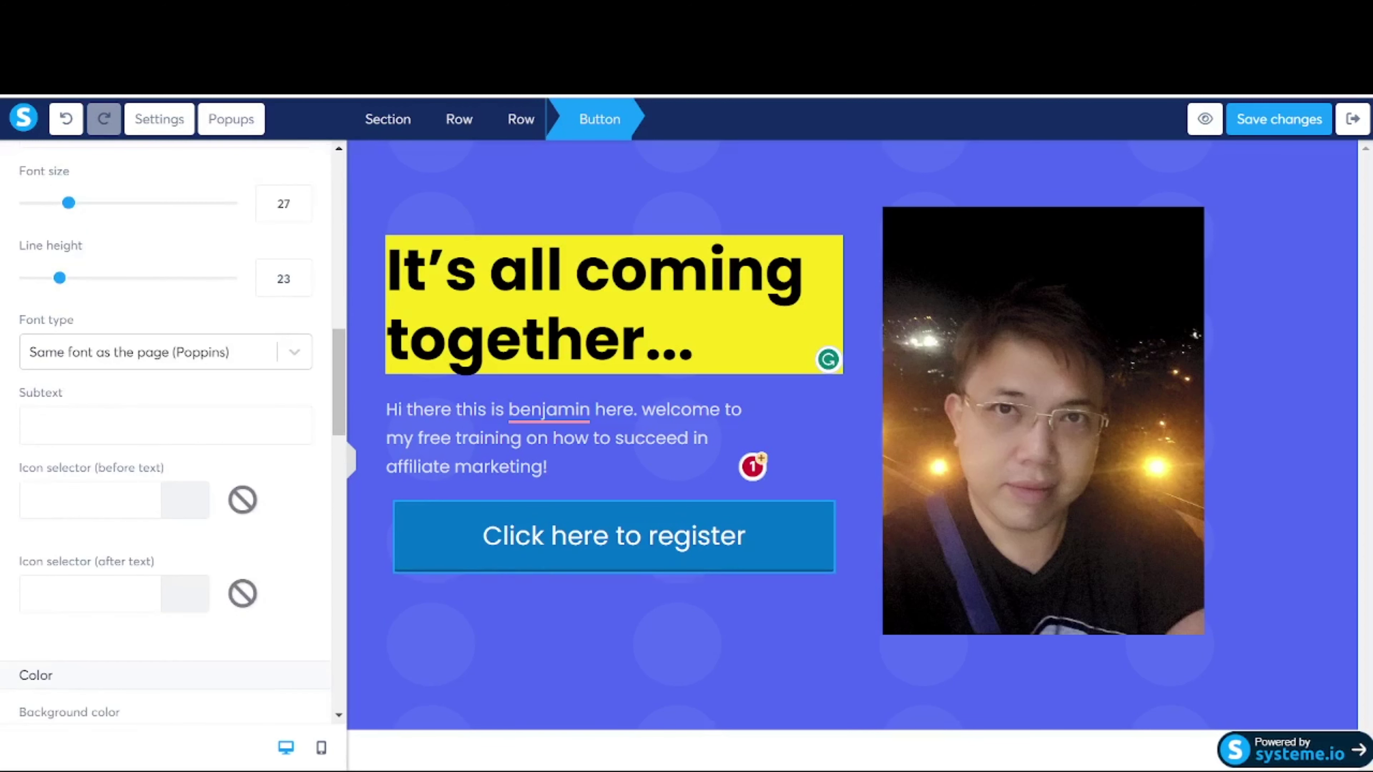
pyautogui.click(191, 513)
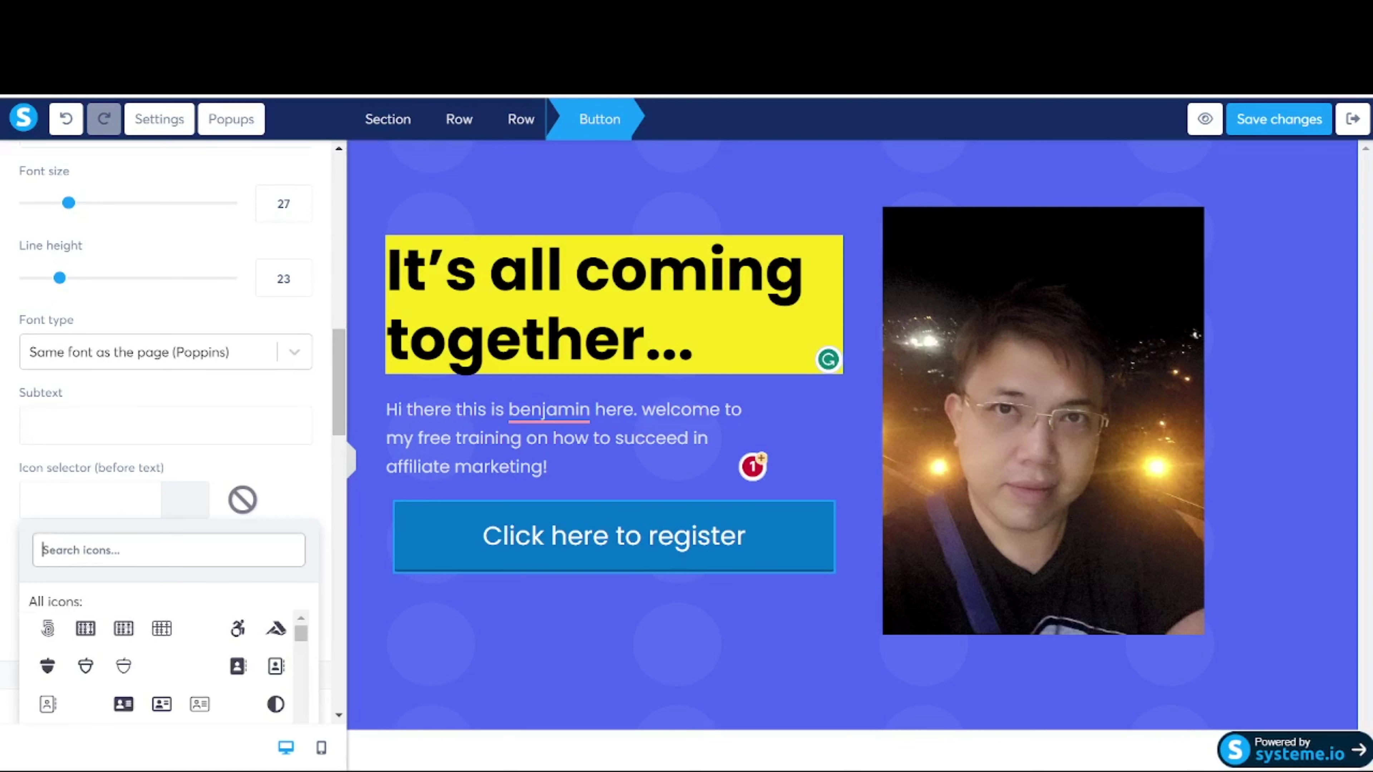
pyautogui.write('left')
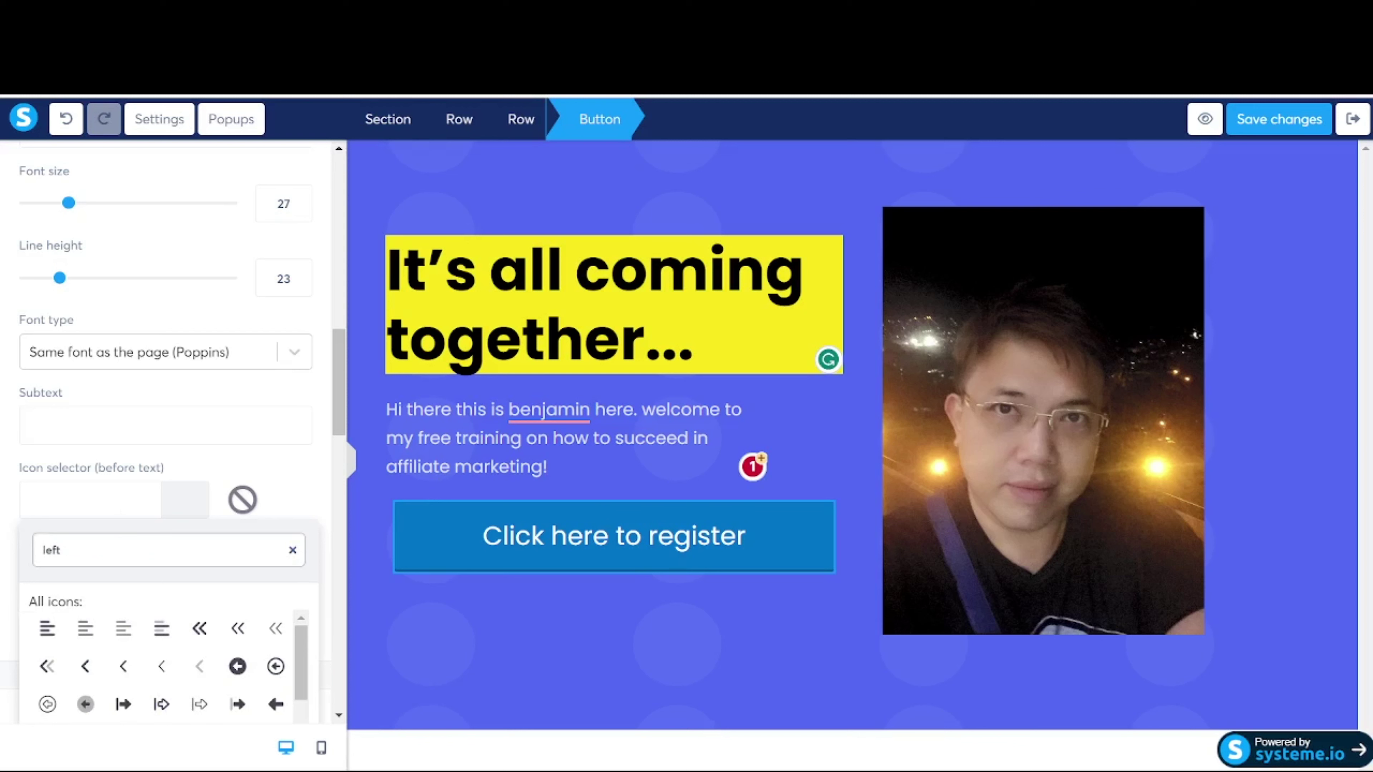
pyautogui.hotkey('ctrl', 'a')
pyautogui.write('r')
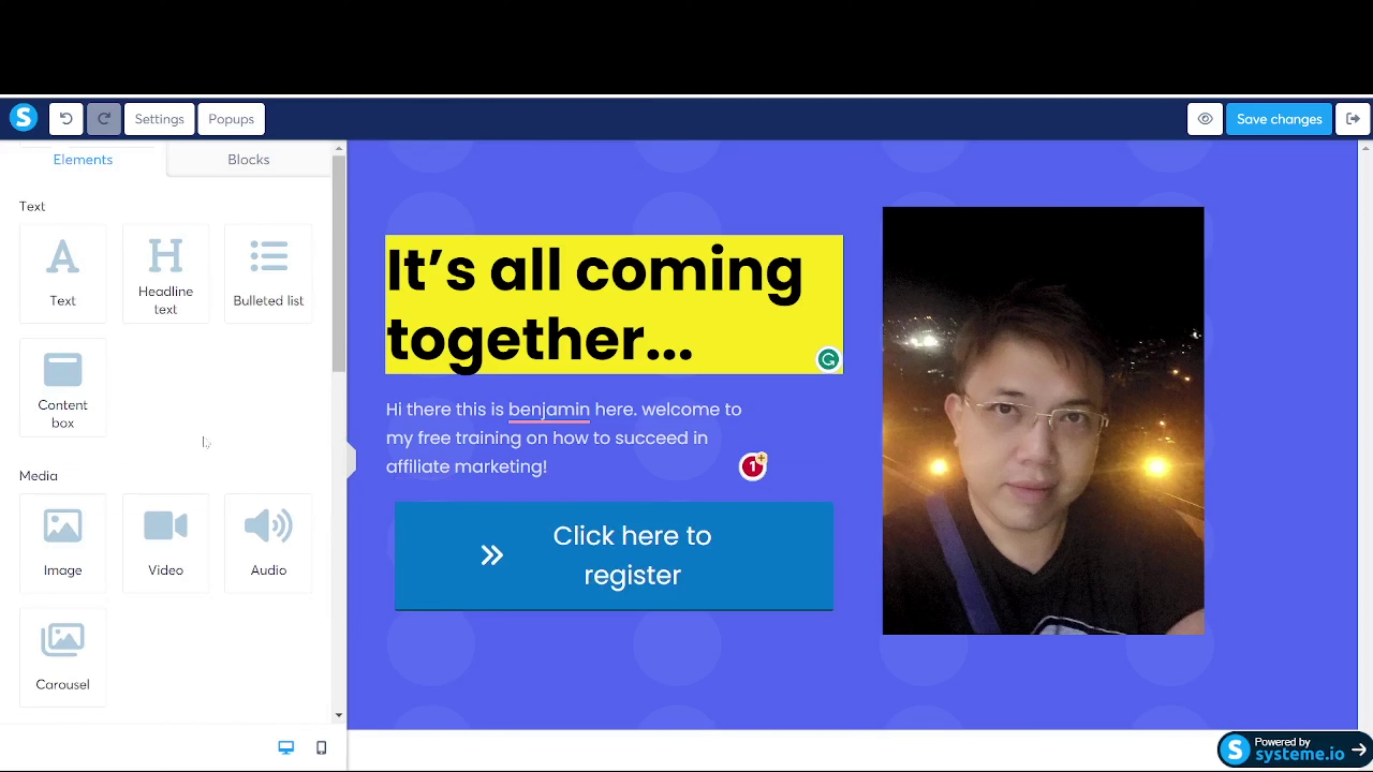
# Reduce the register button's font size to 23
pyautogui.click(527, 561)
pyautogui.scroll(-1, 111, 489)
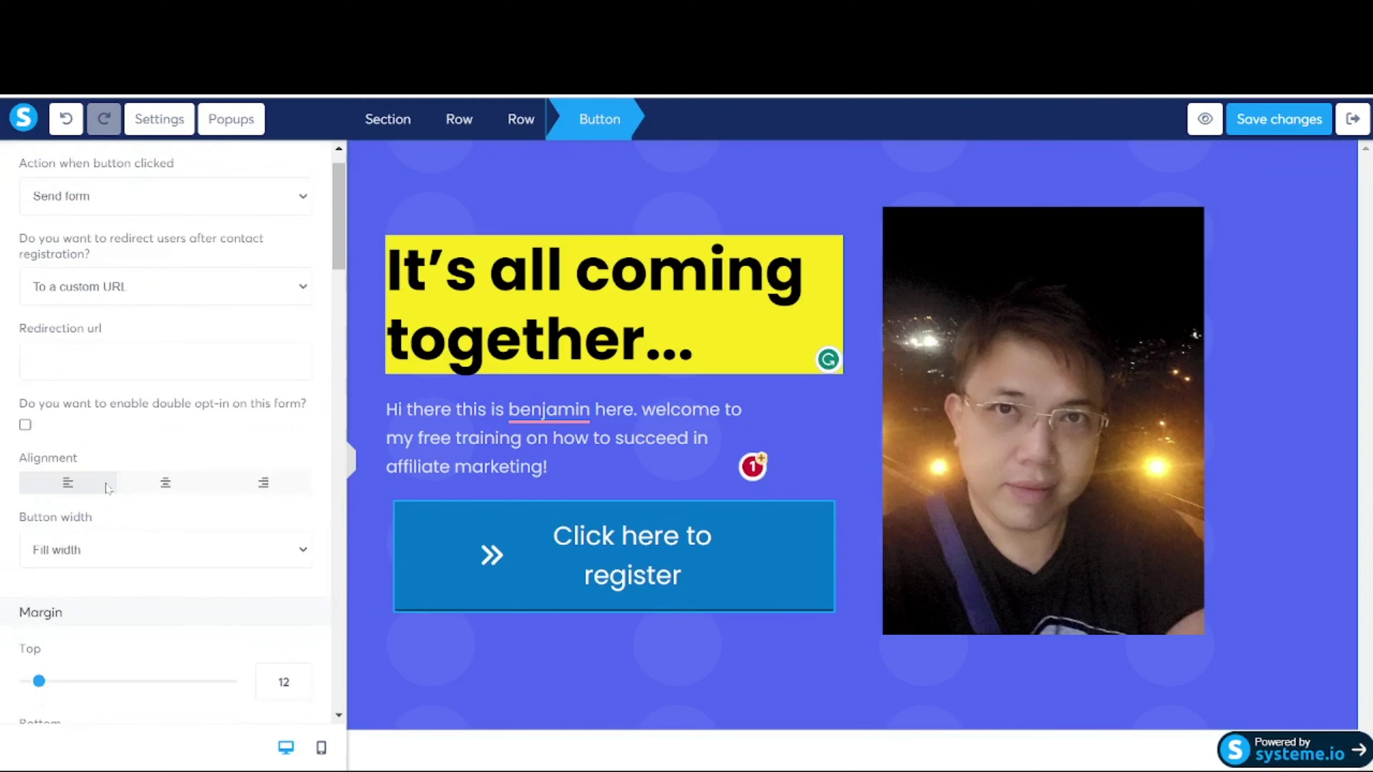
pyautogui.scroll(-4, 108, 488)
pyautogui.scroll(6, 107, 488)
pyautogui.scroll(-9, 111, 487)
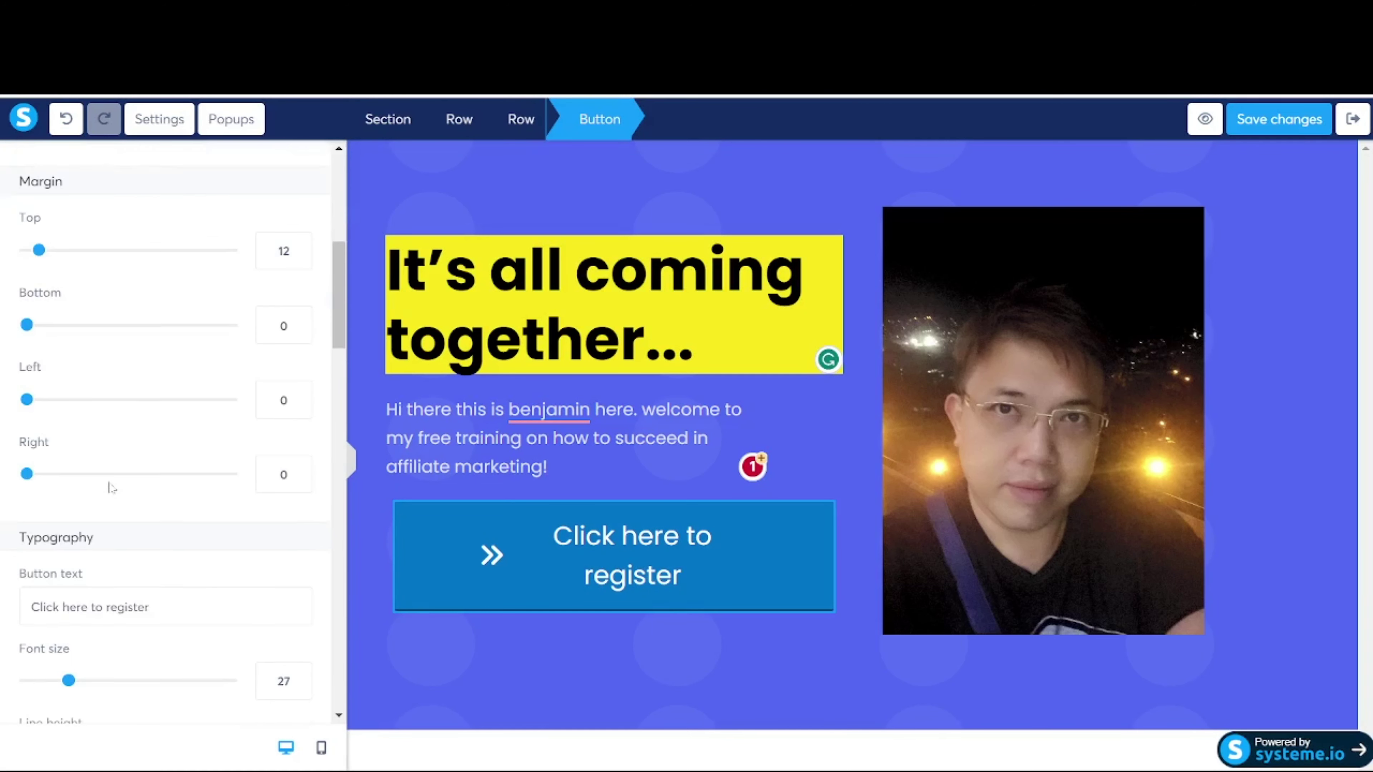
pyautogui.scroll(-2, 111, 487)
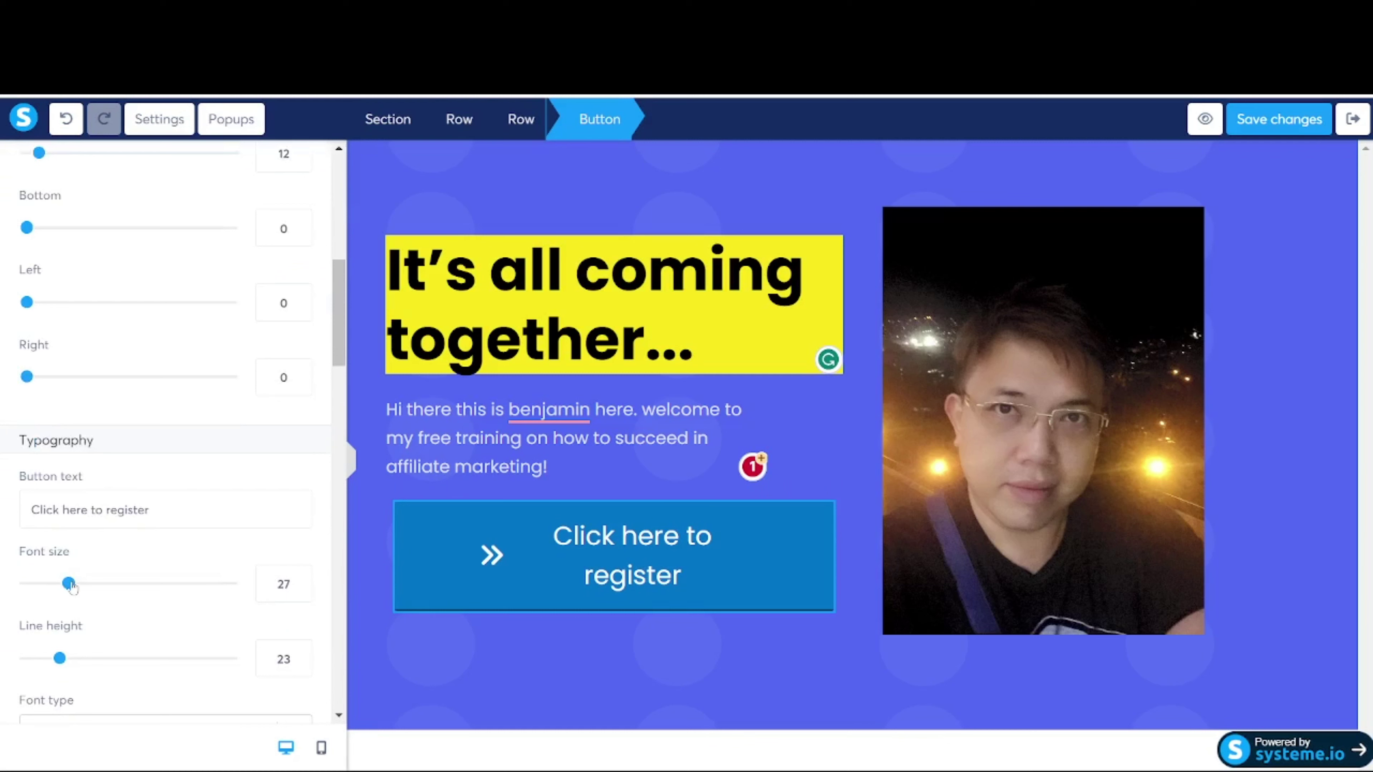
pyautogui.moveTo(69, 584); pyautogui.dragTo(59, 584)
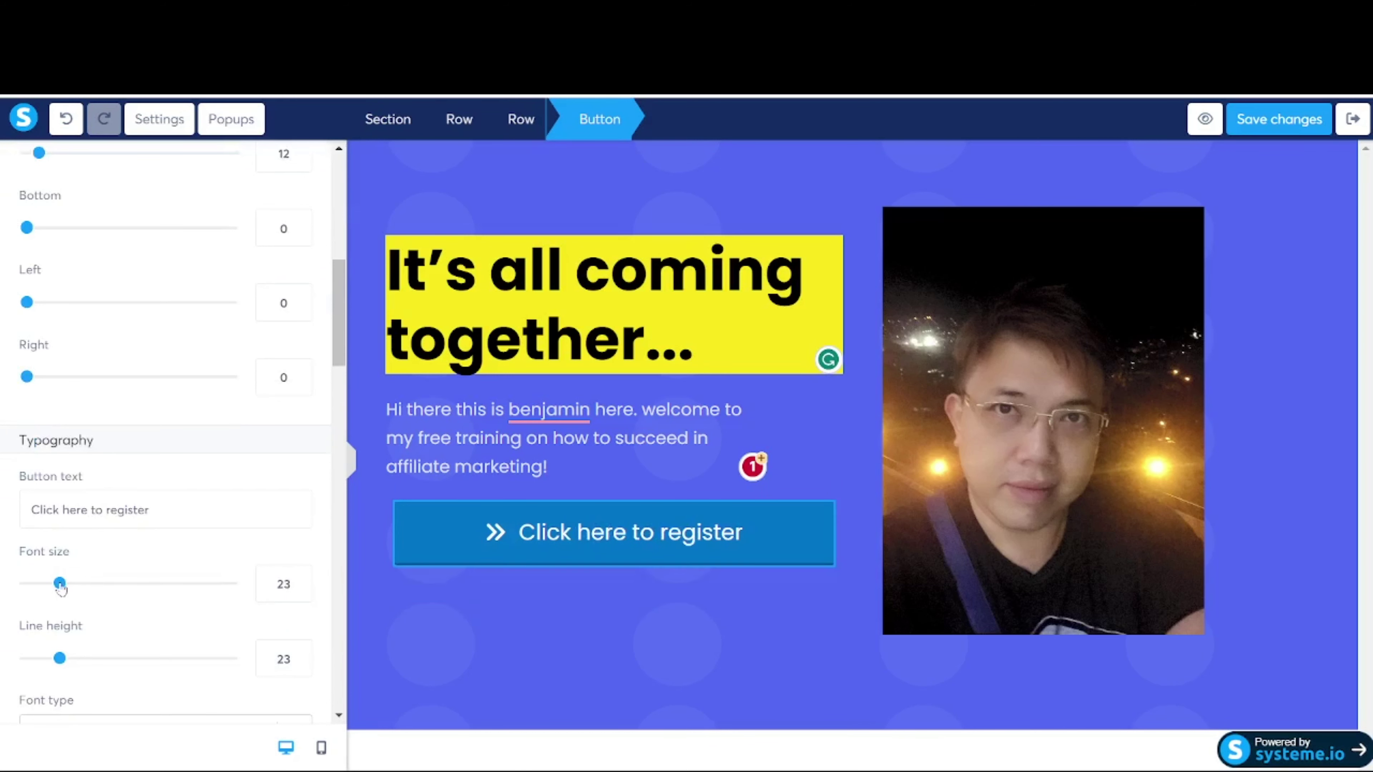
# Compare blue, orange and yellow backgrounds for the register button and set its background color to orange (F5A623)
pyautogui.scroll(-12, 199, 481)
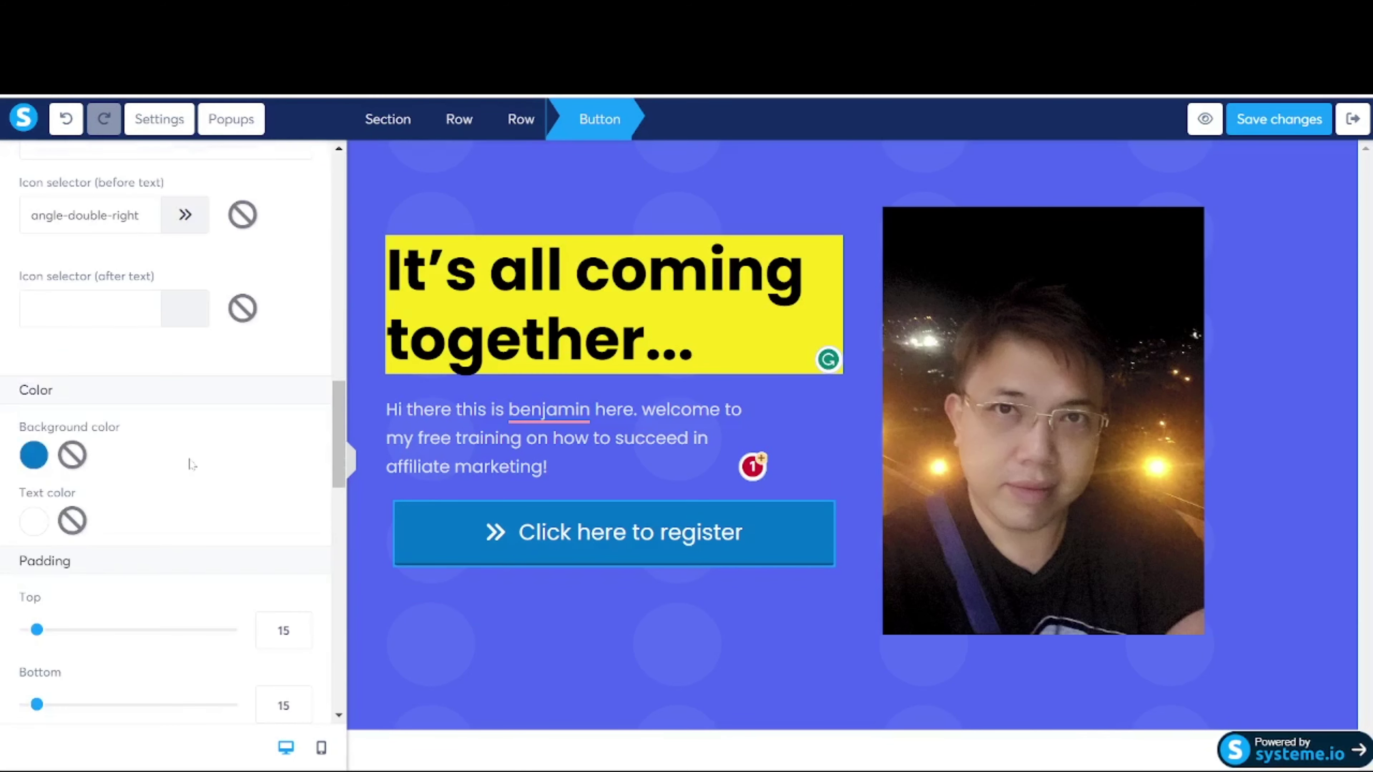
pyautogui.click(34, 455)
pyautogui.click(130, 708)
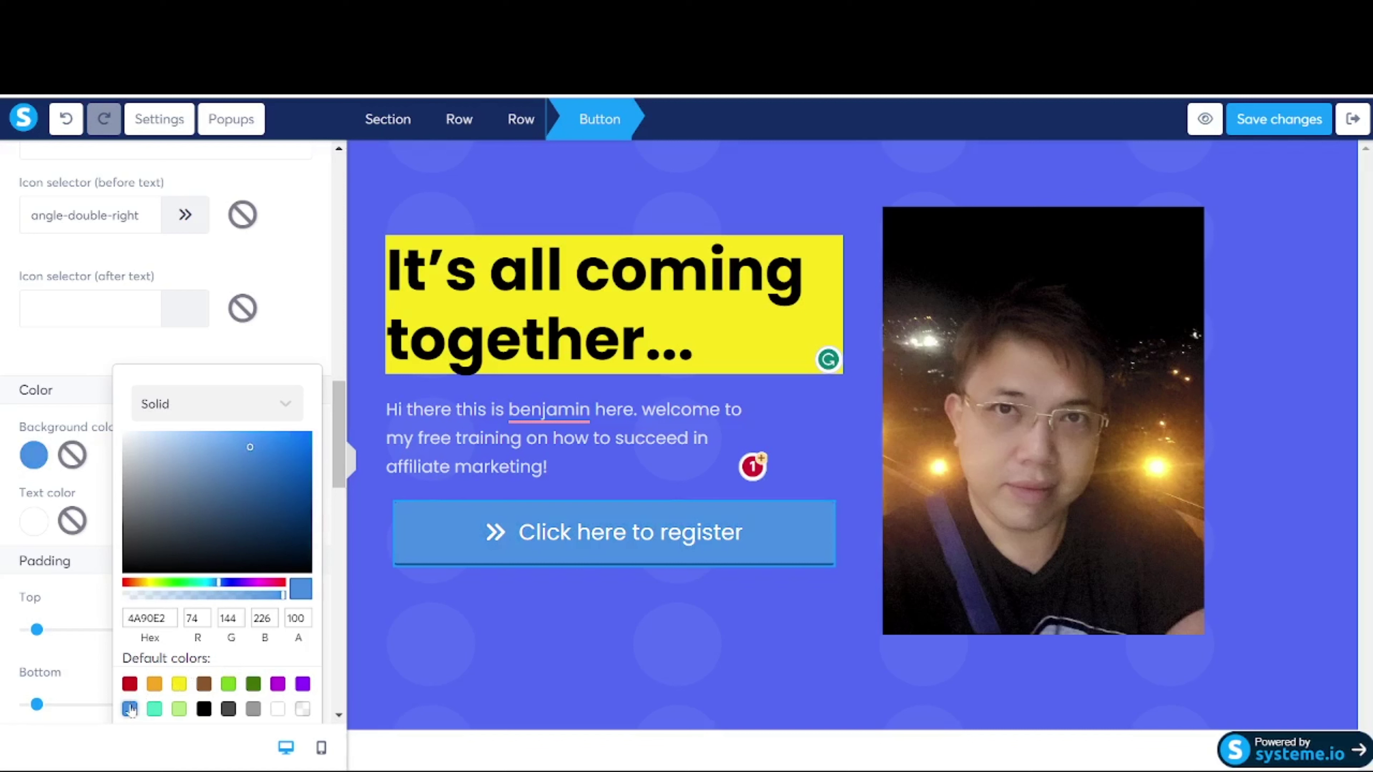
pyautogui.click(155, 684)
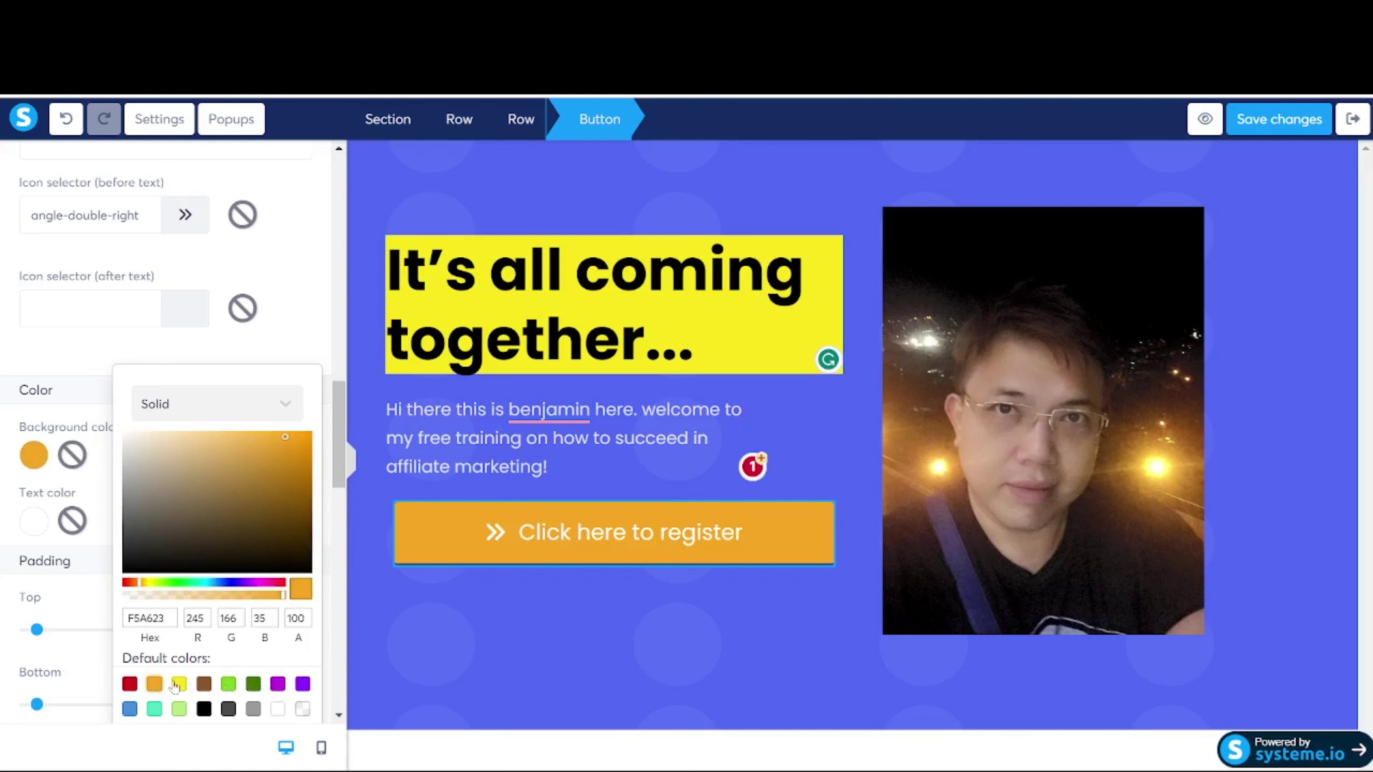
pyautogui.click(175, 684)
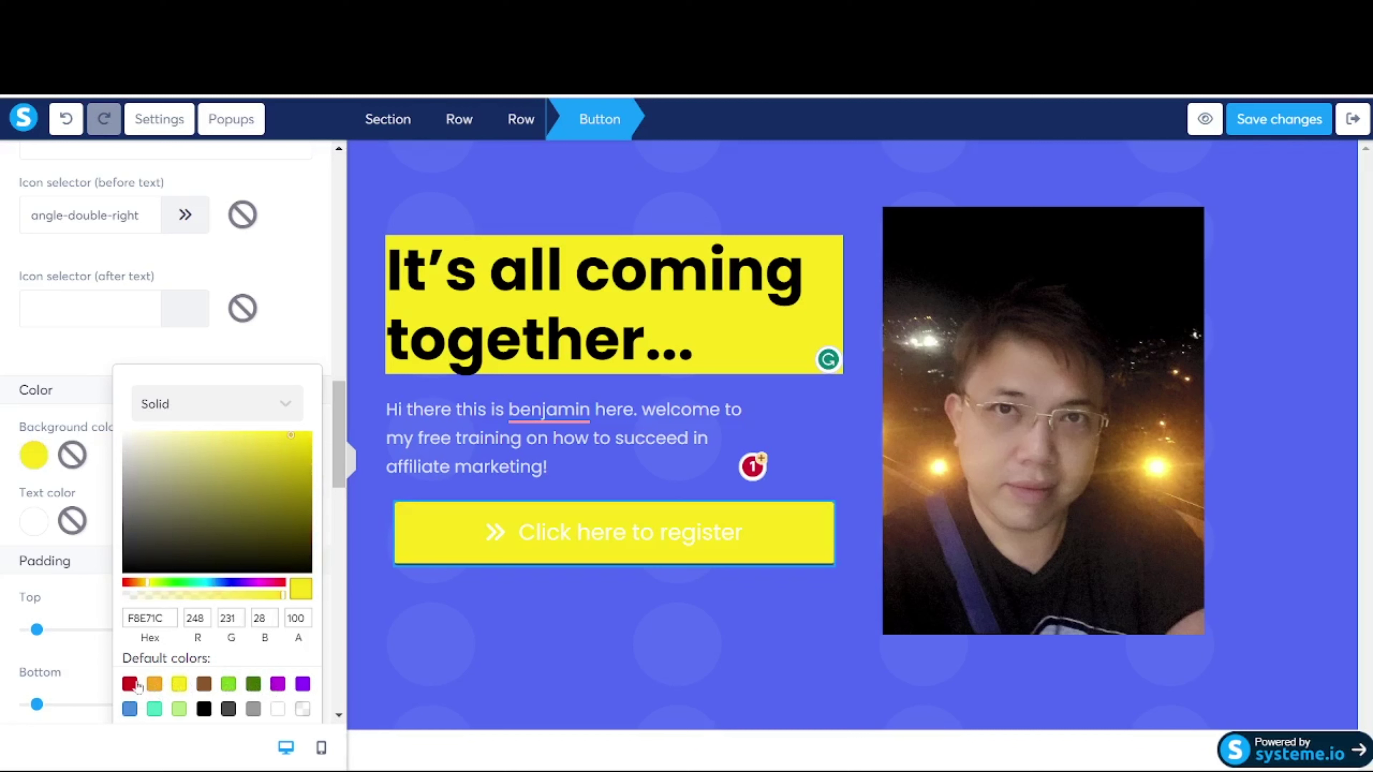
pyautogui.click(154, 684)
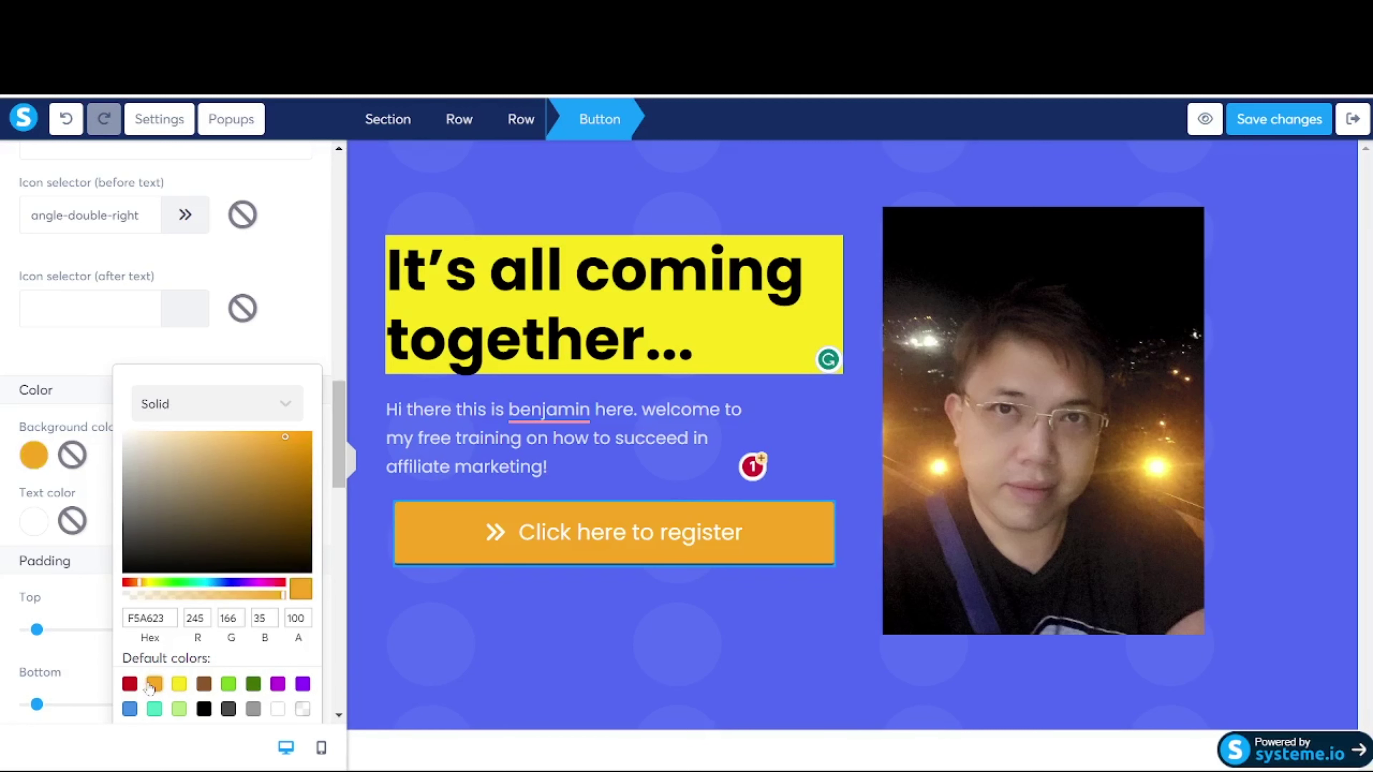
pyautogui.click(523, 621)
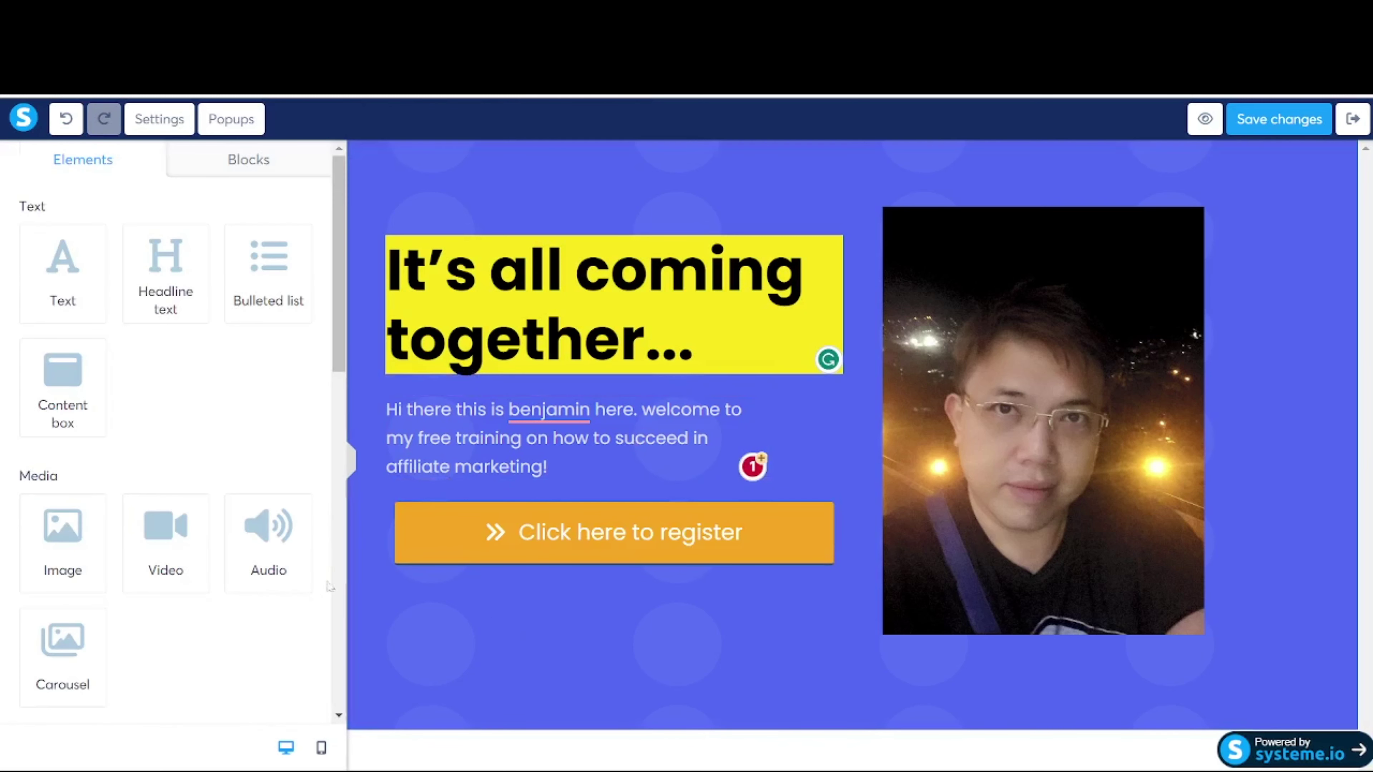
# Set the register button's text color to black (000000)
pyautogui.click(426, 517)
pyautogui.scroll(-5, 111, 508)
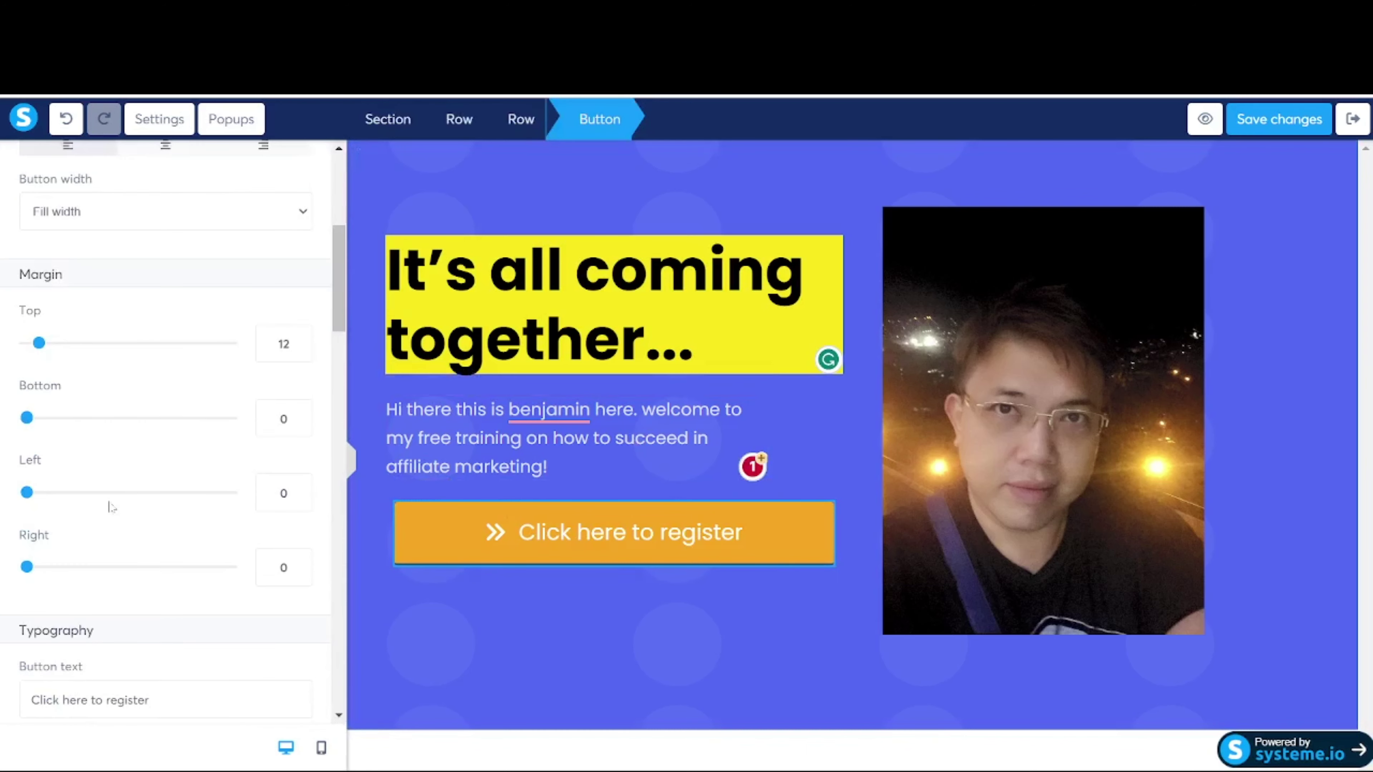
pyautogui.scroll(-6, 111, 507)
pyautogui.scroll(-6, 111, 507)
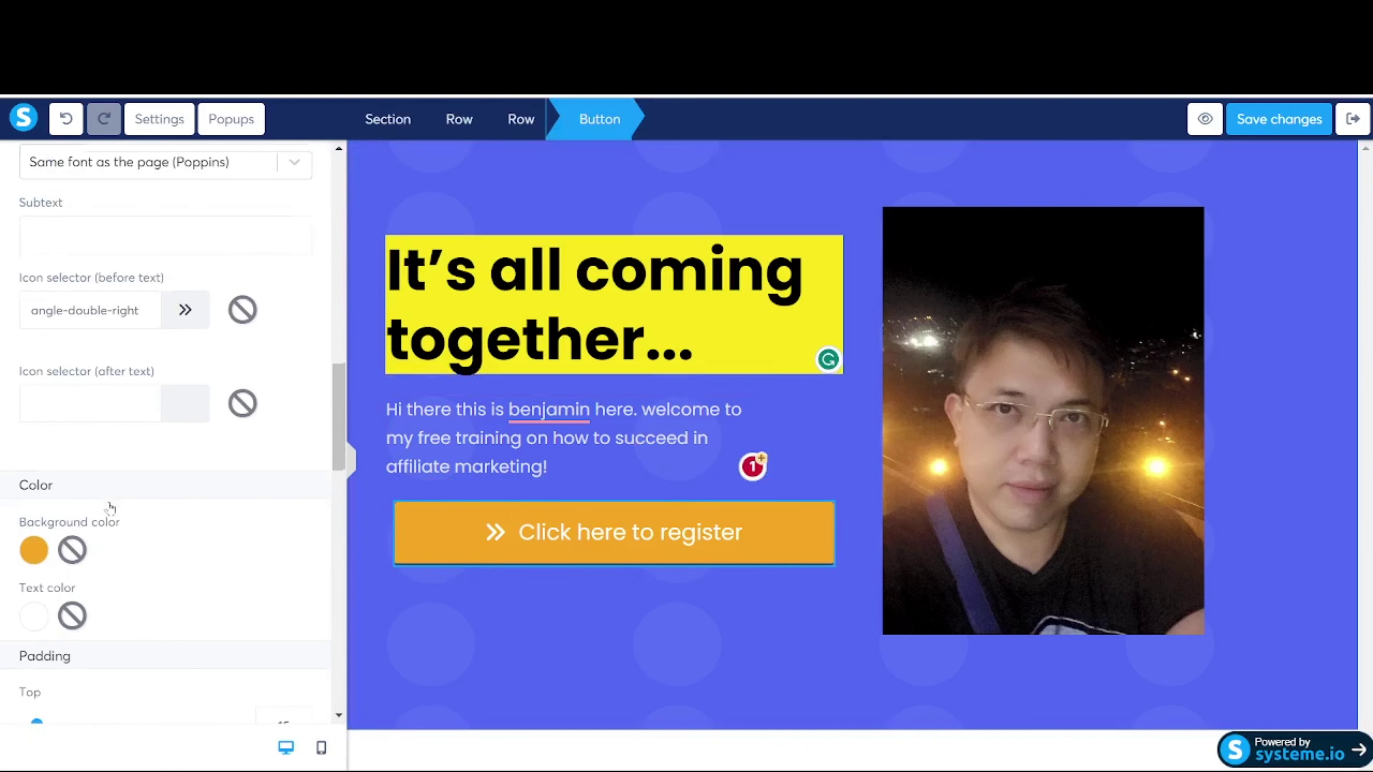
pyautogui.scroll(-3, 231, 444)
pyautogui.click(35, 428)
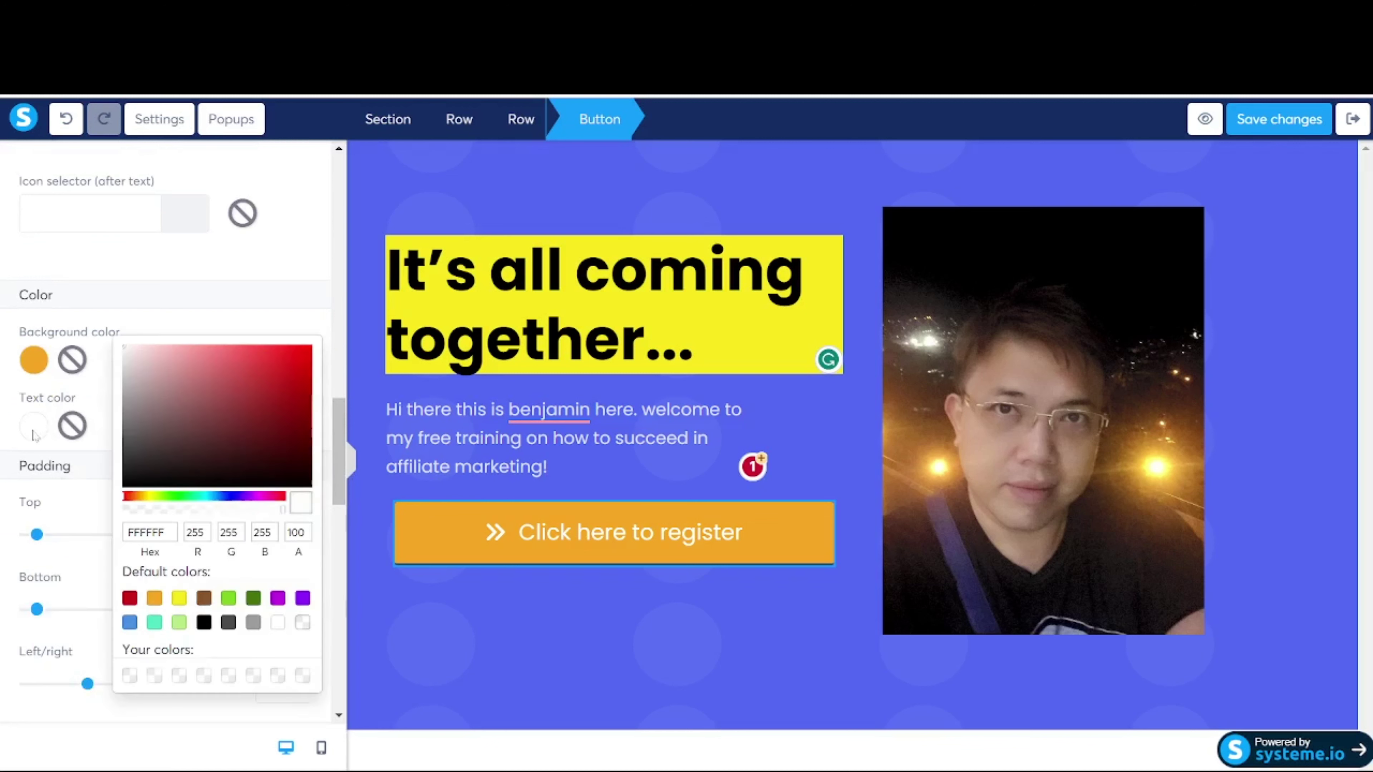
pyautogui.click(203, 622)
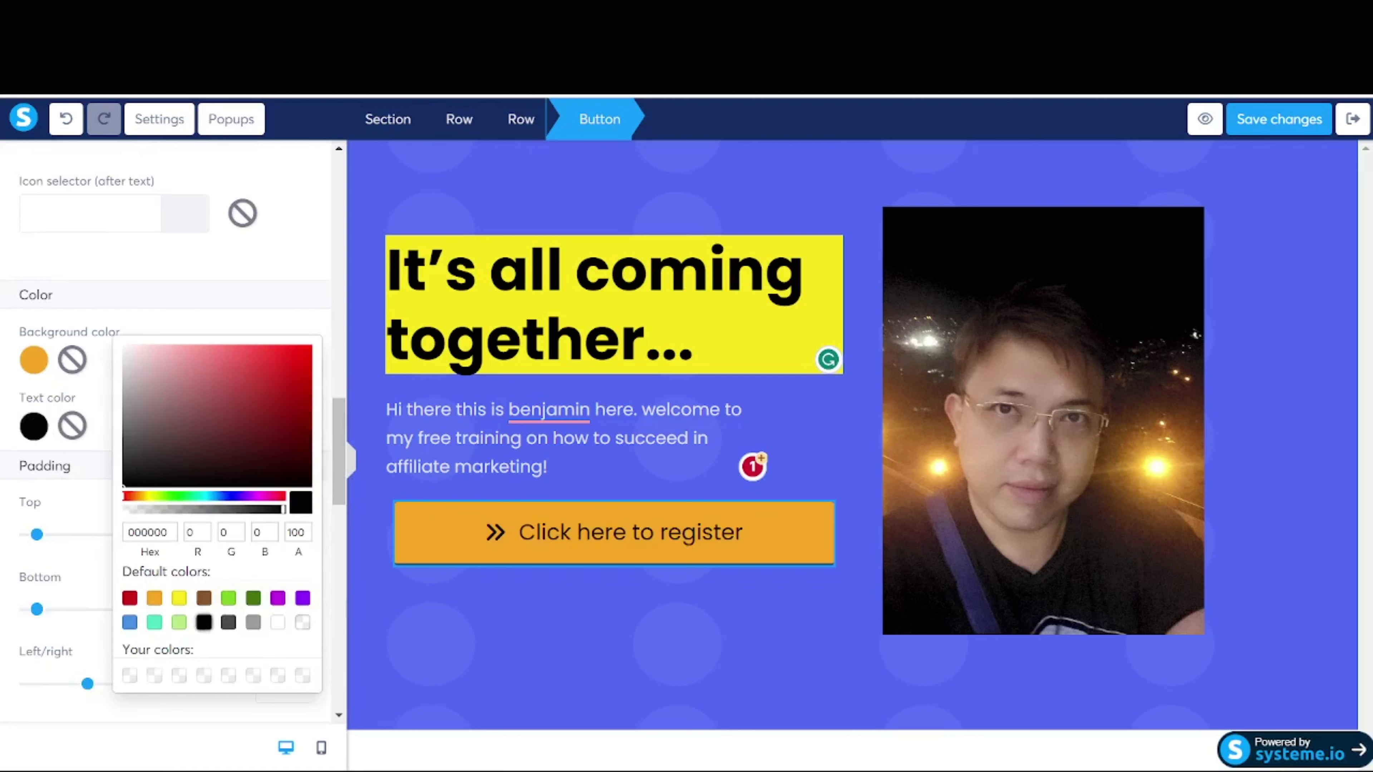
pyautogui.click(454, 475)
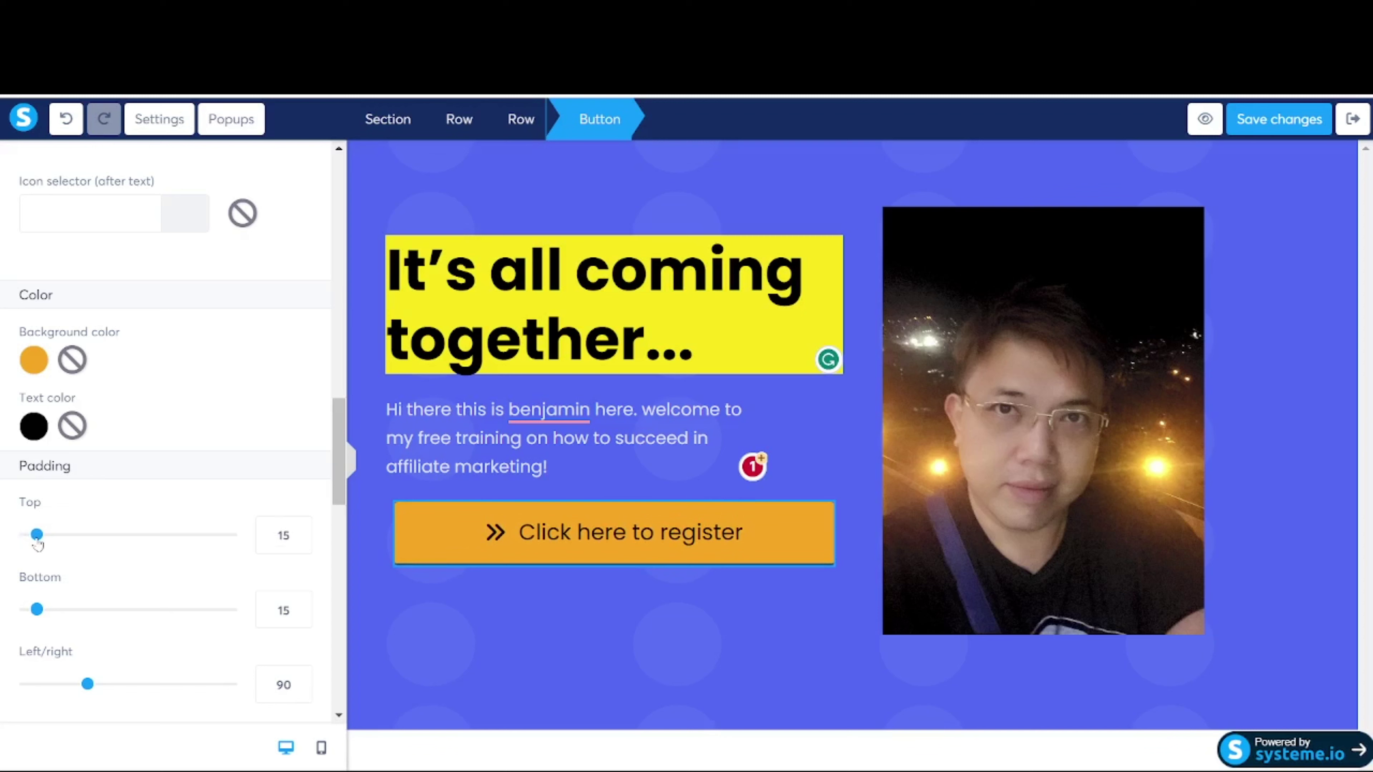
# Set the register button's left/right padding to 76 and round its top left and top right corners to 10
pyautogui.scroll(-3, 124, 536)
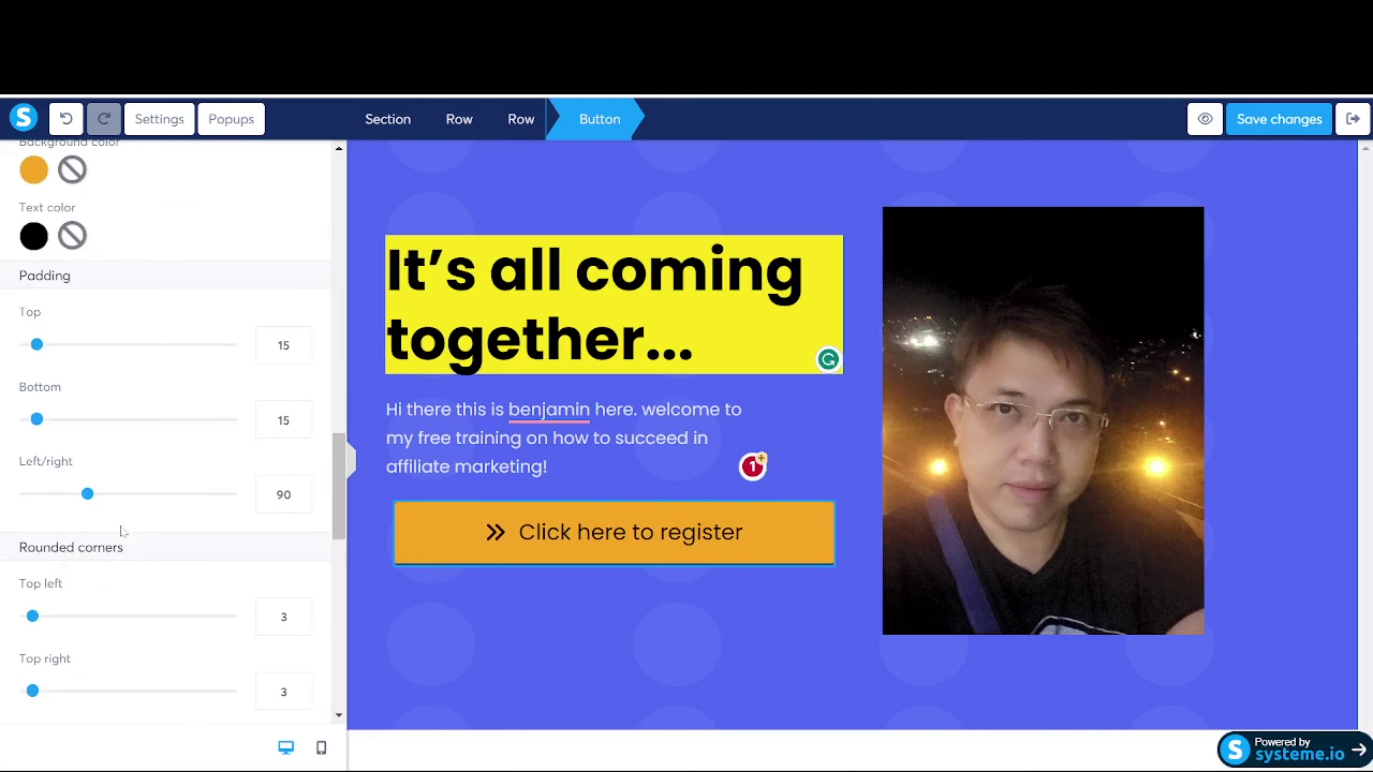
pyautogui.moveTo(87, 494)
pyautogui.mouseDown()
pyautogui.moveTo(65, 494)
pyautogui.moveTo(78, 495)
pyautogui.mouseUp()
pyautogui.scroll(-2, 125, 517)
pyautogui.scroll(-2, 126, 516)
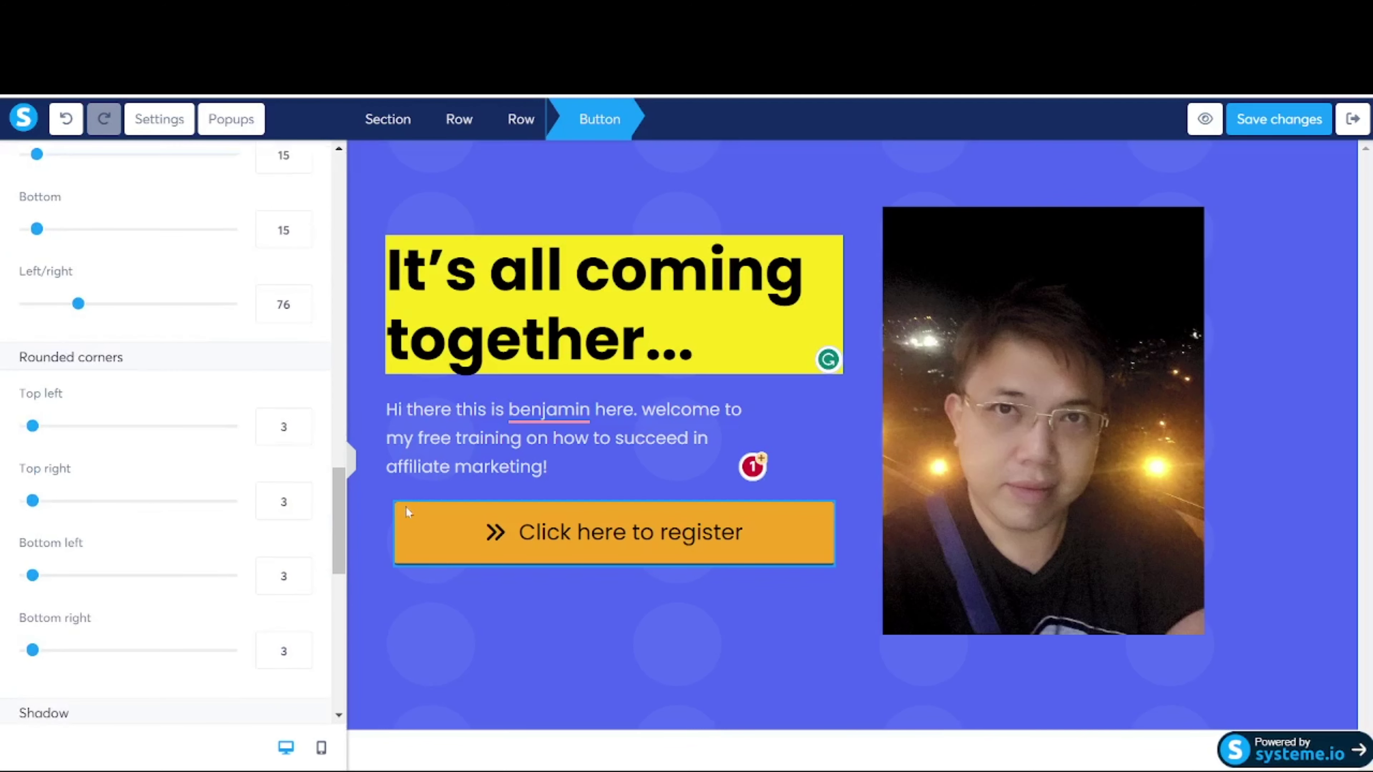
pyautogui.moveTo(33, 426); pyautogui.dragTo(46, 430)
pyautogui.click(299, 422)
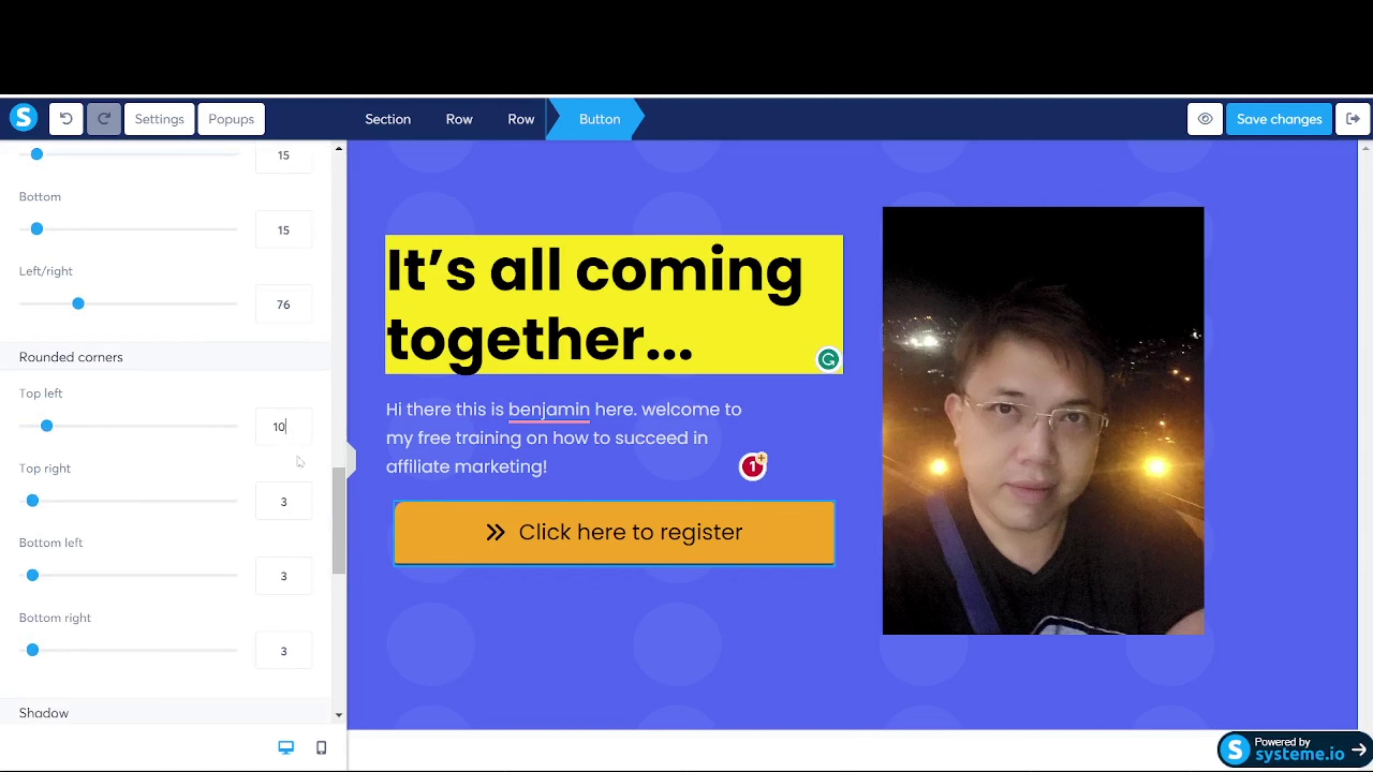
pyautogui.click(299, 495)
pyautogui.click(299, 494)
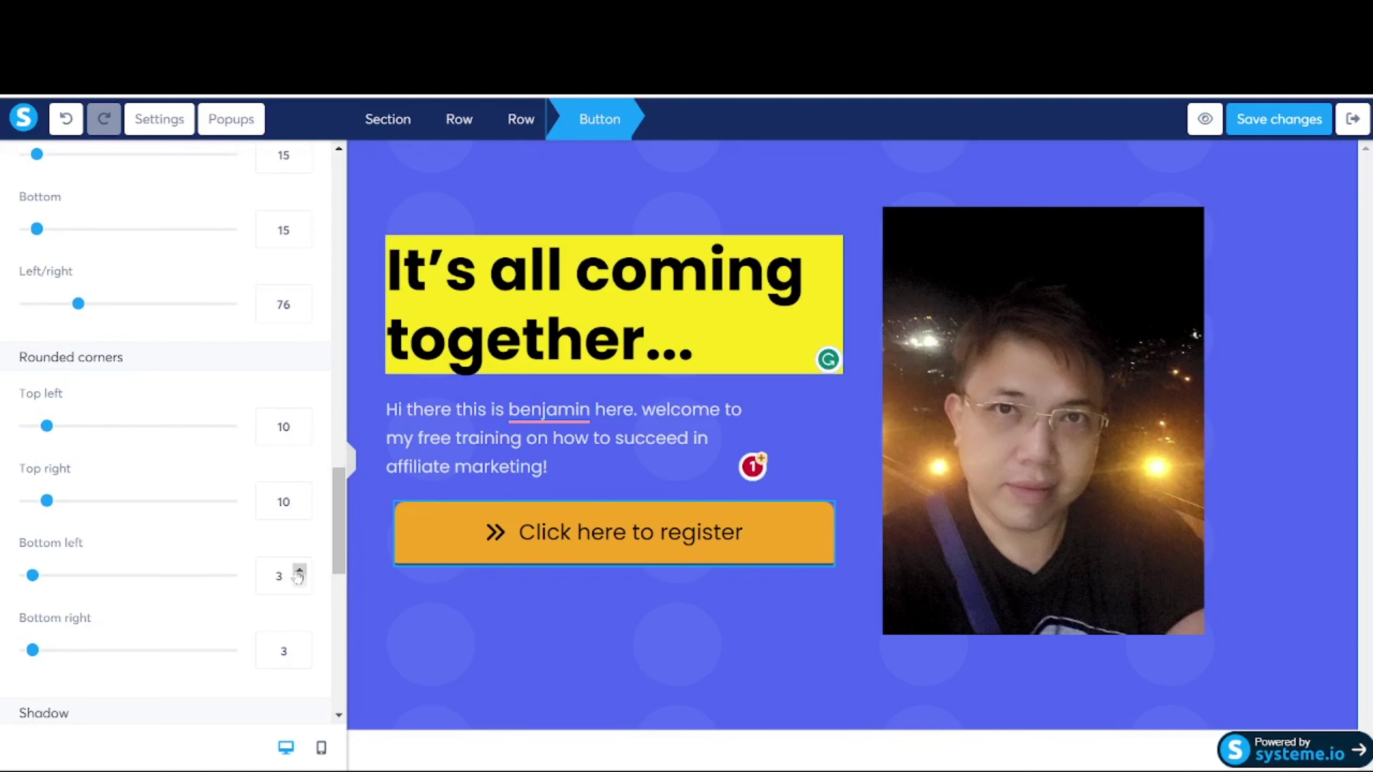
# Round the register button's bottom left and bottom right corners to 10
pyautogui.click(299, 572)
pyautogui.click(299, 581)
pyautogui.click(299, 645)
pyautogui.click(299, 645)
pyautogui.click(299, 644)
pyautogui.click(299, 644)
pyautogui.click(299, 644)
pyautogui.click(299, 645)
pyautogui.click(299, 644)
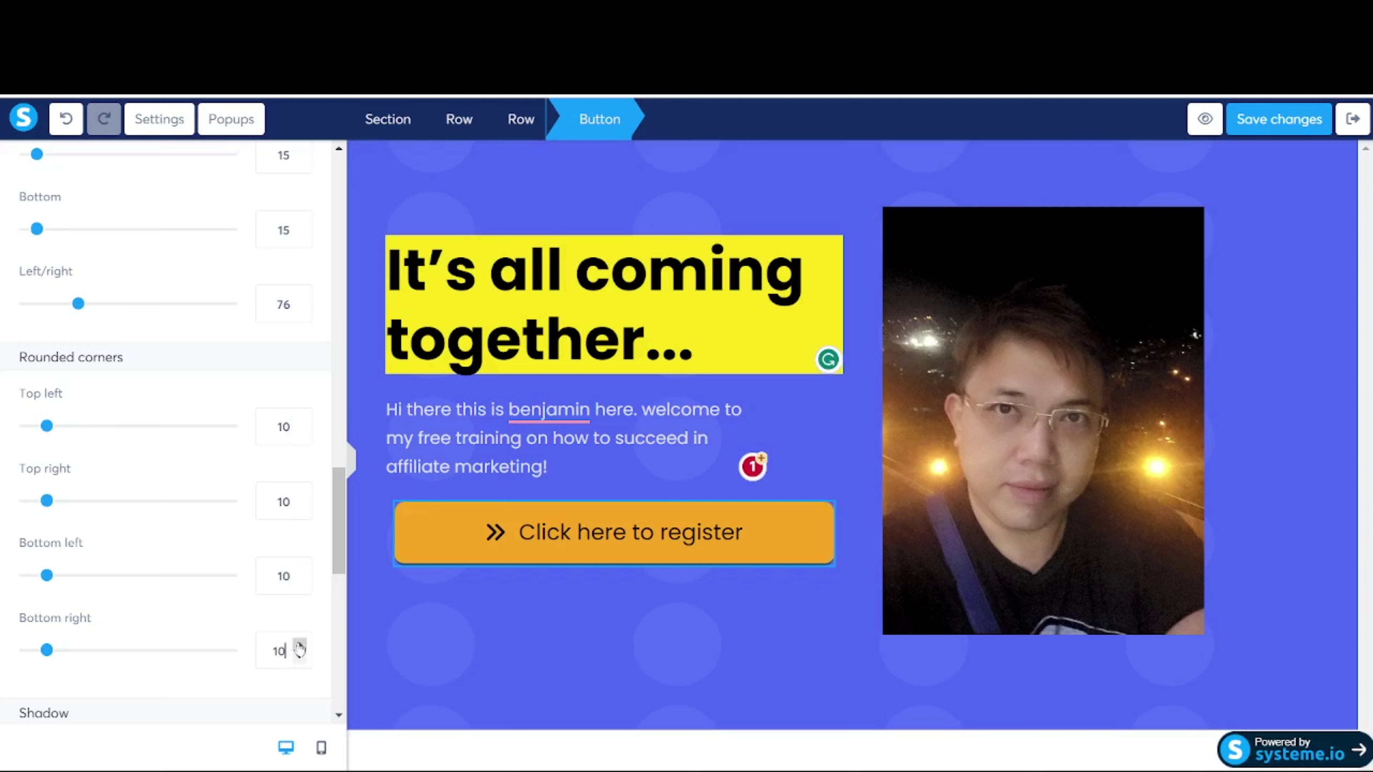
pyautogui.click(619, 639)
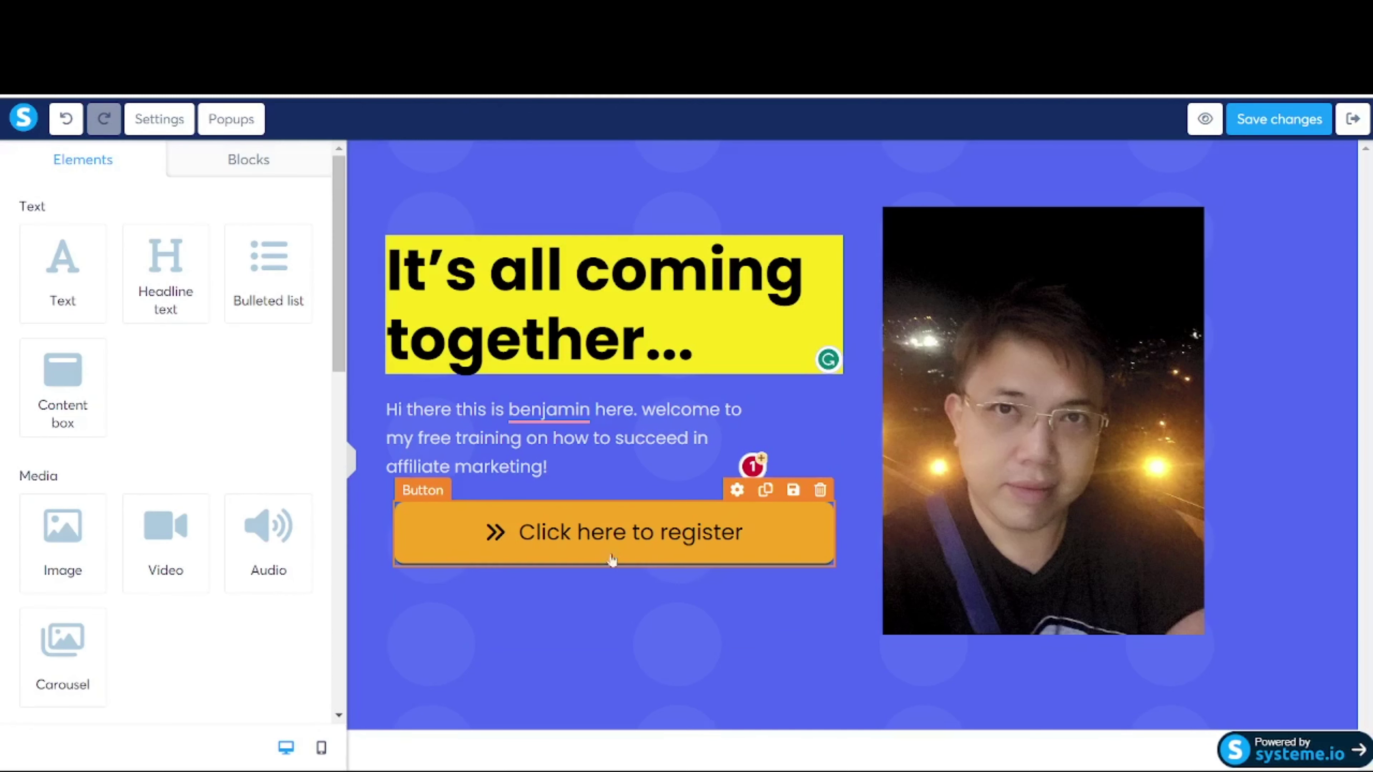
pyautogui.click(483, 544)
pyautogui.scroll(-10, 171, 538)
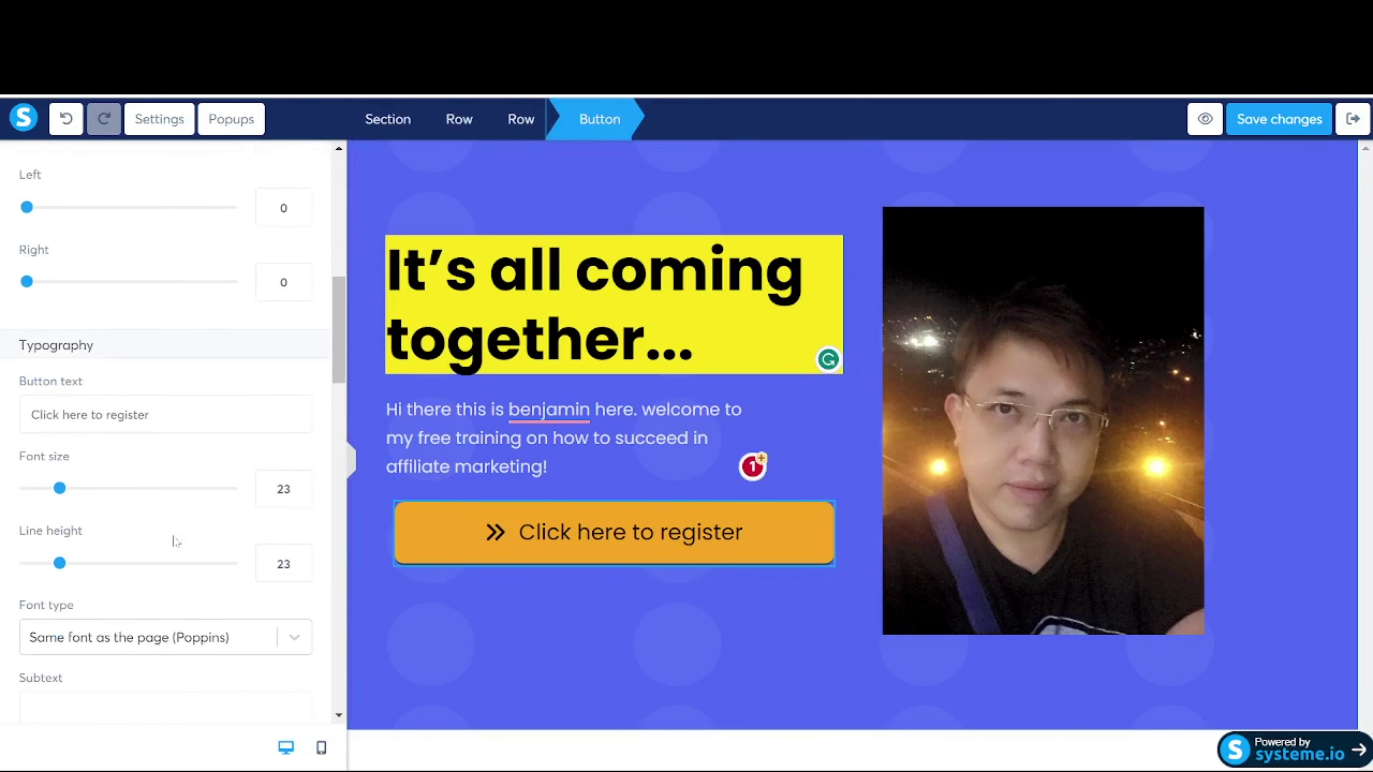
pyautogui.scroll(-3, 173, 541)
pyautogui.scroll(-5, 174, 541)
pyautogui.scroll(18, 173, 432)
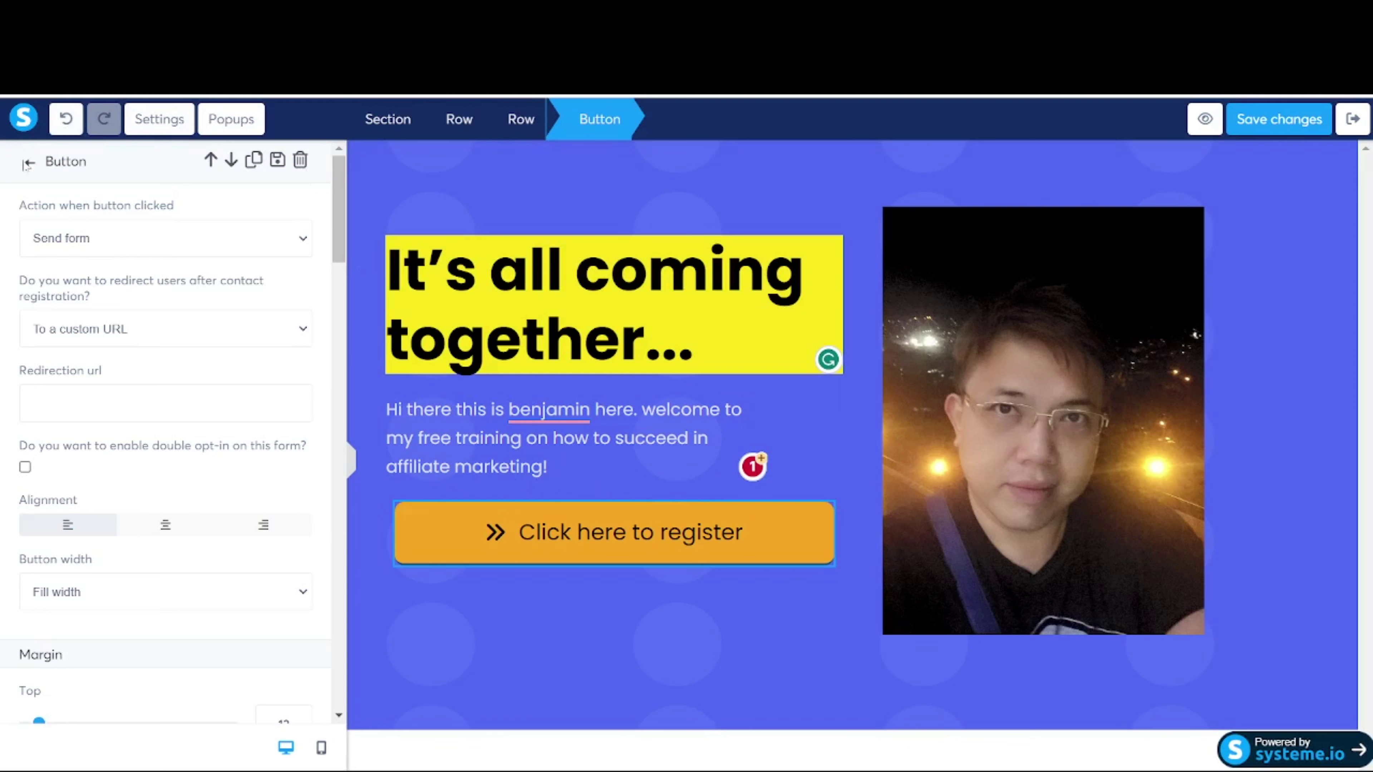
# Add a form input above the register button and set its input type to Email
pyautogui.click(28, 163)
pyautogui.scroll(-8, 146, 317)
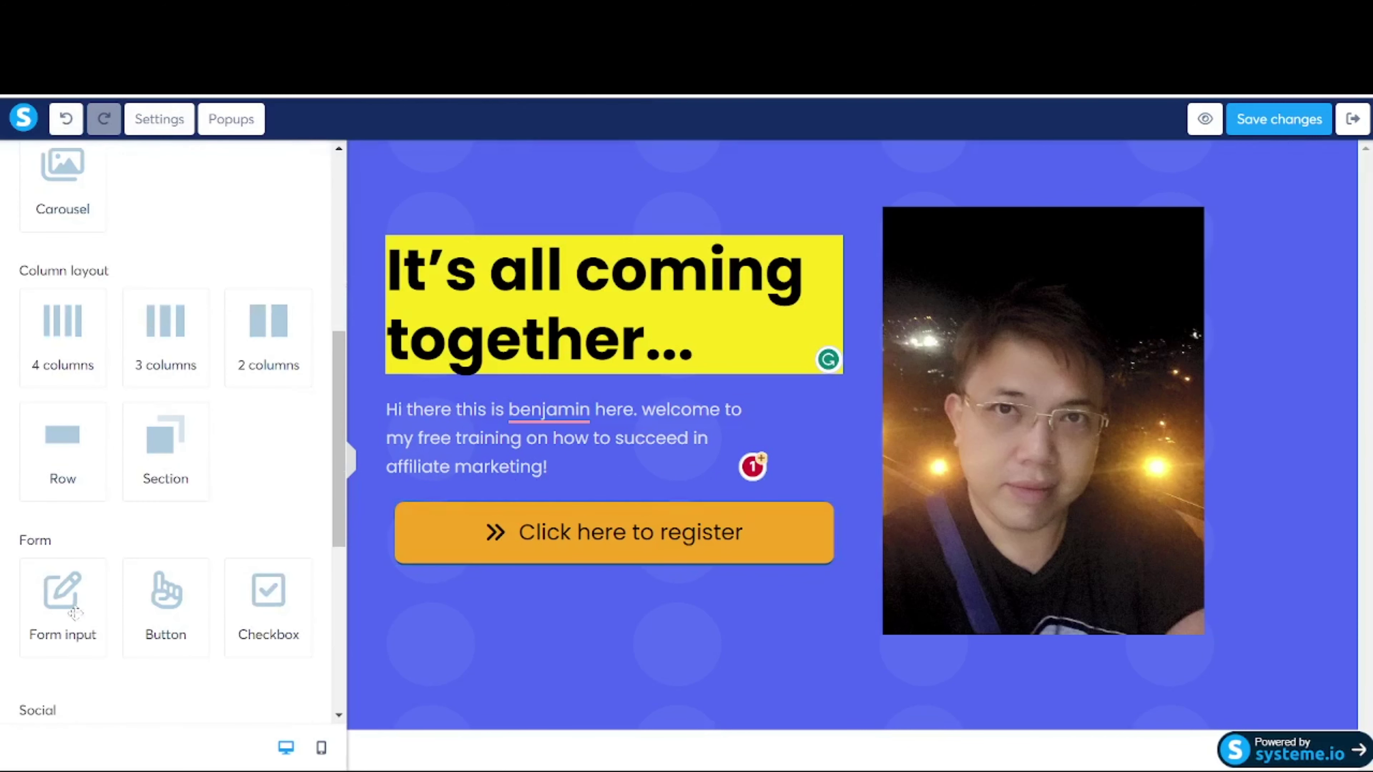
pyautogui.moveTo(64, 590); pyautogui.dragTo(613, 525)
pyautogui.click(166, 238)
pyautogui.click(54, 324)
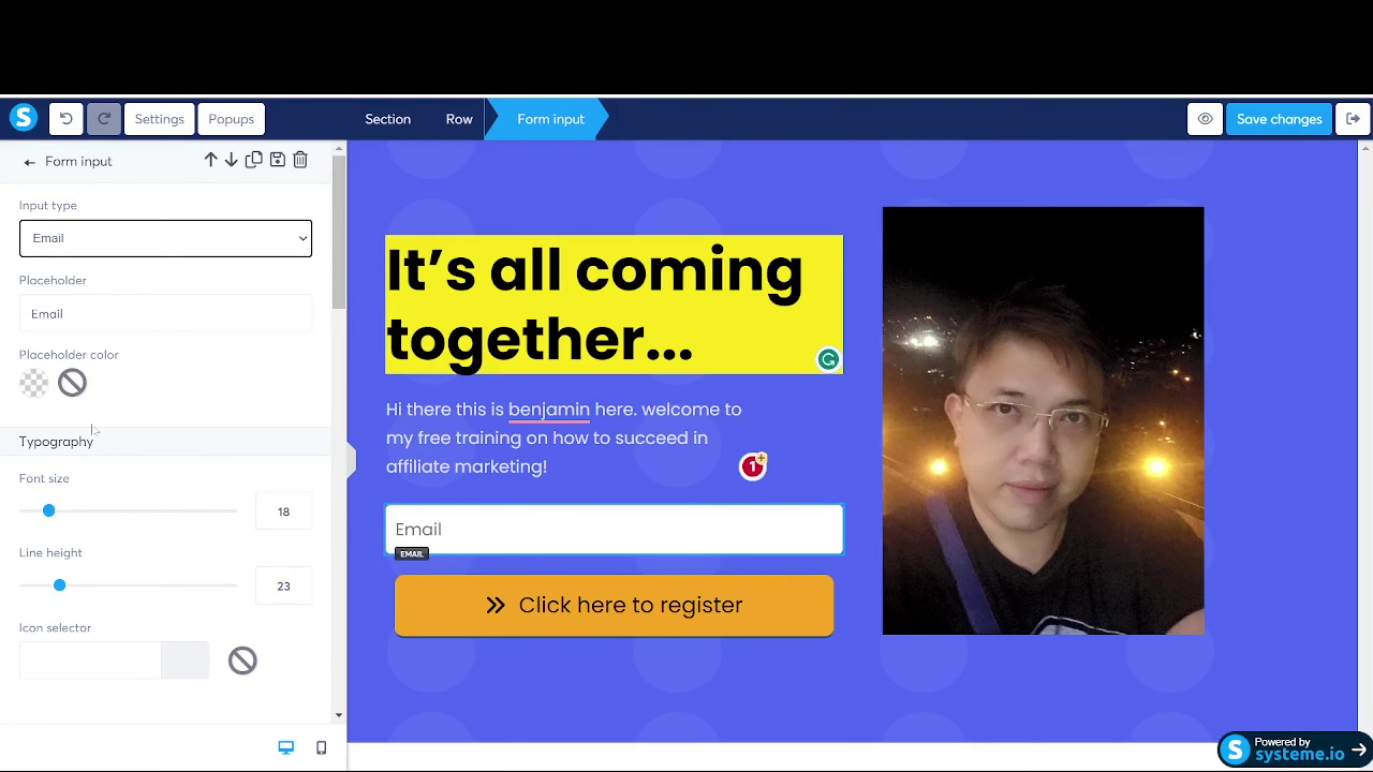
# Check the register button's action and redirect settings, and exit the page editor to the funnel's step configuration
pyautogui.click(627, 605)
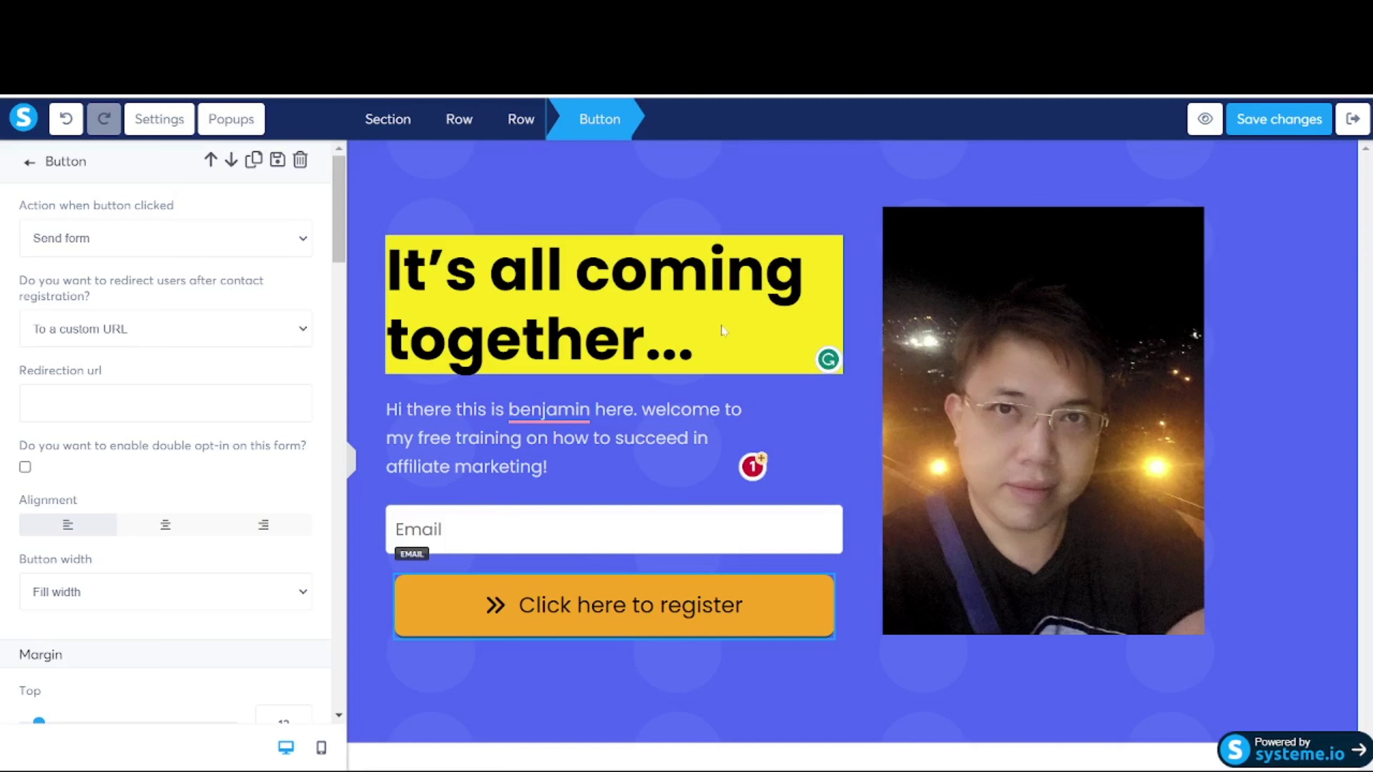
pyautogui.click(1353, 119)
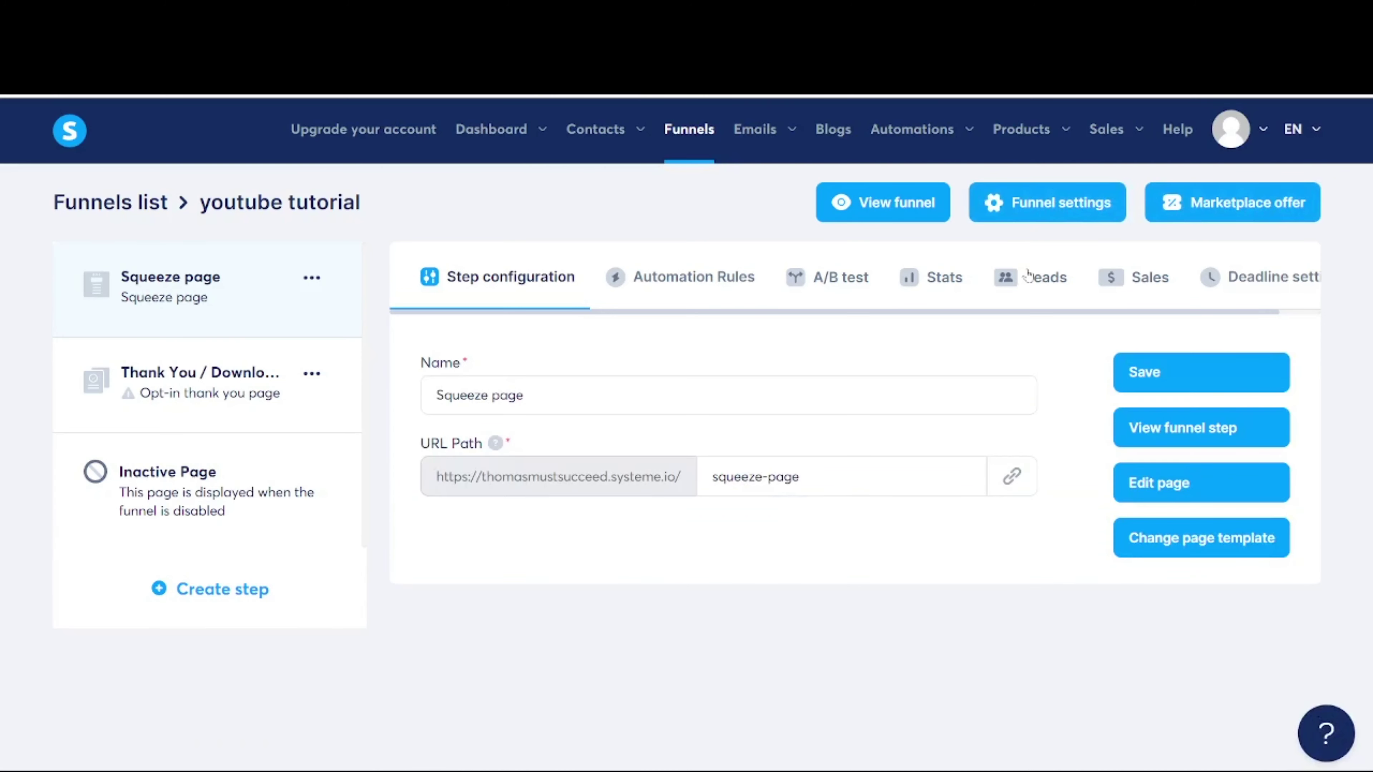